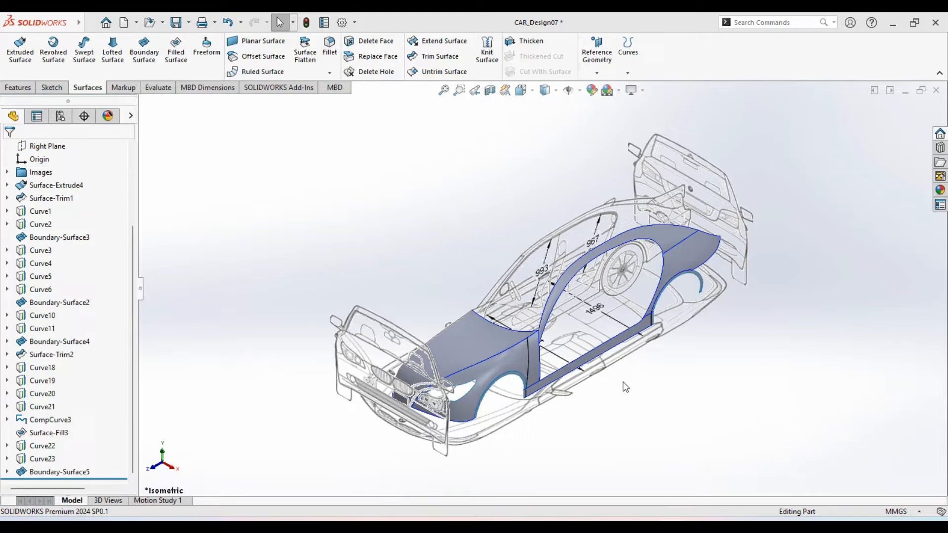
- Start a new sketch on the Right Plane, viewed against the side blueprint of the car
{"action": "middle_click_drag", "start_coordinate": [623, 383], "coordinate": [591, 366], "text": "ctrl"}
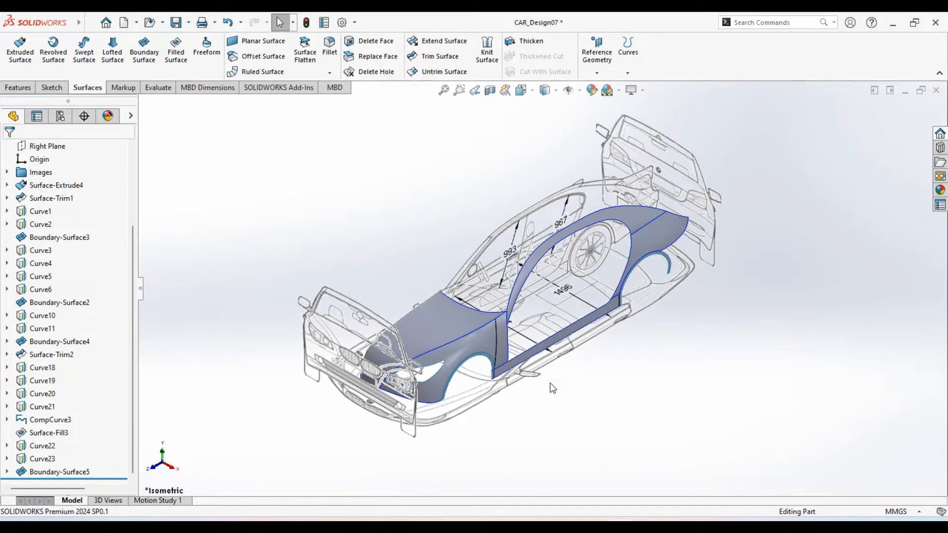
{"action": "scroll", "coordinate": [132, 298], "scroll_direction": "up", "scroll_amount": 3}
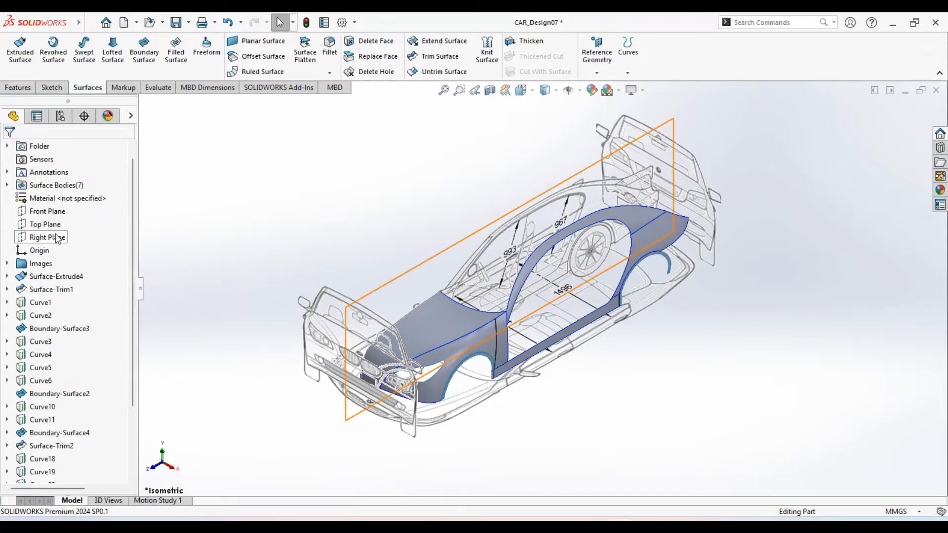
{"action": "left_click", "coordinate": [42, 239]}
{"action": "left_click", "coordinate": [58, 213]}
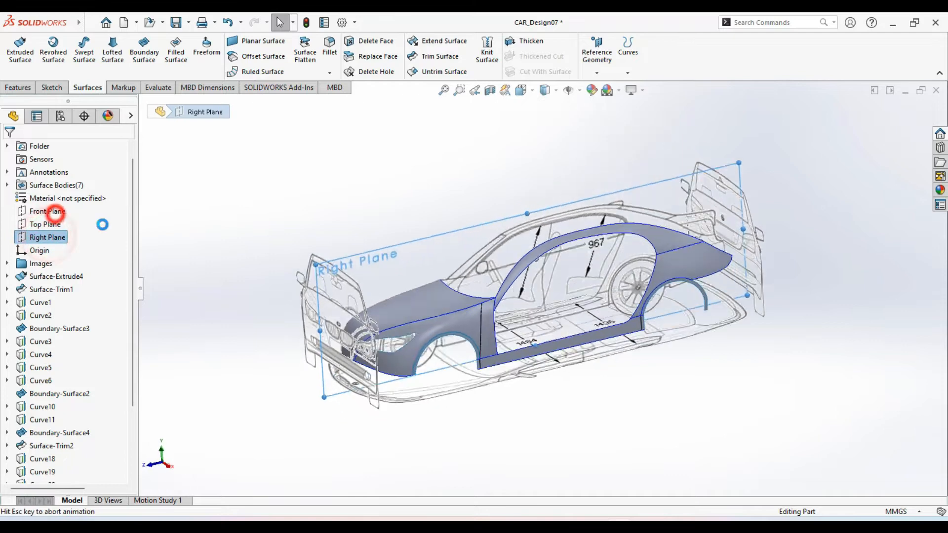
{"action": "scroll", "coordinate": [519, 309], "scroll_direction": "down", "scroll_amount": 4}
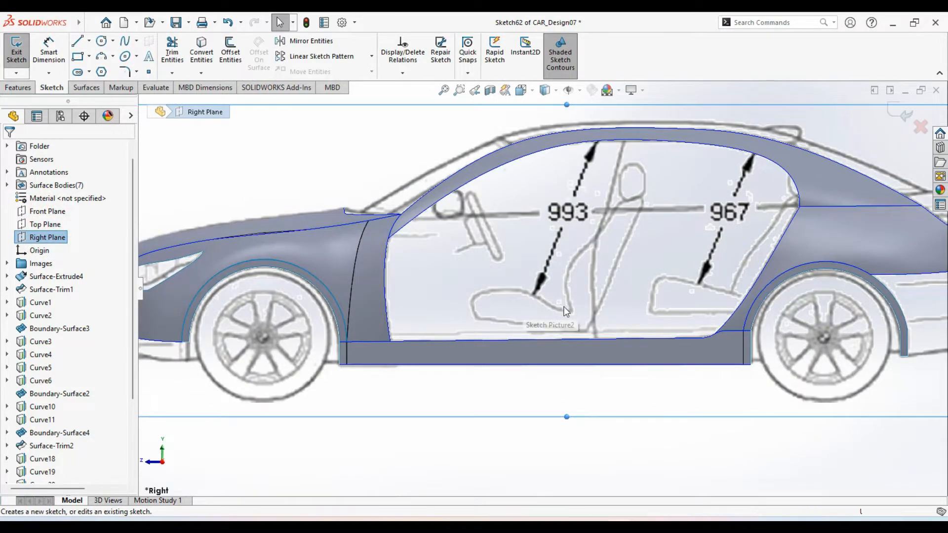
{"action": "scroll", "coordinate": [481, 328], "scroll_direction": "down", "scroll_amount": 1}
{"action": "scroll", "coordinate": [474, 332], "scroll_direction": "down", "scroll_amount": 1}
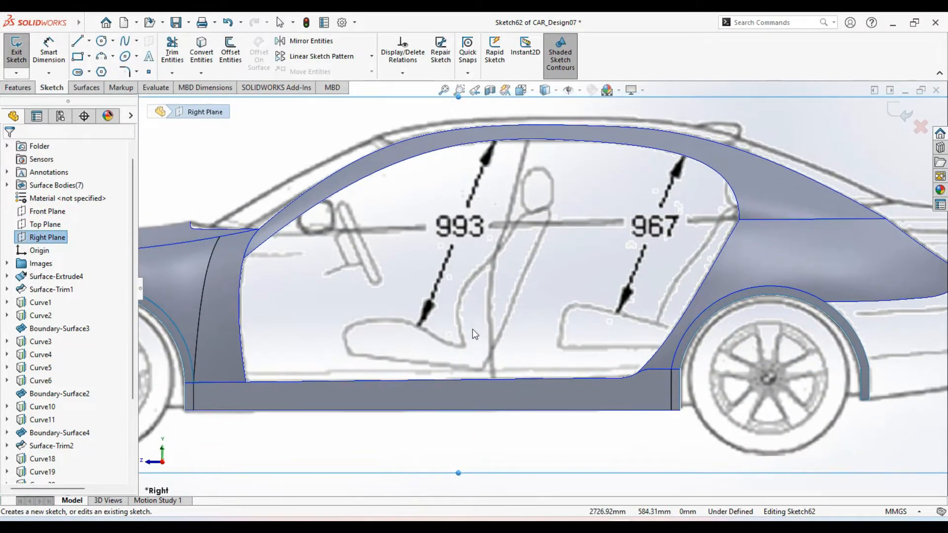
- Draw a centerline across the door opening, from its front corner below the windshield pillar to the rear corner at the quarter panel
{"action": "left_click", "coordinate": [89, 41]}
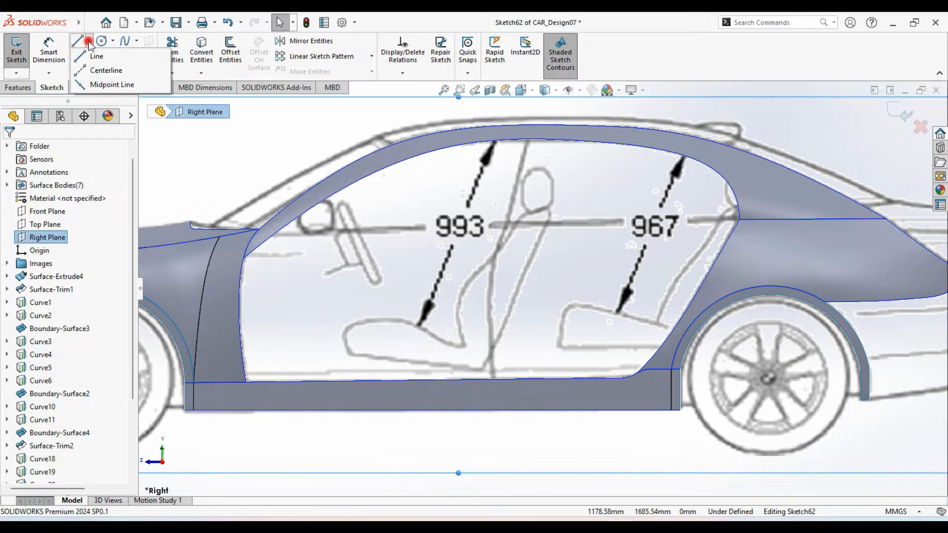
{"action": "left_click", "coordinate": [98, 72]}
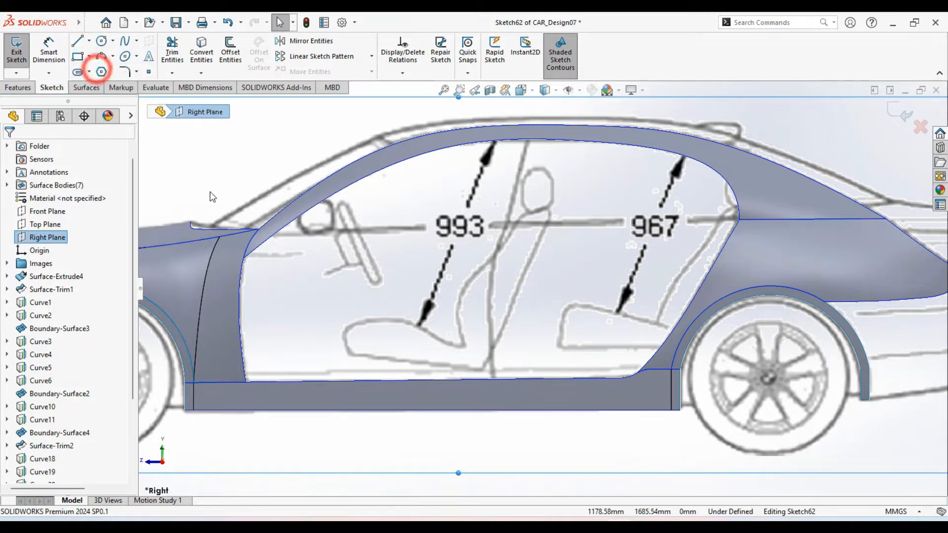
{"action": "left_click", "coordinate": [243, 258]}
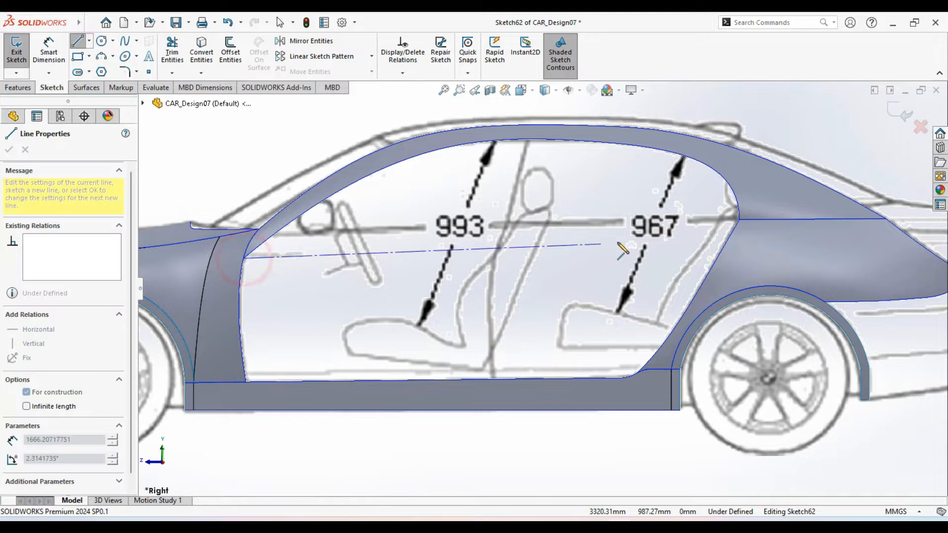
{"action": "left_click", "coordinate": [739, 220]}
{"action": "right_click", "coordinate": [643, 194]}
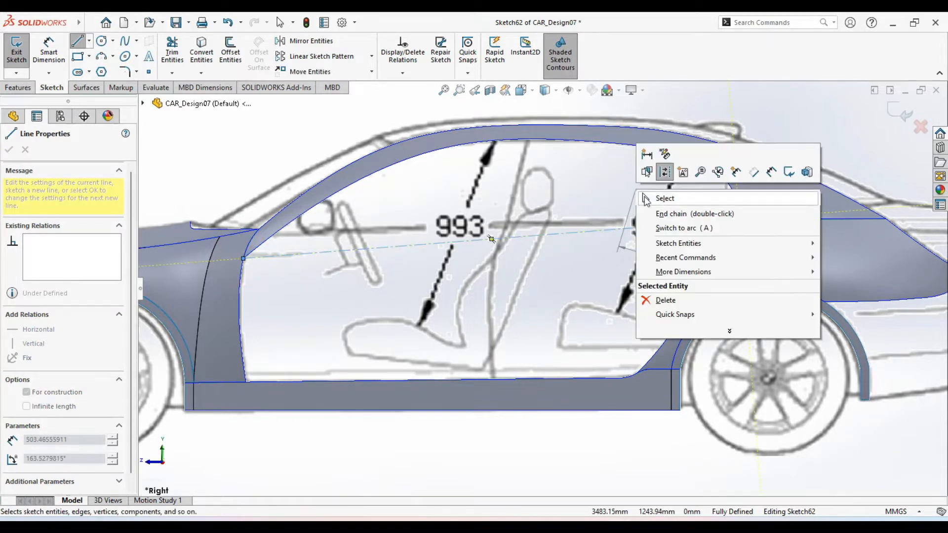
{"action": "left_click", "coordinate": [664, 199]}
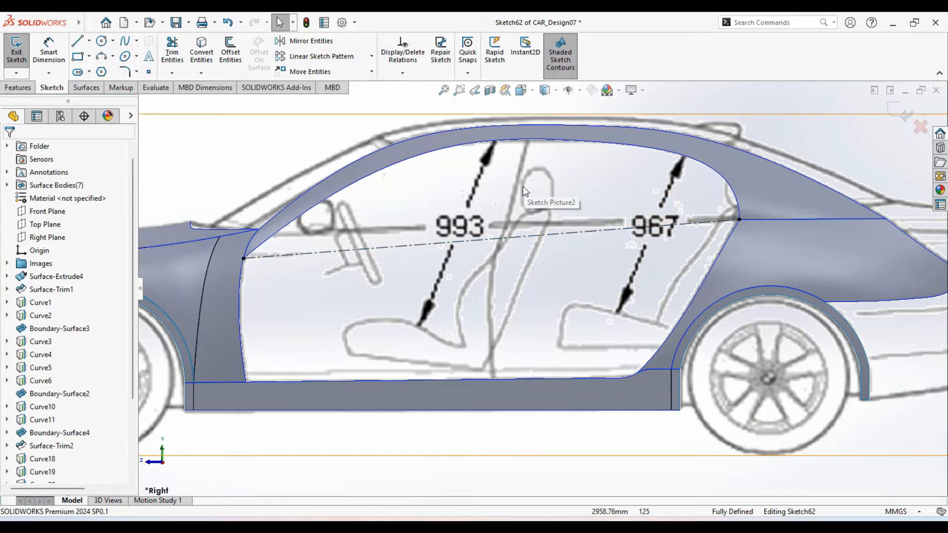
- Sketch a three-point spline from the centerline down to the sill's upper edge, tracing the split between the front and rear doors
{"action": "left_click", "coordinate": [126, 42]}
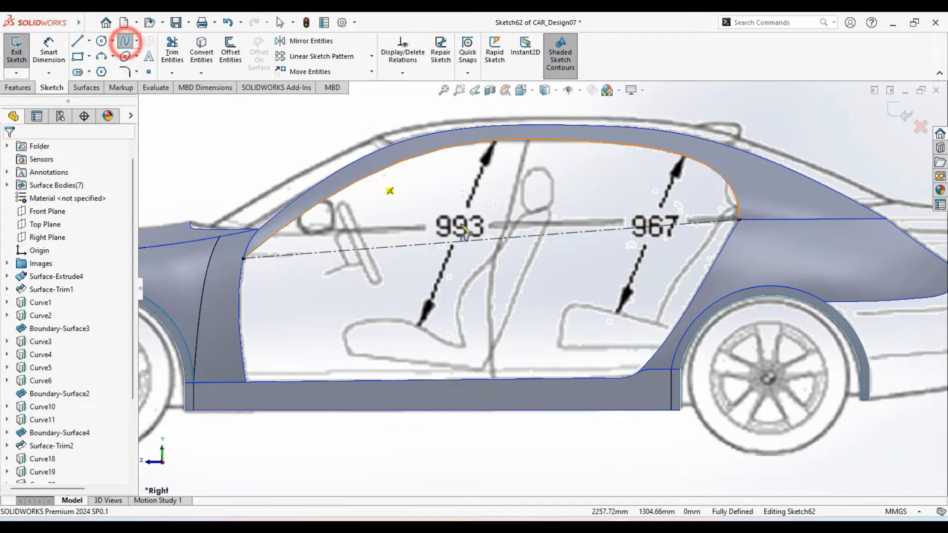
{"action": "scroll", "coordinate": [530, 269], "scroll_direction": "up", "scroll_amount": 3}
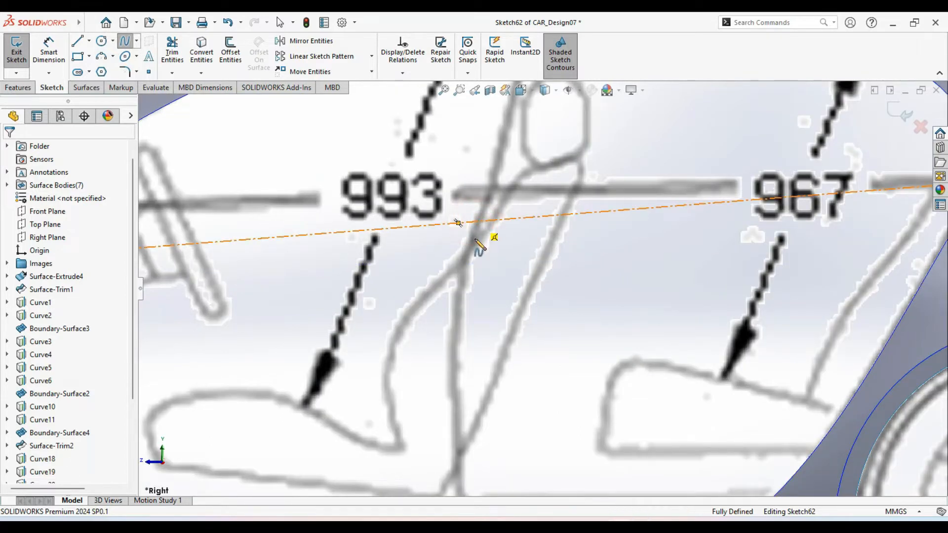
{"action": "left_click", "coordinate": [476, 222]}
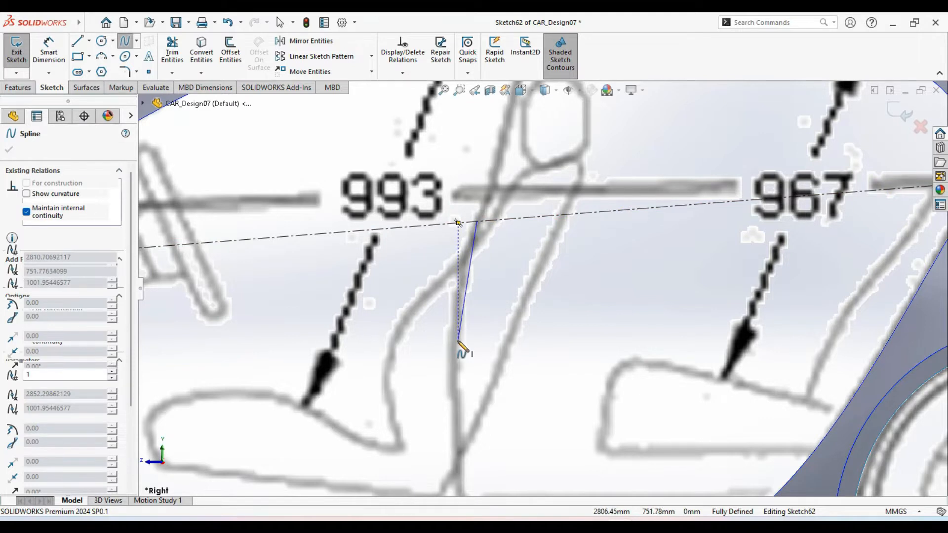
{"action": "scroll", "coordinate": [459, 342], "scroll_direction": "down", "scroll_amount": 2}
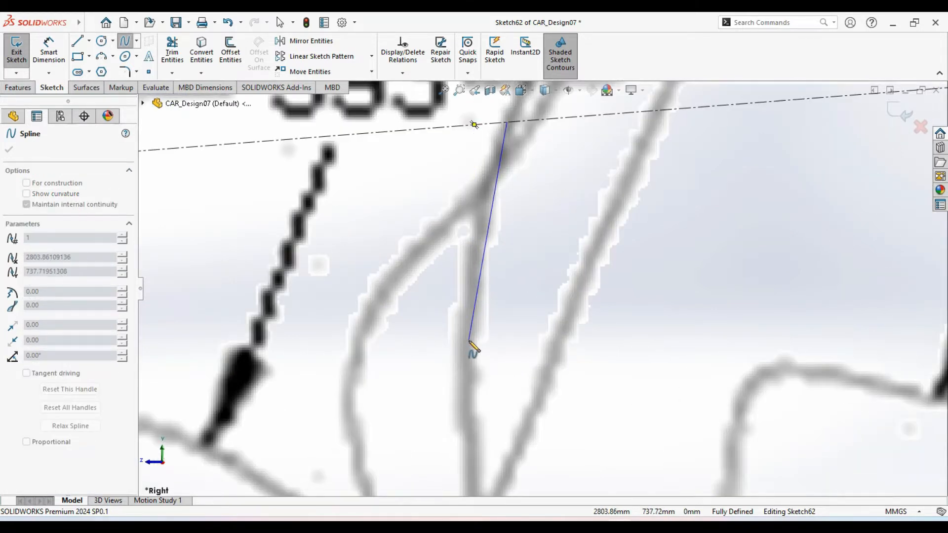
{"action": "left_click", "coordinate": [470, 340]}
{"action": "middle_click_drag", "start_coordinate": [482, 402], "coordinate": [458, 182], "text": "ctrl"}
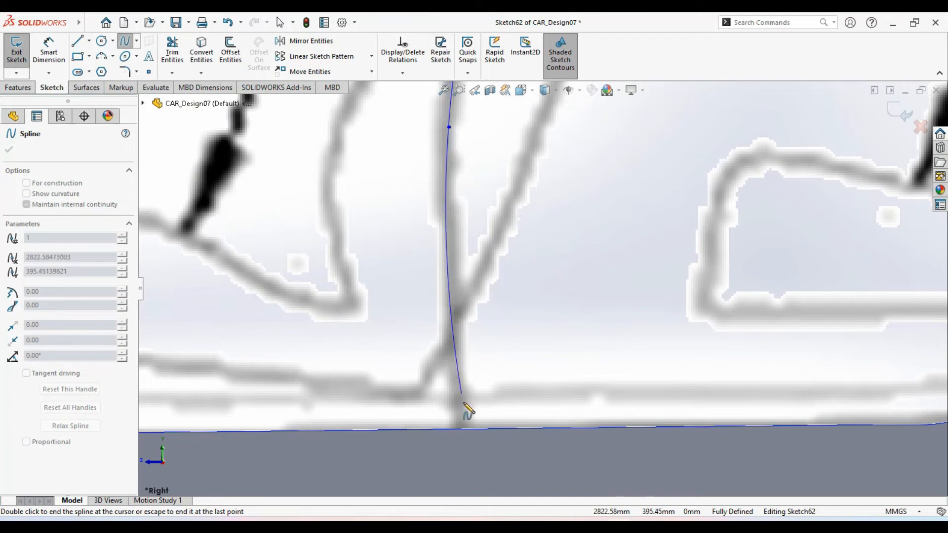
{"action": "left_click", "coordinate": [466, 429]}
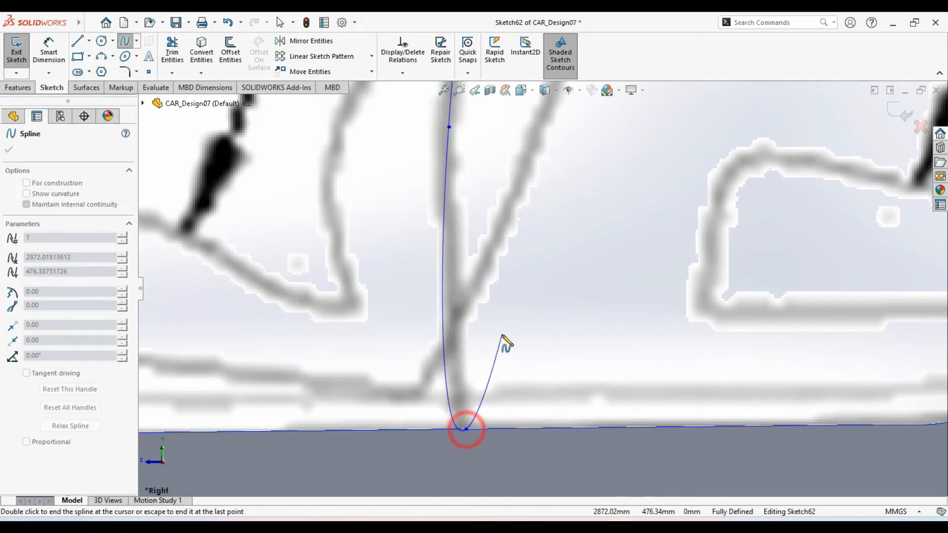
{"action": "right_click", "coordinate": [531, 366]}
{"action": "left_click", "coordinate": [554, 376]}
{"action": "scroll", "coordinate": [538, 364], "scroll_direction": "up", "scroll_amount": 4}
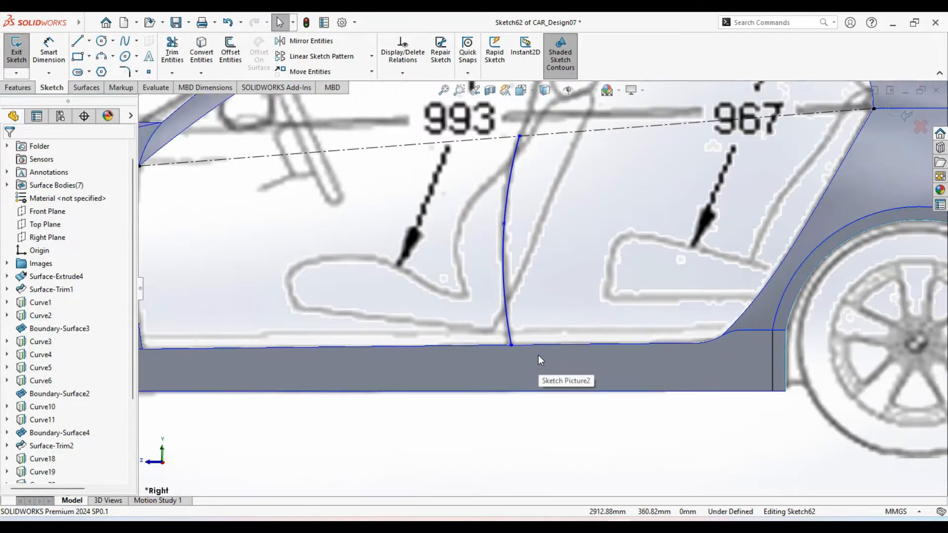
- Exit the door-split sketch and return the model to the isometric view
{"action": "middle_click_drag", "start_coordinate": [535, 293], "coordinate": [514, 296], "text": "ctrl"}
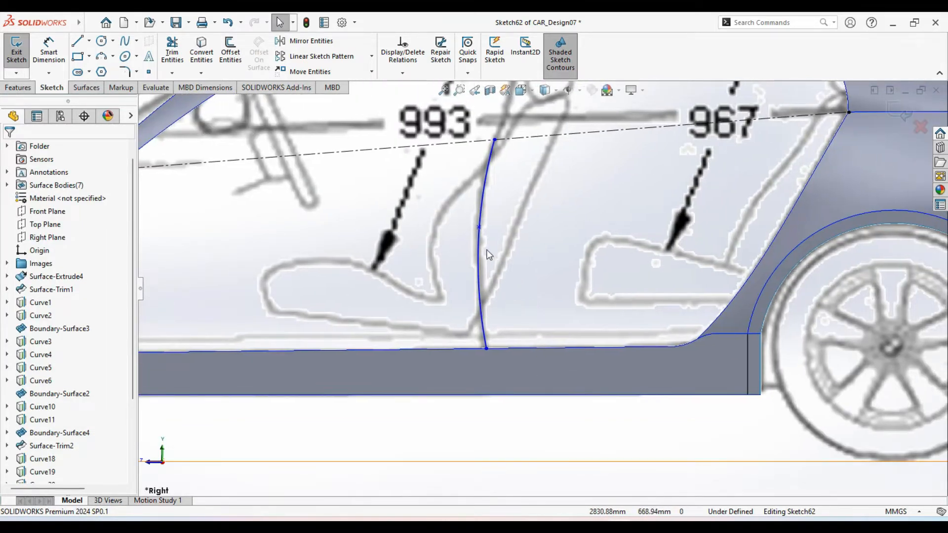
{"action": "left_click", "coordinate": [479, 228]}
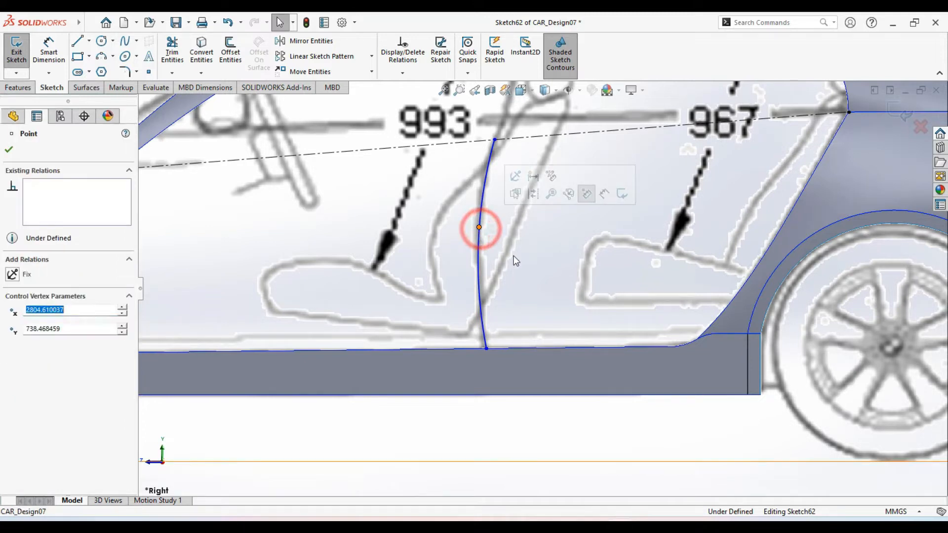
{"action": "left_click", "coordinate": [513, 256]}
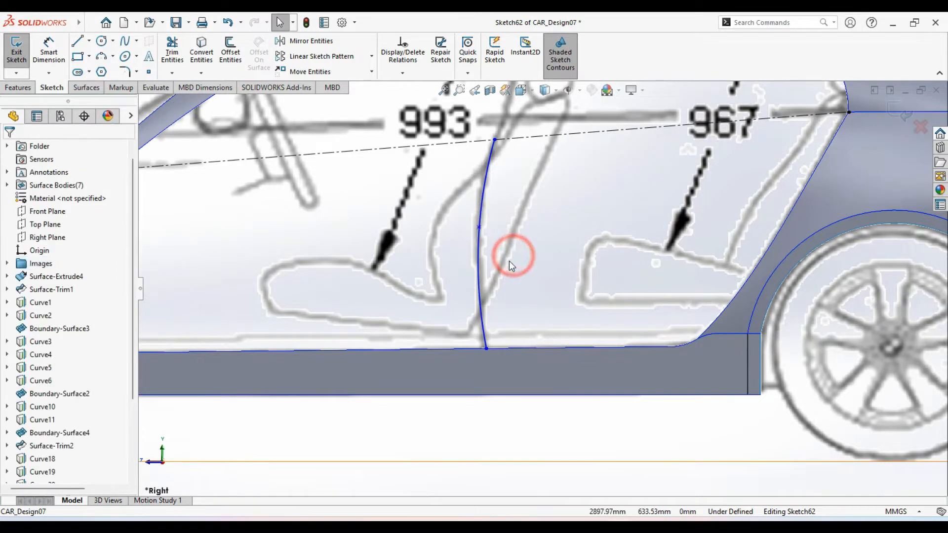
{"action": "scroll", "coordinate": [508, 261], "scroll_direction": "up", "scroll_amount": 2}
{"action": "scroll", "coordinate": [521, 271], "scroll_direction": "up", "scroll_amount": 3}
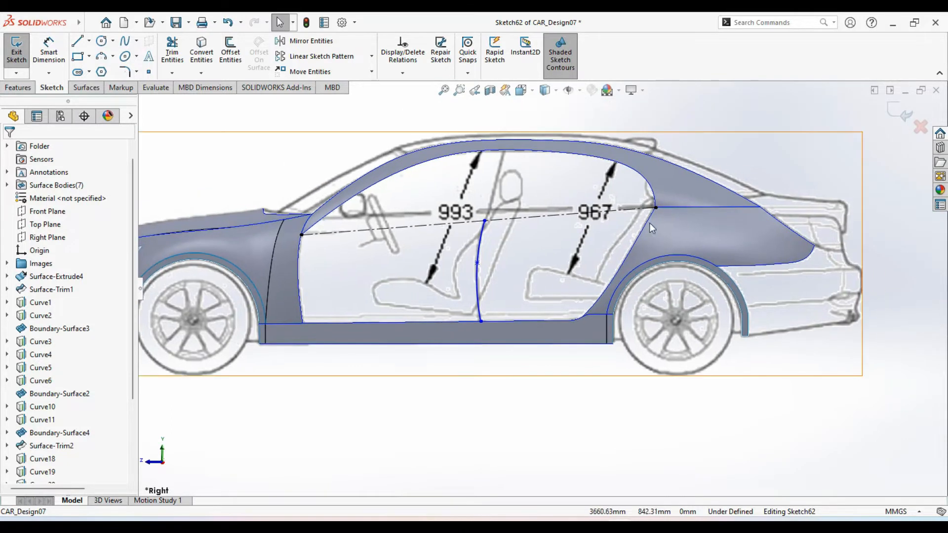
{"action": "left_click", "coordinate": [899, 114]}
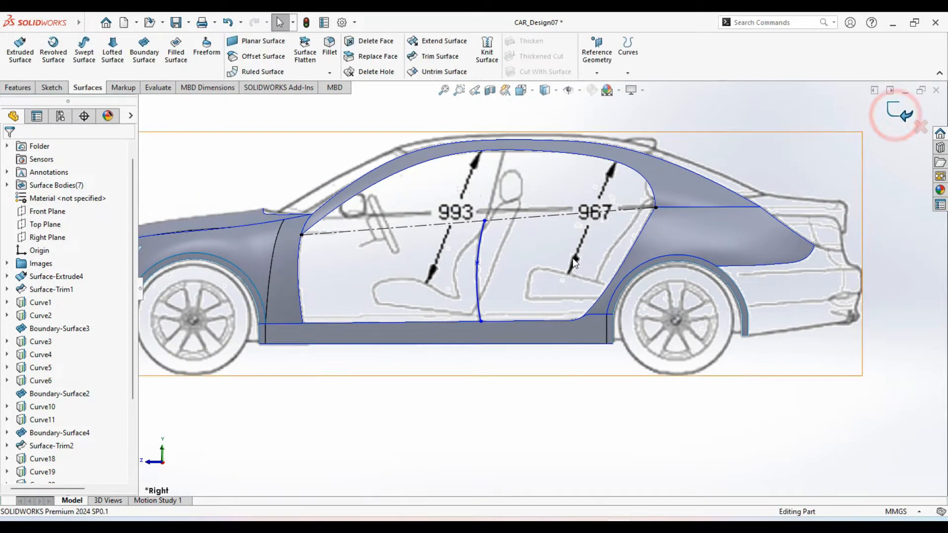
{"action": "key", "text": "ctrl+7"}
{"action": "left_click", "coordinate": [674, 404]}
{"action": "middle_click_drag", "start_coordinate": [589, 389], "coordinate": [562, 380], "text": "ctrl"}
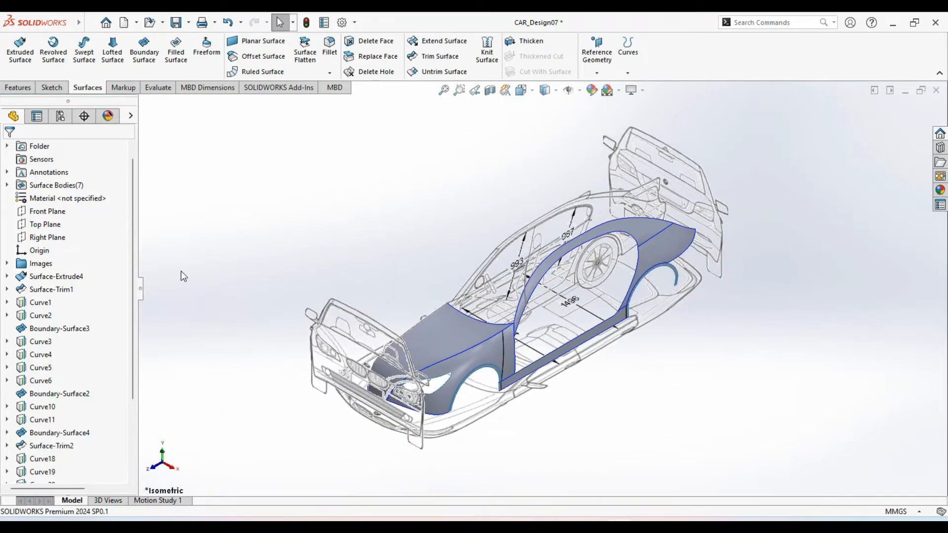
- Start a new sketch on the Front Plane, viewed against the front blueprint of the car
{"action": "left_click", "coordinate": [60, 214]}
{"action": "left_click", "coordinate": [69, 192]}
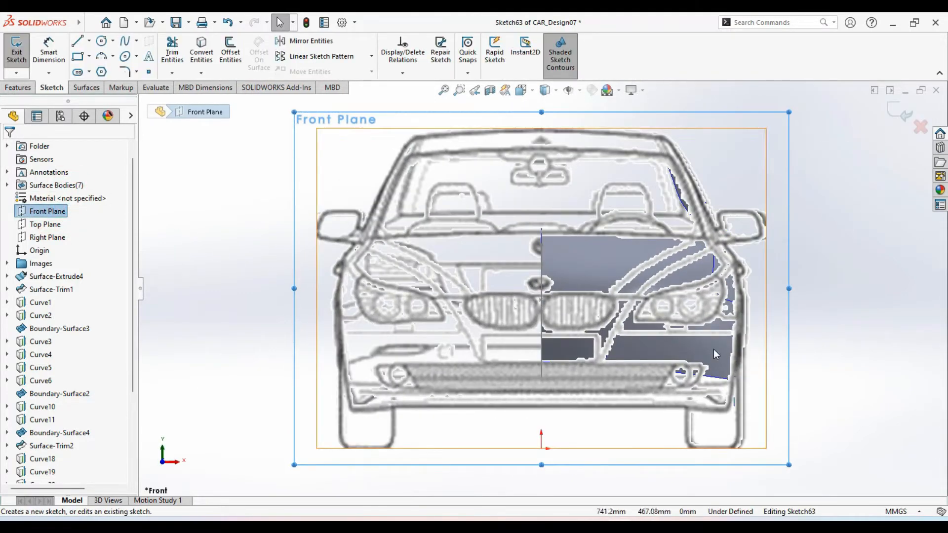
{"action": "scroll", "coordinate": [656, 322], "scroll_direction": "down", "scroll_amount": 4}
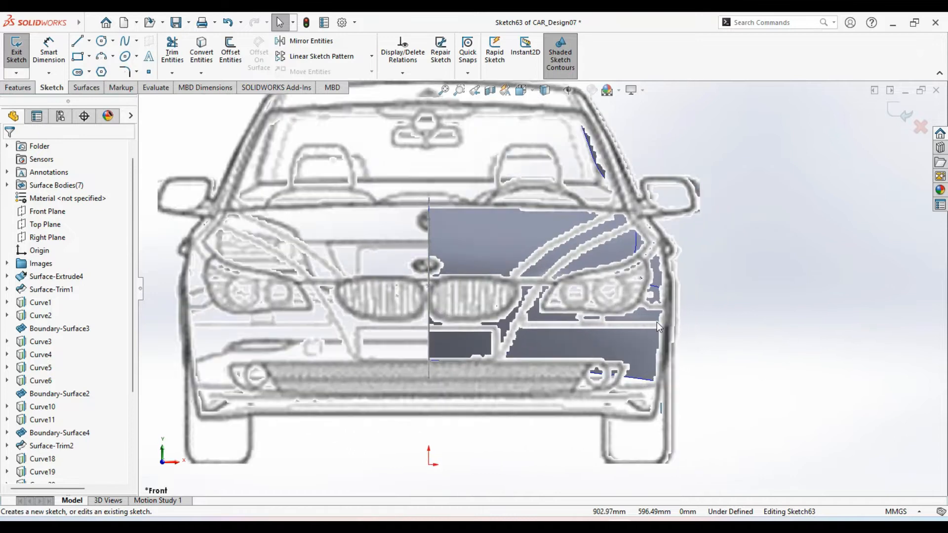
{"action": "middle_click_drag", "start_coordinate": [631, 327], "coordinate": [589, 334], "text": "ctrl"}
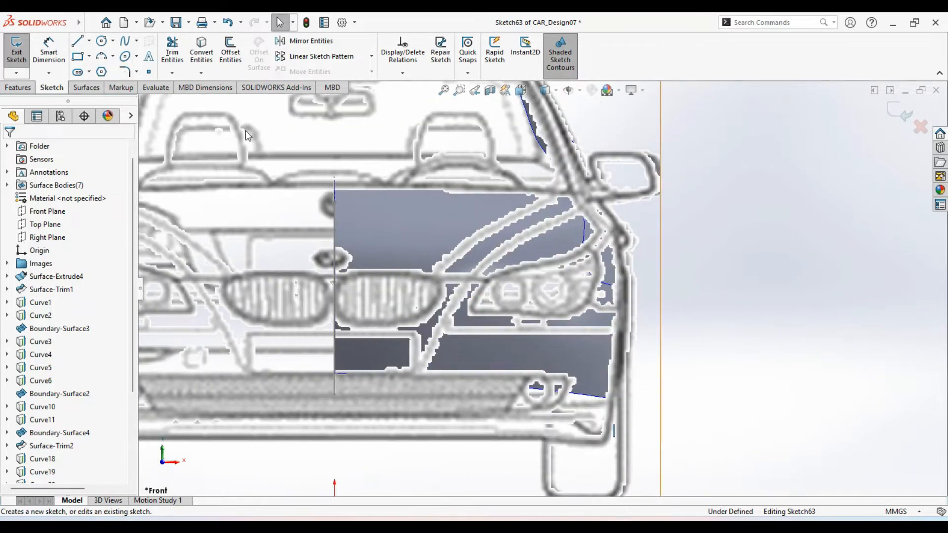
- Start a spline at about X 917, Y 1013 mm below the side mirror, tracing the front blueprint's body outline down around the bulge
{"action": "left_click", "coordinate": [128, 41]}
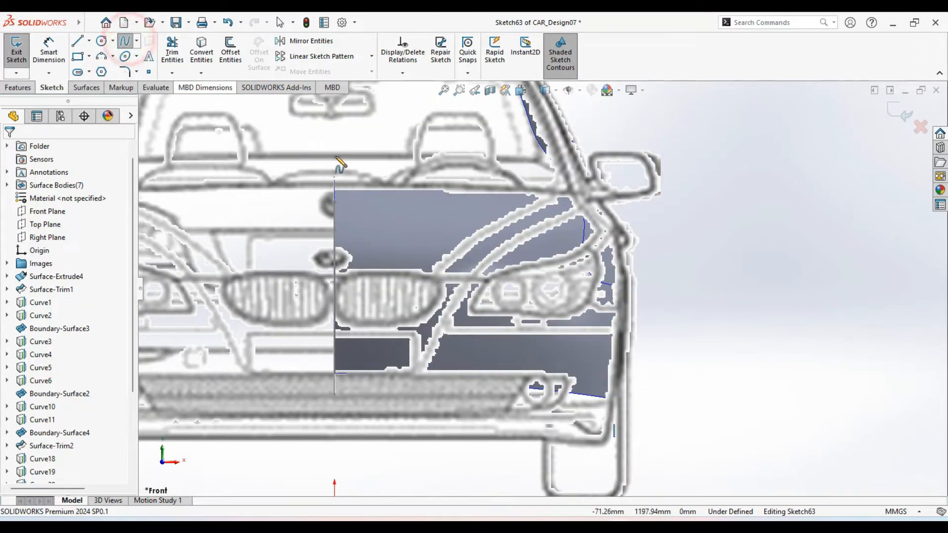
{"action": "scroll", "coordinate": [600, 222], "scroll_direction": "down", "scroll_amount": 3}
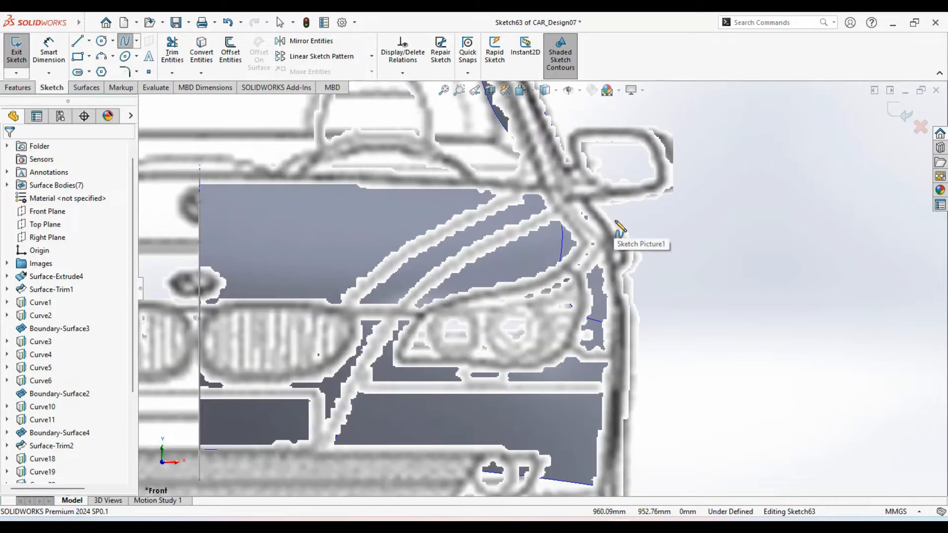
{"action": "scroll", "coordinate": [619, 227], "scroll_direction": "down", "scroll_amount": 2}
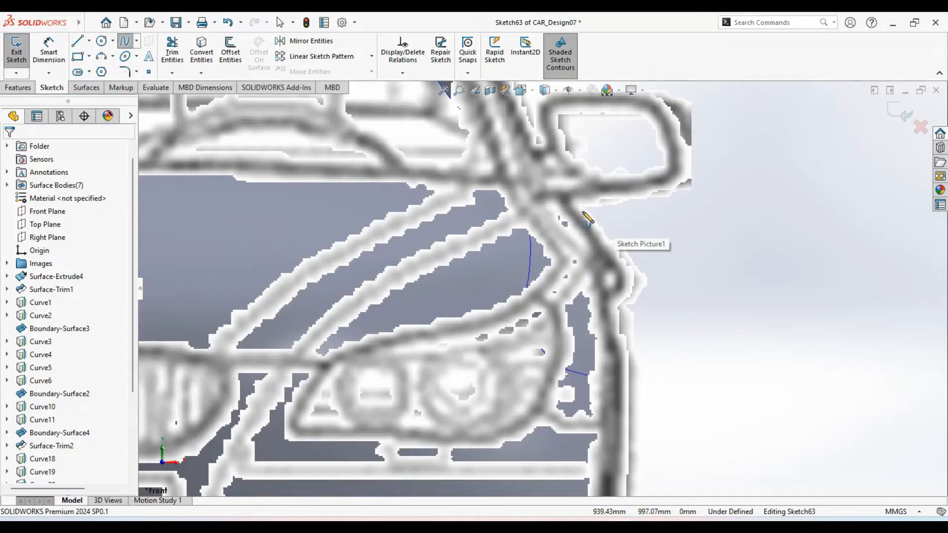
{"action": "scroll", "coordinate": [617, 224], "scroll_direction": "down", "scroll_amount": 2}
{"action": "left_click", "coordinate": [564, 204]}
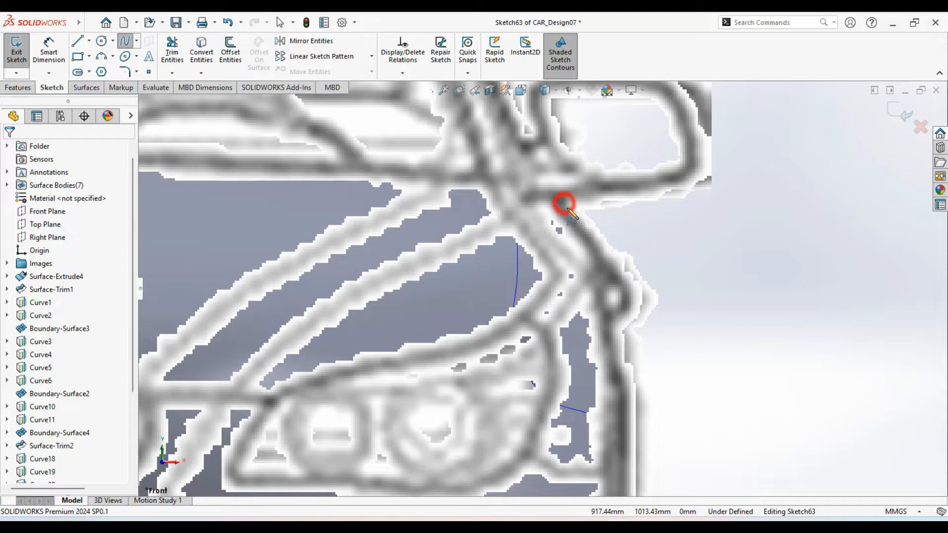
{"action": "scroll", "coordinate": [588, 236], "scroll_direction": "down", "scroll_amount": 3}
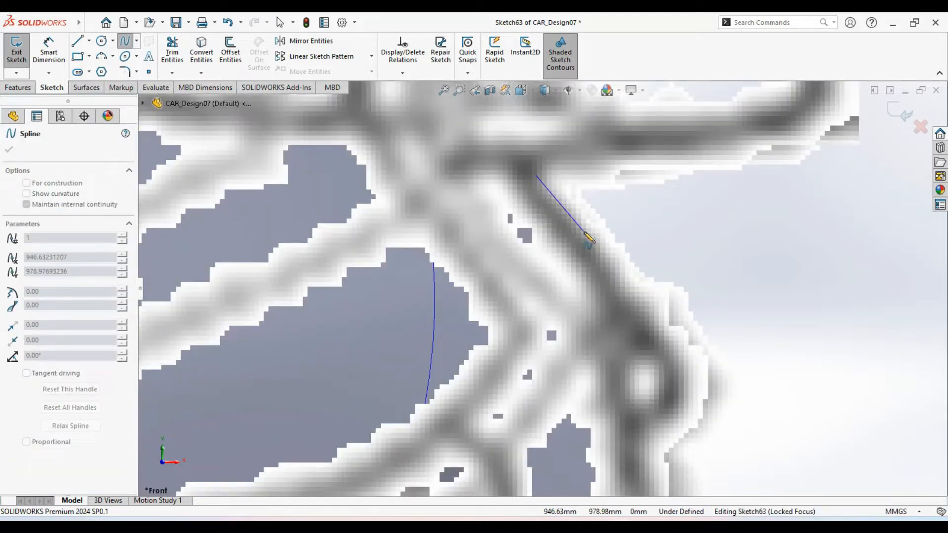
{"action": "scroll", "coordinate": [588, 238], "scroll_direction": "down", "scroll_amount": 1}
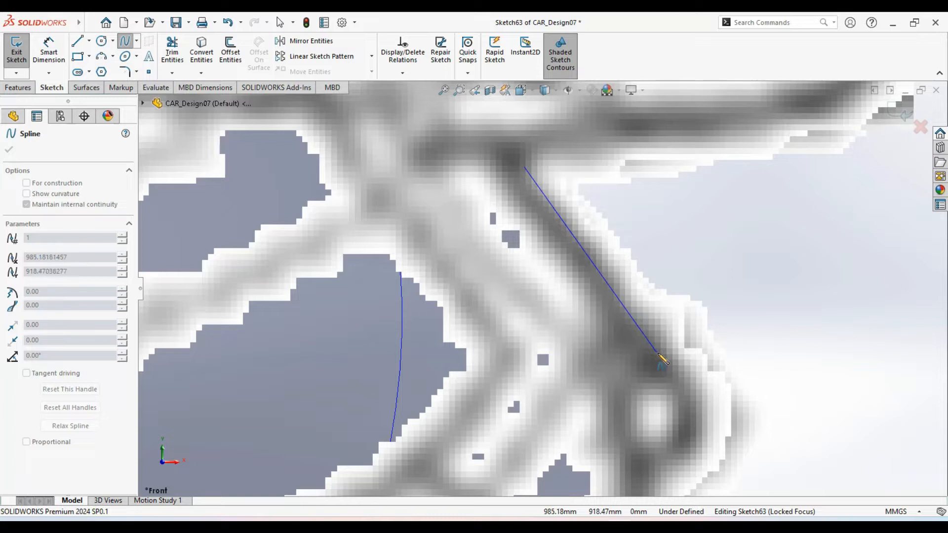
{"action": "left_click", "coordinate": [641, 330]}
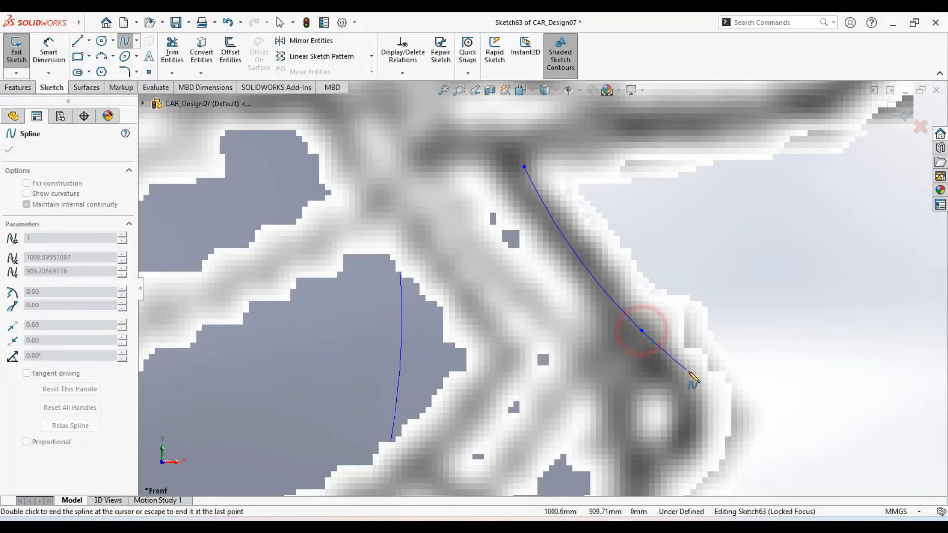
{"action": "left_click", "coordinate": [721, 391]}
{"action": "scroll", "coordinate": [720, 391], "scroll_direction": "up", "scroll_amount": 3}
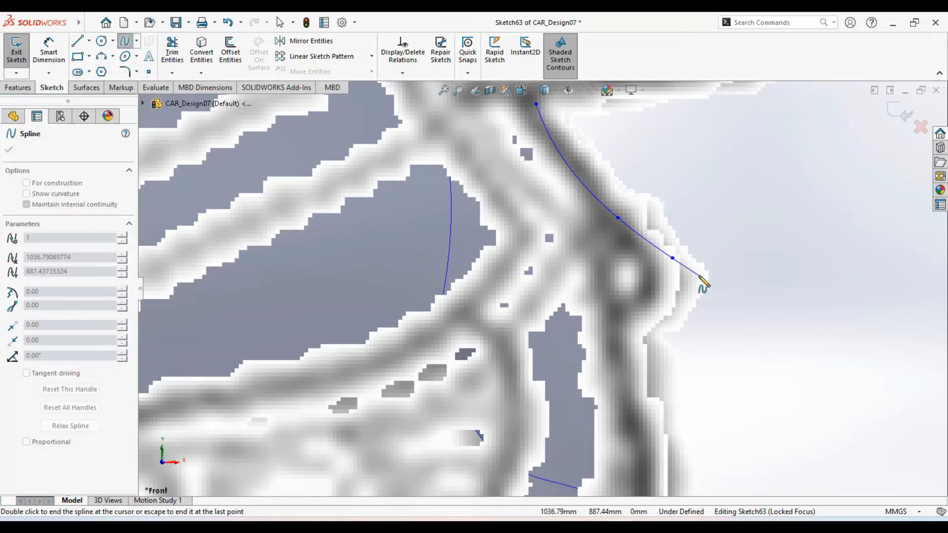
{"action": "left_click", "coordinate": [698, 275]}
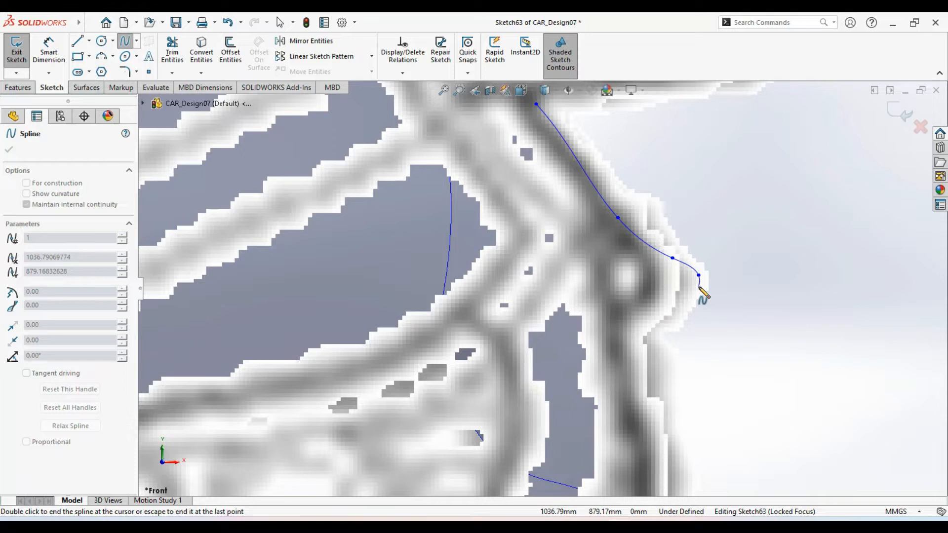
{"action": "left_click", "coordinate": [698, 286]}
{"action": "left_click", "coordinate": [671, 320]}
{"action": "left_click", "coordinate": [639, 364]}
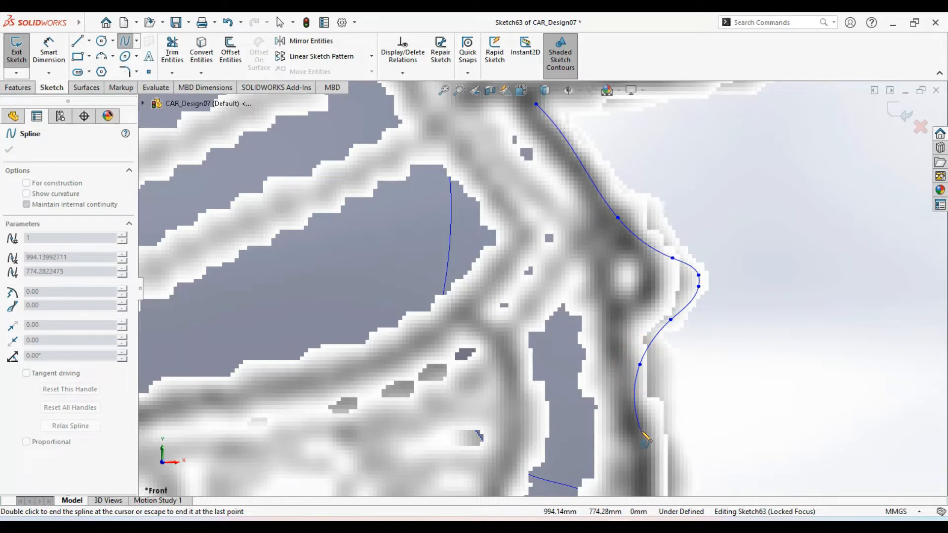
- Continue the spline down the car's outer side and end it near the sill at about X 996, Y 354 mm
{"action": "left_click", "coordinate": [640, 439]}
{"action": "scroll", "coordinate": [641, 441], "scroll_direction": "up", "scroll_amount": 3}
{"action": "middle_click_drag", "start_coordinate": [643, 439], "coordinate": [639, 197], "text": "ctrl"}
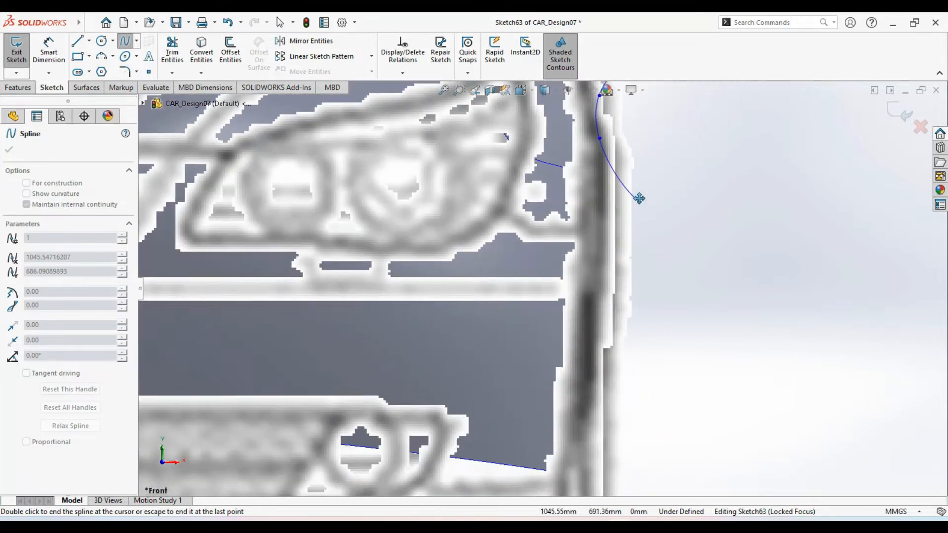
{"action": "left_click", "coordinate": [612, 313]}
{"action": "scroll", "coordinate": [611, 316], "scroll_direction": "up", "scroll_amount": 4}
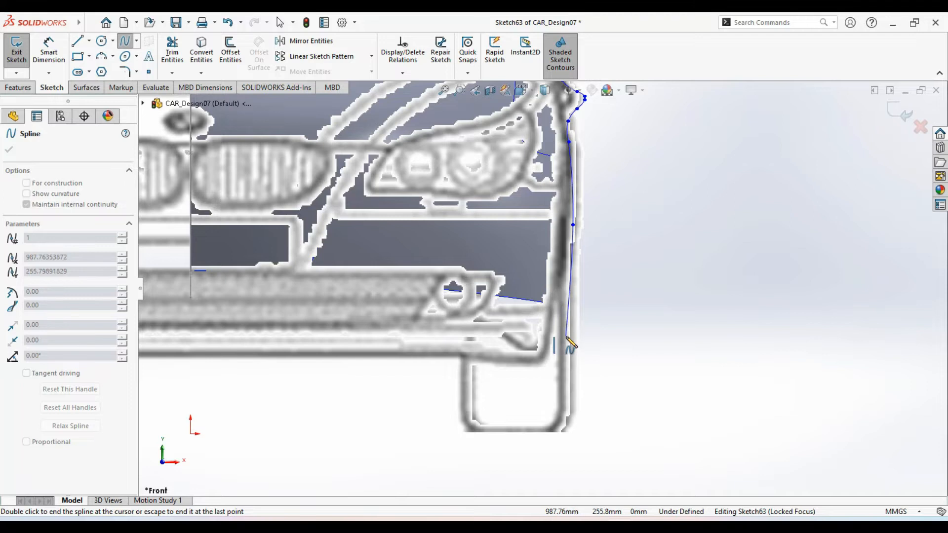
{"action": "middle_click_drag", "start_coordinate": [566, 351], "coordinate": [575, 314], "text": "ctrl"}
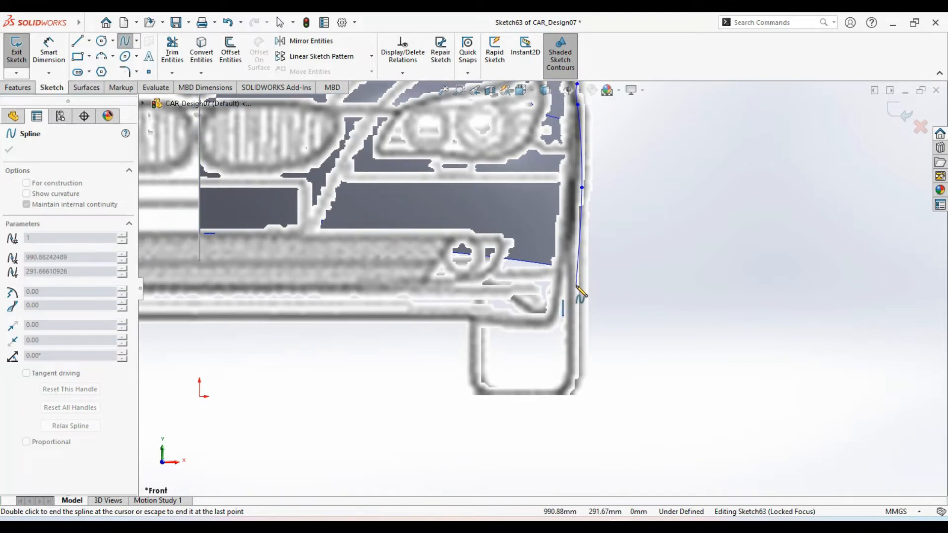
{"action": "left_click", "coordinate": [577, 262]}
{"action": "right_click", "coordinate": [594, 289]}
{"action": "left_click", "coordinate": [603, 290]}
- Adjust the tangent handle of the third spline point, just above the bulge, to follow the blueprint outline
{"action": "middle_click_drag", "start_coordinate": [667, 247], "coordinate": [665, 393], "text": "ctrl"}
{"action": "scroll", "coordinate": [594, 216], "scroll_direction": "up", "scroll_amount": 6}
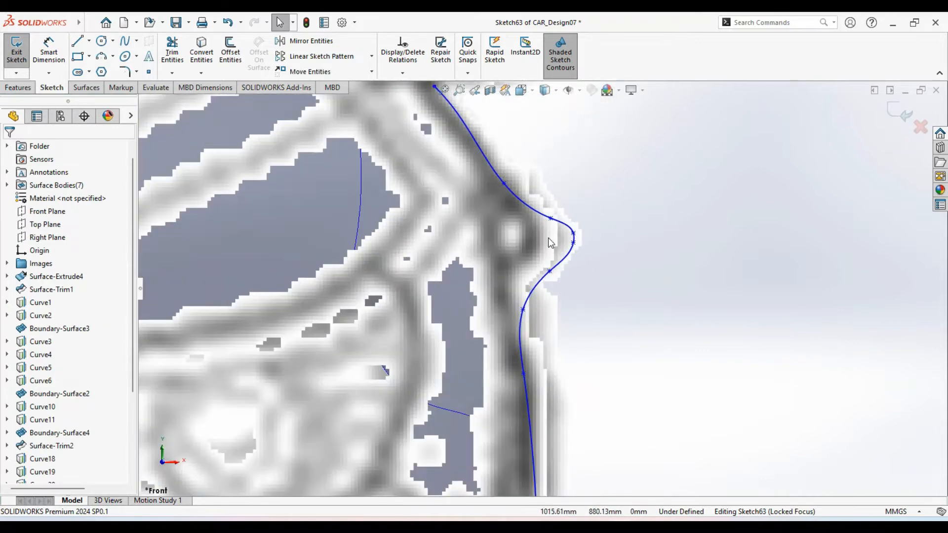
{"action": "middle_click_drag", "start_coordinate": [549, 236], "coordinate": [567, 240], "text": "ctrl"}
{"action": "left_click", "coordinate": [557, 220]}
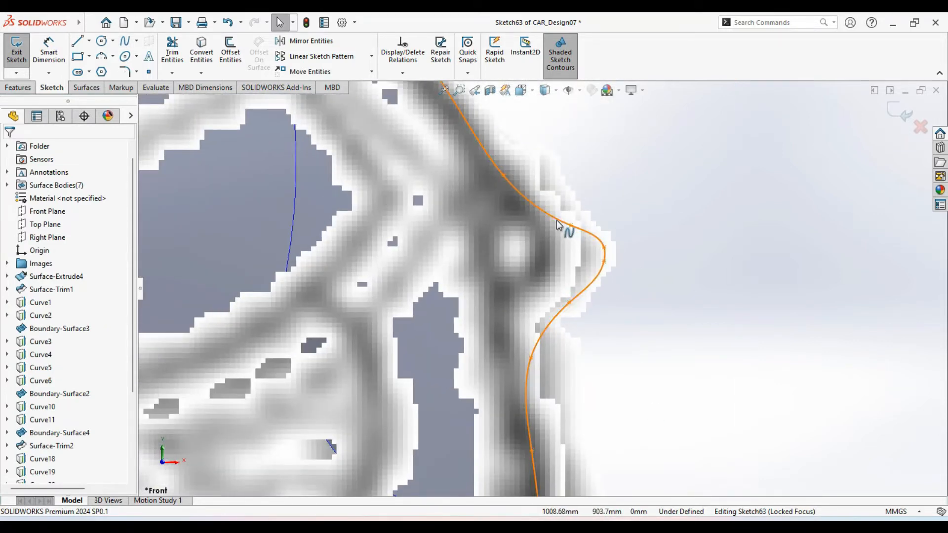
{"action": "left_click", "coordinate": [554, 219]}
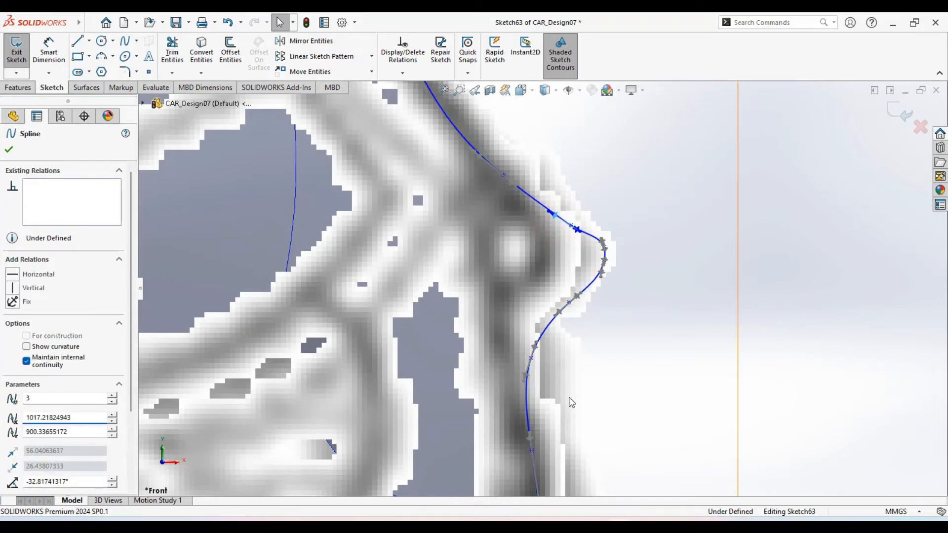
- Adjust the tangent at the spline's upper end and move its second point onto the blueprint outline
{"action": "middle_click_drag", "start_coordinate": [465, 185], "coordinate": [546, 398], "text": "ctrl"}
{"action": "left_click", "coordinate": [500, 284]}
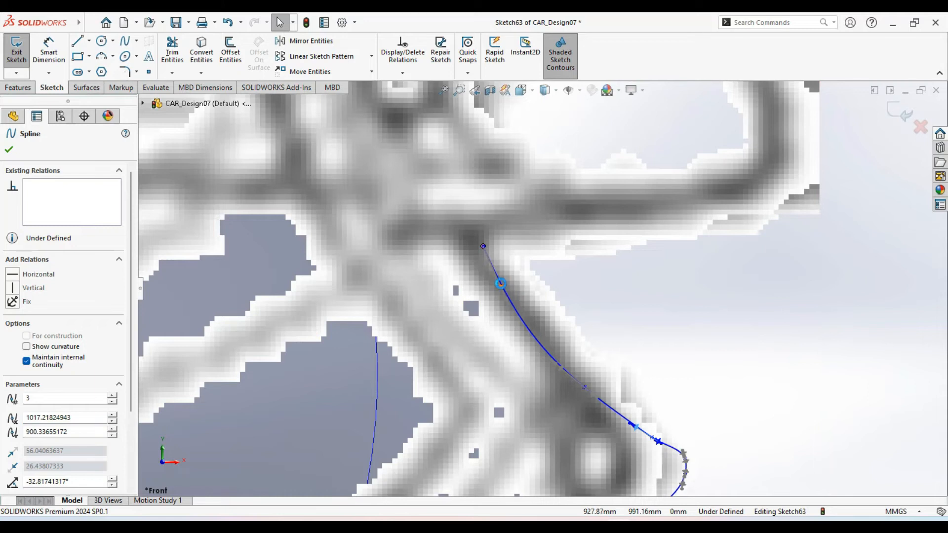
{"action": "left_click_drag", "start_coordinate": [501, 285], "coordinate": [509, 282]}
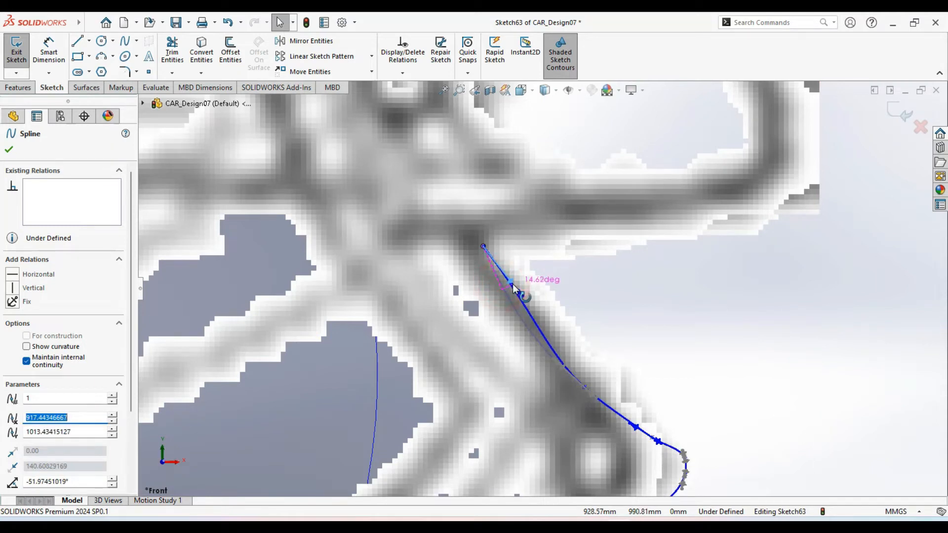
{"action": "middle_click_drag", "start_coordinate": [571, 399], "coordinate": [547, 303], "text": "ctrl"}
{"action": "mouse_move", "coordinate": [566, 290]}
{"action": "left_mouse_down"}
{"action": "mouse_move", "coordinate": [570, 281]}
{"action": "mouse_move", "coordinate": [564, 290]}
{"action": "mouse_move", "coordinate": [553, 281]}
{"action": "left_mouse_up"}
{"action": "middle_click_drag", "start_coordinate": [567, 347], "coordinate": [526, 260], "text": "ctrl"}
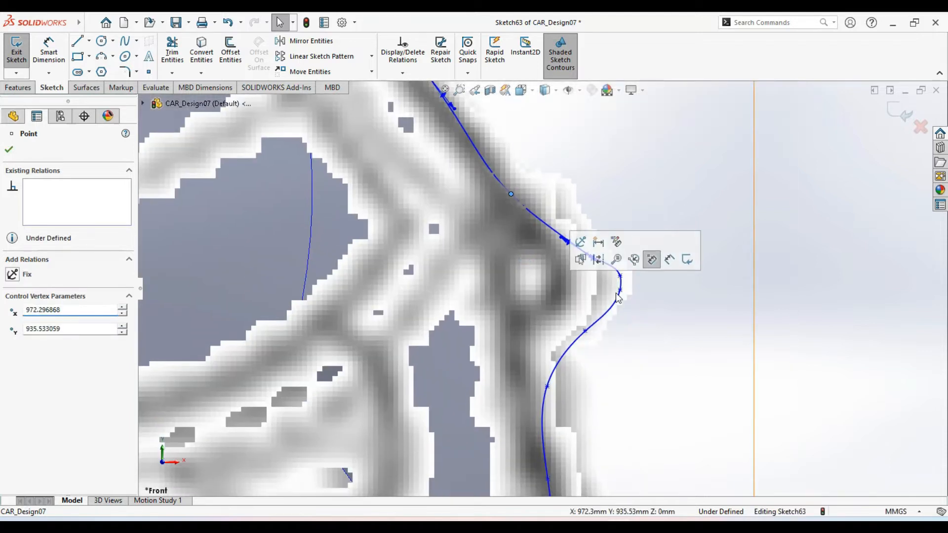
- Adjust the fifth spline point's tangent at the bulge and shift the point beneath the bulge slightly outward
{"action": "left_click", "coordinate": [615, 304]}
{"action": "scroll", "coordinate": [614, 306], "scroll_direction": "down", "scroll_amount": 3}
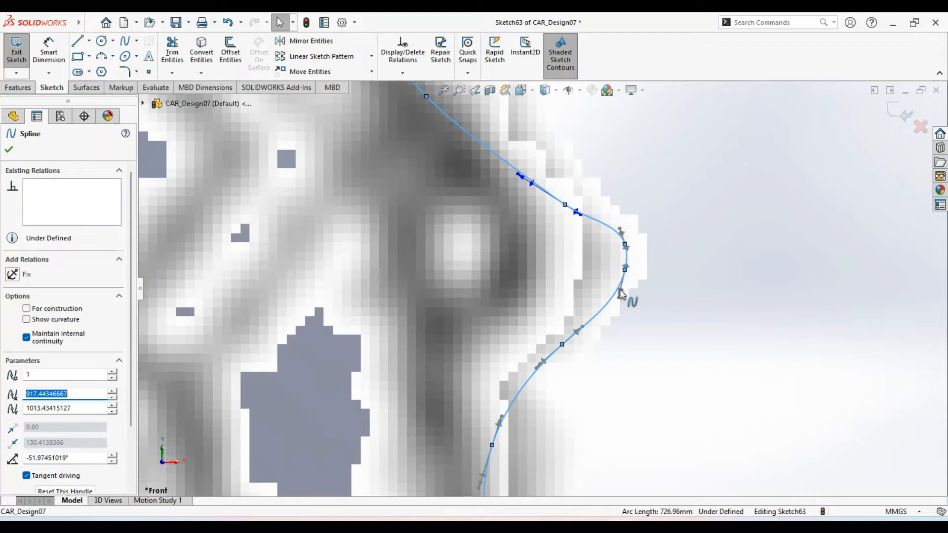
{"action": "left_click_drag", "start_coordinate": [620, 290], "coordinate": [612, 286]}
{"action": "scroll", "coordinate": [603, 359], "scroll_direction": "up", "scroll_amount": 2}
{"action": "mouse_move", "coordinate": [558, 488]}
{"action": "middle_mouse_down", "text": "ctrl"}
{"action": "mouse_move", "coordinate": [586, 323]}
{"action": "mouse_move", "coordinate": [548, 328]}
{"action": "middle_mouse_up", "text": "ctrl"}
{"action": "scroll", "coordinate": [582, 328], "scroll_direction": "up", "scroll_amount": 1}
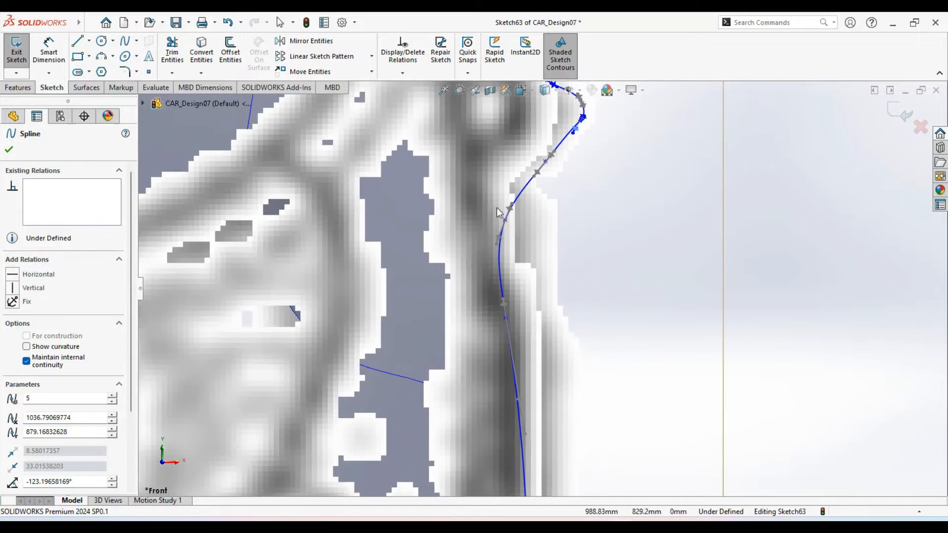
{"action": "mouse_move", "coordinate": [506, 220]}
{"action": "left_mouse_down"}
{"action": "mouse_move", "coordinate": [518, 229]}
{"action": "mouse_move", "coordinate": [511, 222]}
{"action": "left_mouse_up"}
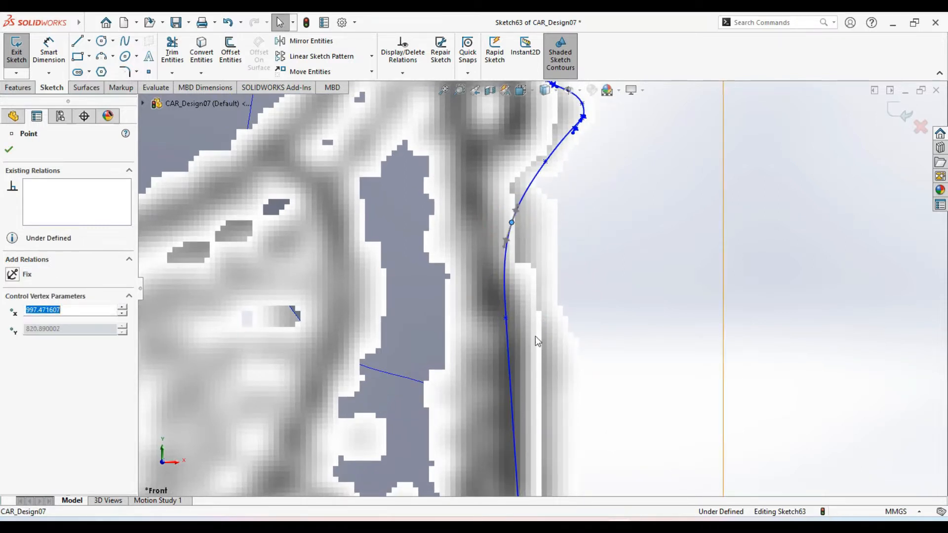
- Move the eighth spline point down along the car's side to about X 993, Y 750 mm
{"action": "scroll", "coordinate": [536, 328], "scroll_direction": "up", "scroll_amount": 2}
{"action": "left_click", "coordinate": [520, 305]}
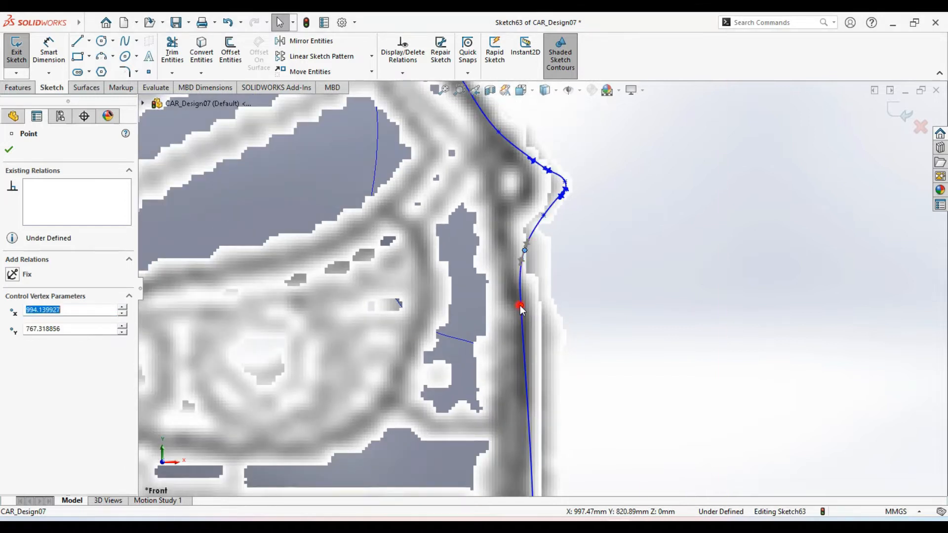
{"action": "left_click_drag", "start_coordinate": [519, 305], "coordinate": [521, 324]}
{"action": "scroll", "coordinate": [583, 291], "scroll_direction": "up", "scroll_amount": 2}
{"action": "scroll", "coordinate": [582, 291], "scroll_direction": "down", "scroll_amount": 1}
{"action": "middle_click_drag", "start_coordinate": [577, 419], "coordinate": [554, 254], "text": "ctrl"}
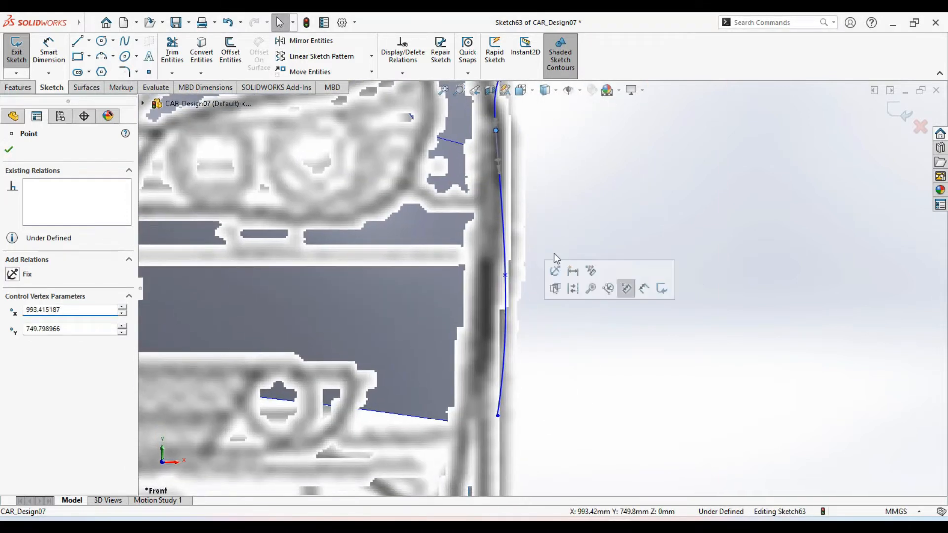
- Adjust the tangent handle at the spline's lower endpoint so the curve runs smoothly toward the sill
{"action": "left_click", "coordinate": [506, 333]}
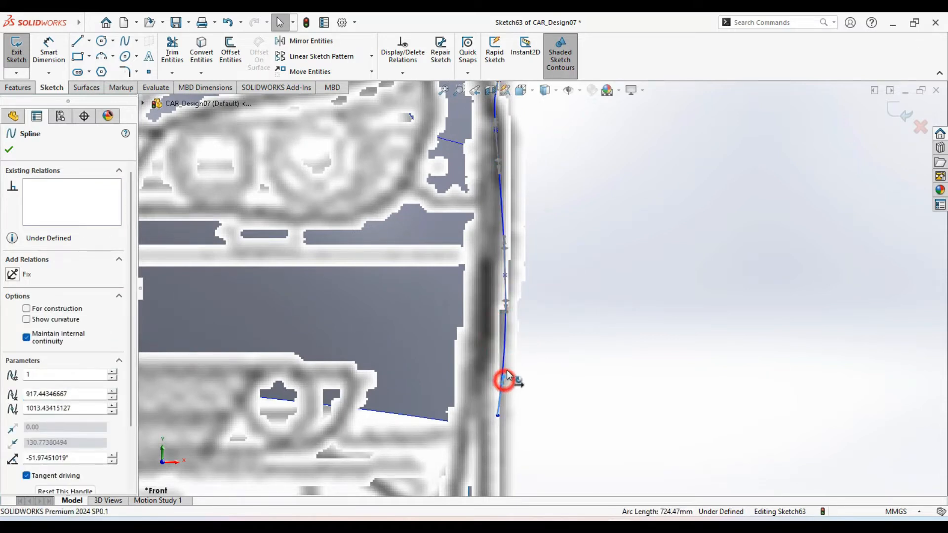
{"action": "left_click", "coordinate": [504, 379]}
{"action": "left_click_drag", "start_coordinate": [505, 375], "coordinate": [501, 377]}
{"action": "scroll", "coordinate": [514, 383], "scroll_direction": "up", "scroll_amount": 3}
{"action": "scroll", "coordinate": [617, 326], "scroll_direction": "down", "scroll_amount": 3}
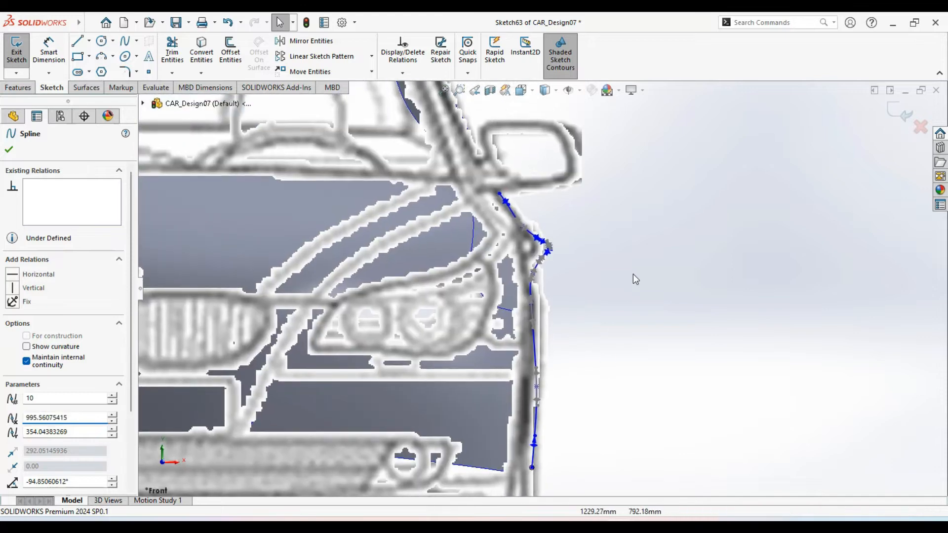
{"action": "left_click", "coordinate": [632, 274]}
{"action": "scroll", "coordinate": [554, 268], "scroll_direction": "down", "scroll_amount": 2}
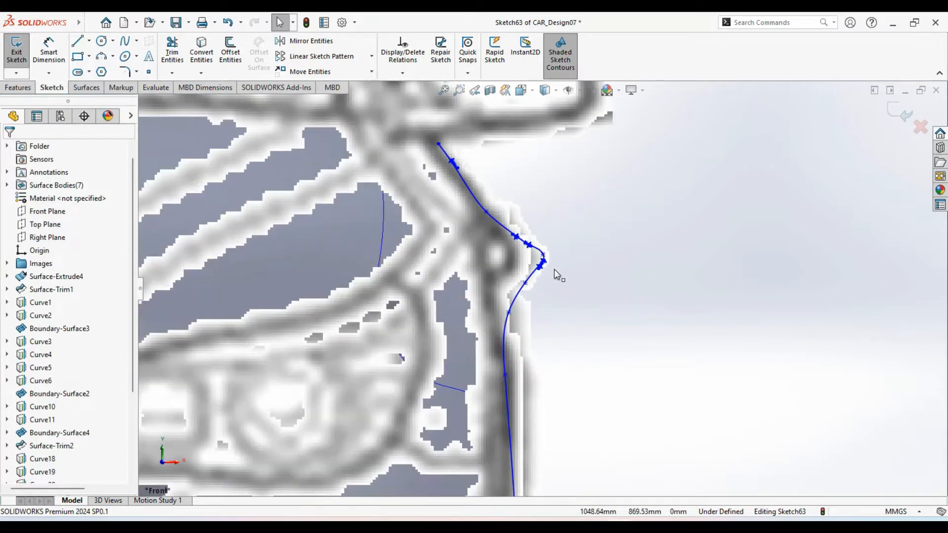
- Add a horizontal relation between the front-view spline's upper endpoint and the upper endpoint of the side-view door-split curve
{"action": "scroll", "coordinate": [554, 269], "scroll_direction": "up", "scroll_amount": 2}
{"action": "middle_click_drag", "start_coordinate": [573, 313], "coordinate": [480, 321], "text": "ctrl"}
{"action": "scroll", "coordinate": [624, 336], "scroll_direction": "up", "scroll_amount": 3}
{"action": "left_click", "coordinate": [427, 286]}
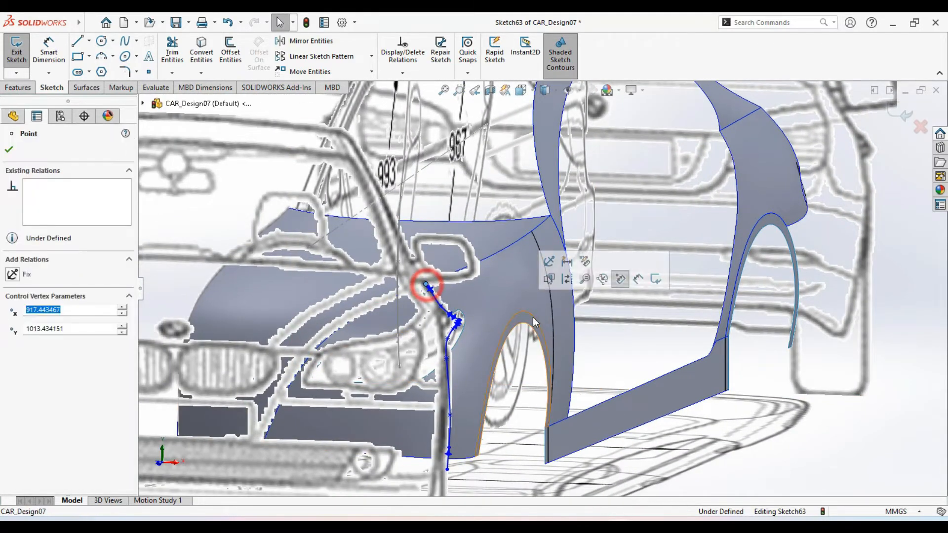
{"action": "scroll", "coordinate": [515, 331], "scroll_direction": "down", "scroll_amount": 4}
{"action": "scroll", "coordinate": [513, 327], "scroll_direction": "up", "scroll_amount": 2}
{"action": "scroll", "coordinate": [516, 197], "scroll_direction": "down", "scroll_amount": 5}
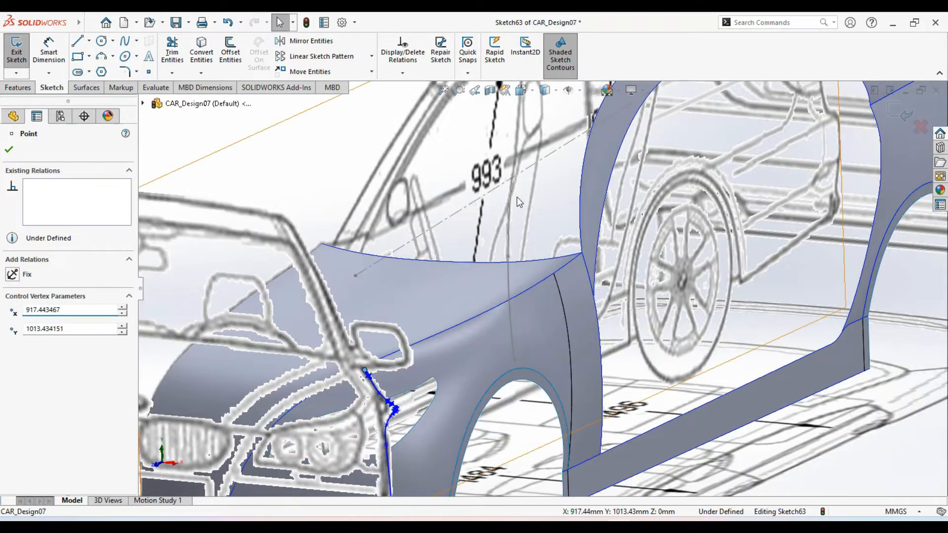
{"action": "left_click", "coordinate": [513, 182], "text": "ctrl"}
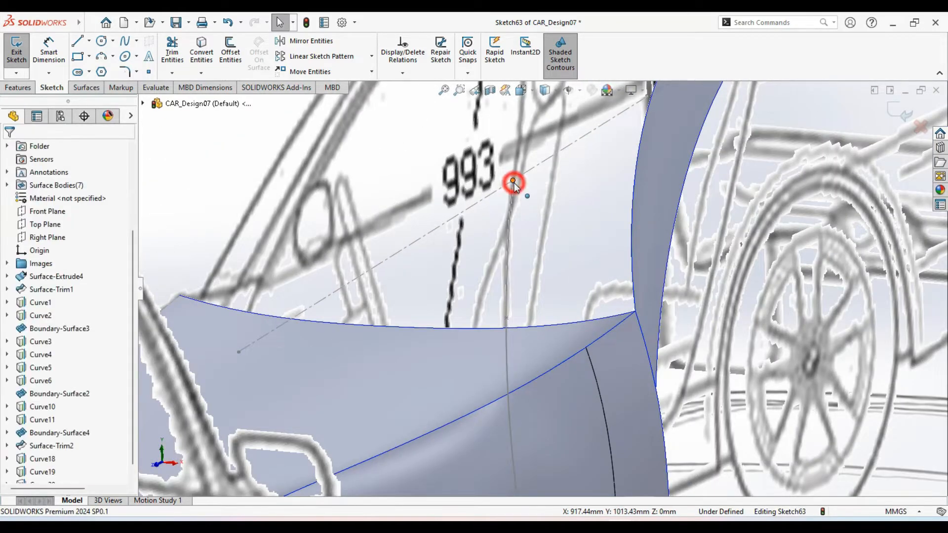
{"action": "left_click", "coordinate": [550, 131]}
{"action": "scroll", "coordinate": [521, 212], "scroll_direction": "up", "scroll_amount": 5}
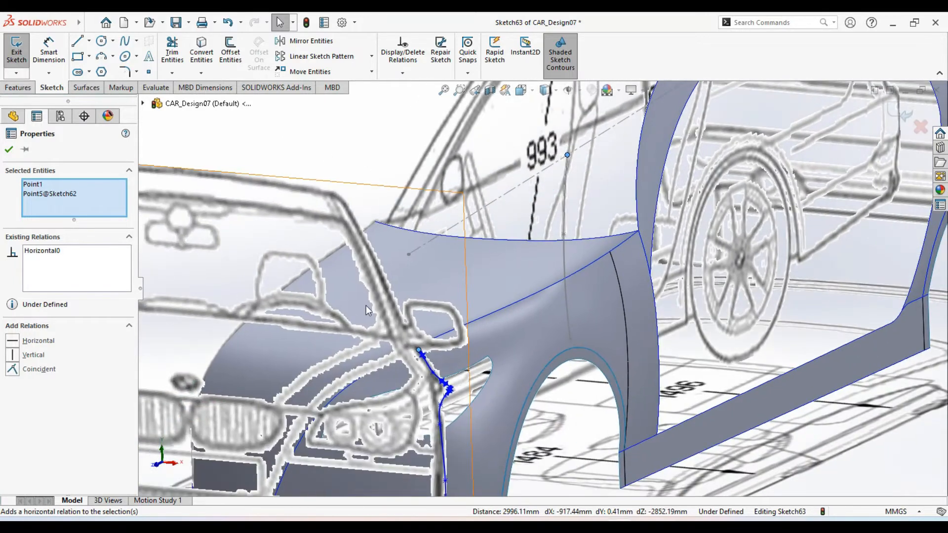
{"action": "left_click", "coordinate": [15, 153]}
- Add a horizontal relation between the front-view spline's lower endpoint and the lower endpoint of the side-view door-split curve
{"action": "middle_click_drag", "start_coordinate": [538, 339], "coordinate": [514, 174], "text": "ctrl"}
{"action": "left_click", "coordinate": [419, 369]}
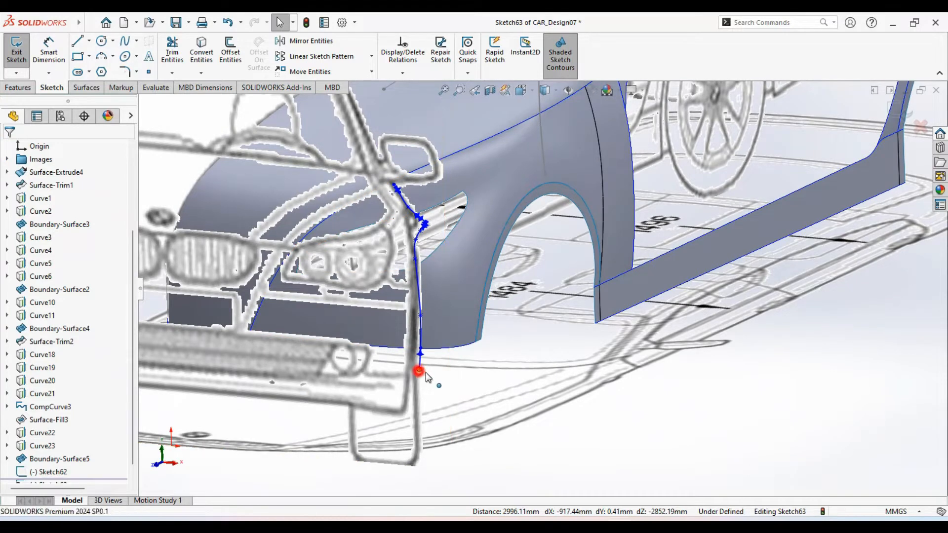
{"action": "middle_click_drag", "start_coordinate": [517, 384], "coordinate": [446, 470], "text": "ctrl"}
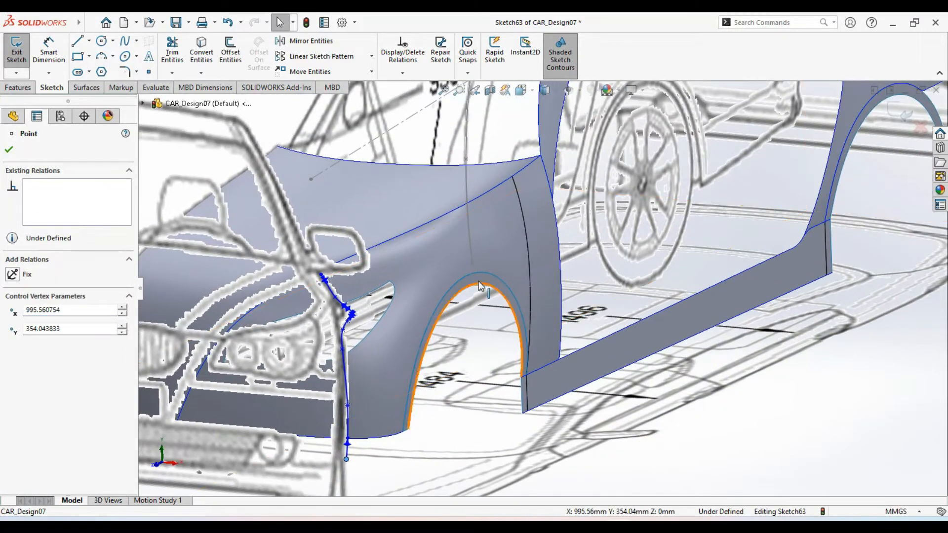
{"action": "scroll", "coordinate": [480, 269], "scroll_direction": "down", "scroll_amount": 3}
{"action": "middle_click_drag", "start_coordinate": [481, 273], "coordinate": [472, 319]}
{"action": "scroll", "coordinate": [473, 321], "scroll_direction": "up", "scroll_amount": 3}
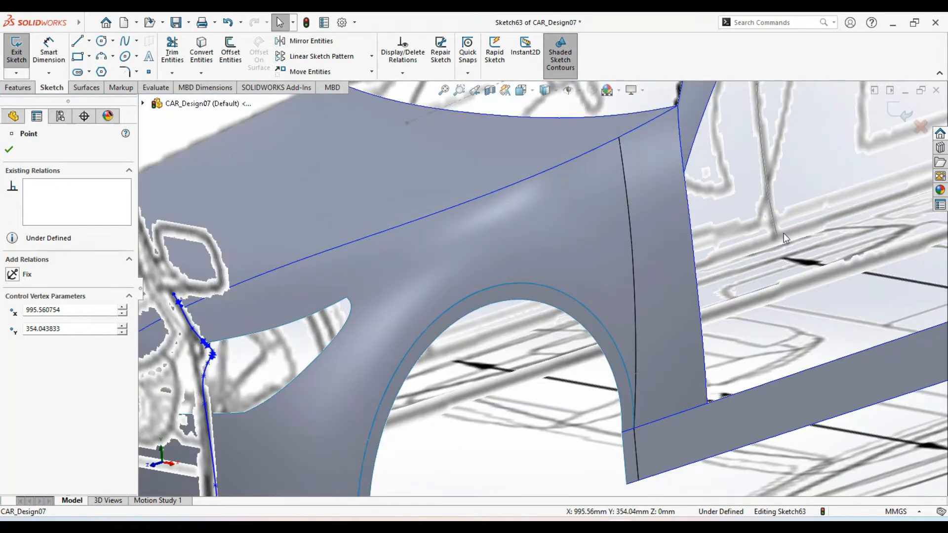
{"action": "scroll", "coordinate": [778, 227], "scroll_direction": "down", "scroll_amount": 4}
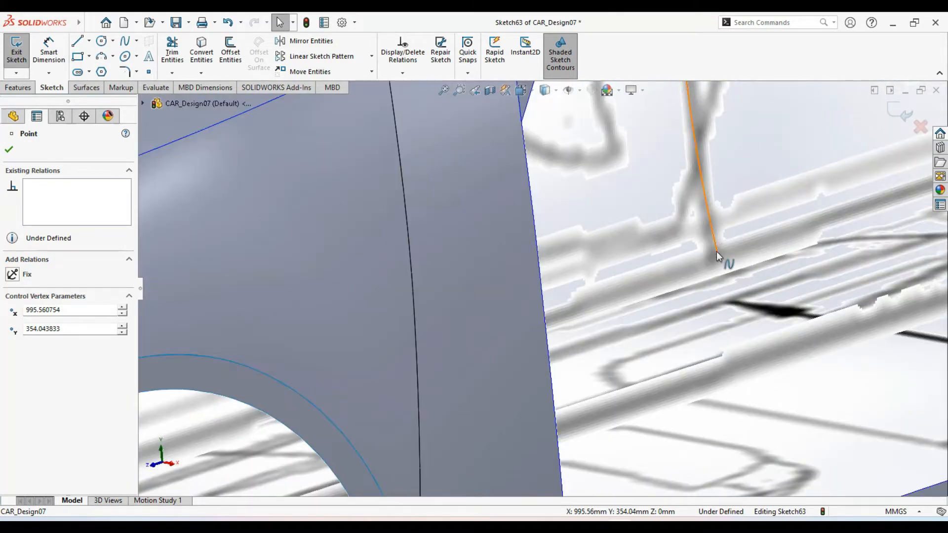
{"action": "left_click", "coordinate": [717, 255]}
{"action": "scroll", "coordinate": [676, 280], "scroll_direction": "up", "scroll_amount": 5}
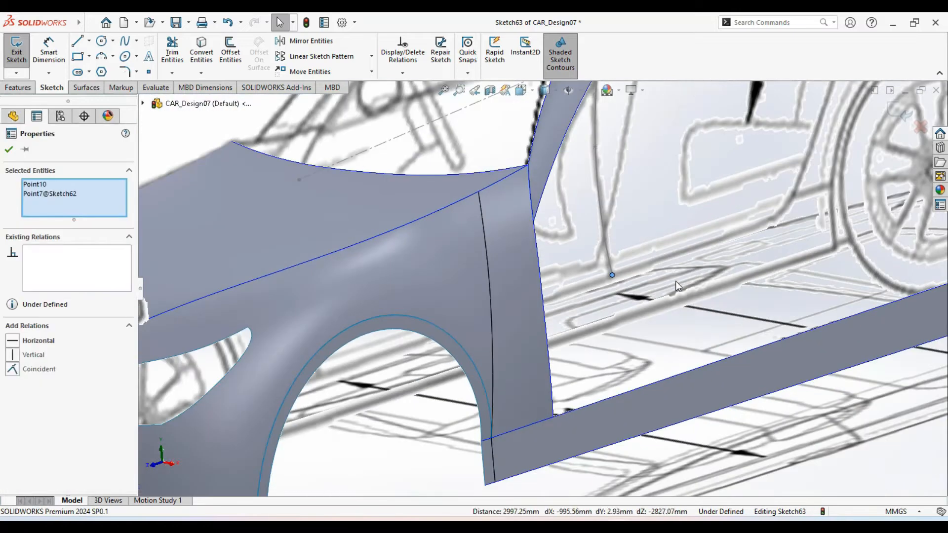
{"action": "scroll", "coordinate": [454, 331], "scroll_direction": "down", "scroll_amount": 1}
{"action": "middle_click_drag", "start_coordinate": [455, 331], "coordinate": [489, 313], "text": "ctrl"}
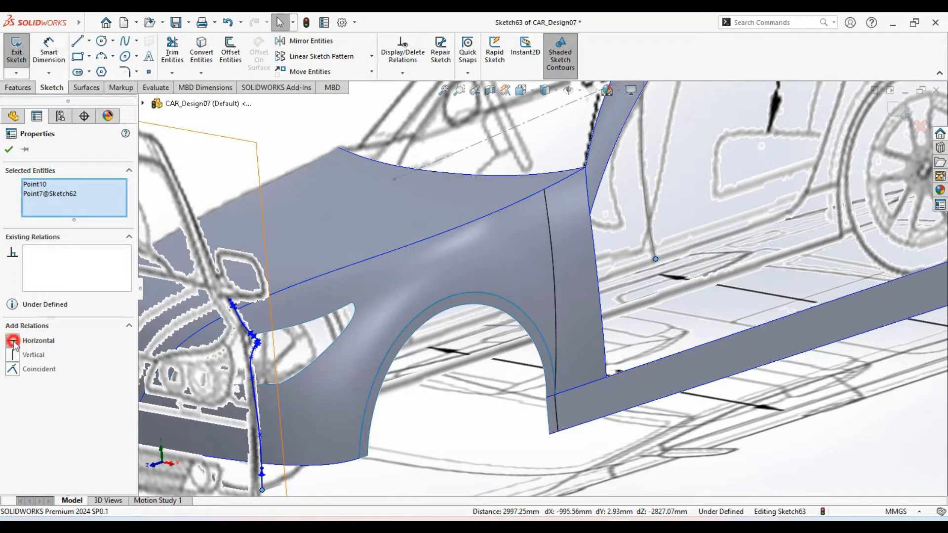
{"action": "left_click", "coordinate": [9, 153]}
- Make the front-view spline's lower endpoint coincident with the upper edge of the sill surface
{"action": "middle_click_drag", "start_coordinate": [278, 471], "coordinate": [272, 428], "text": "ctrl"}
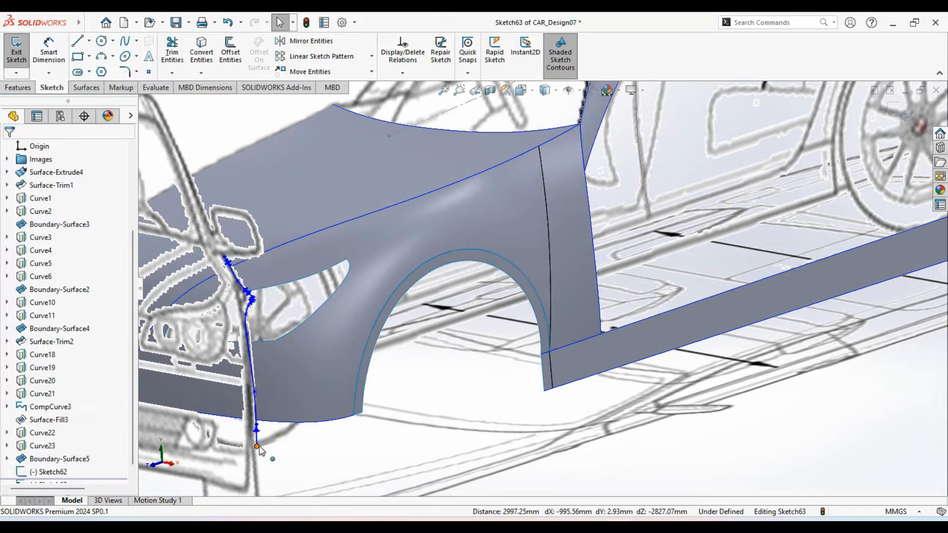
{"action": "left_click", "coordinate": [737, 289]}
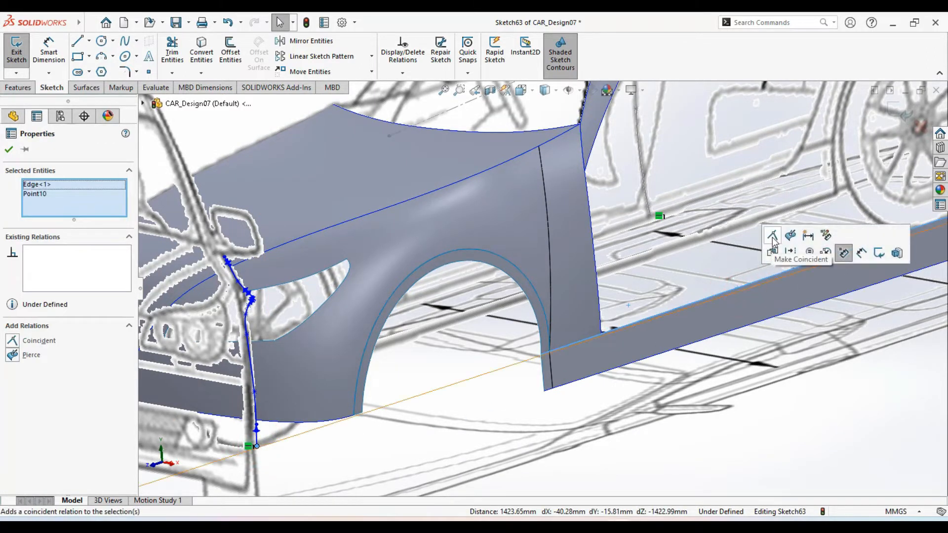
{"action": "left_click", "coordinate": [772, 238]}
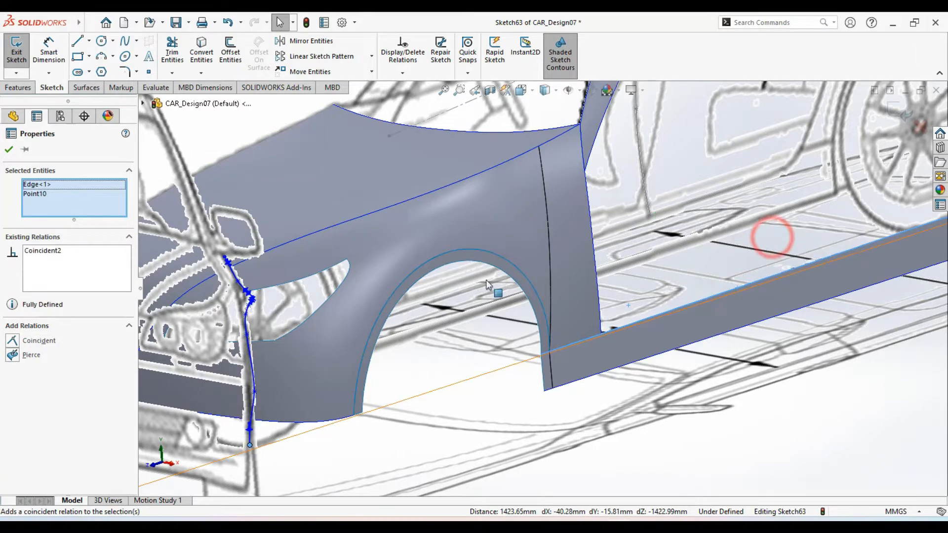
{"action": "left_click", "coordinate": [9, 150]}
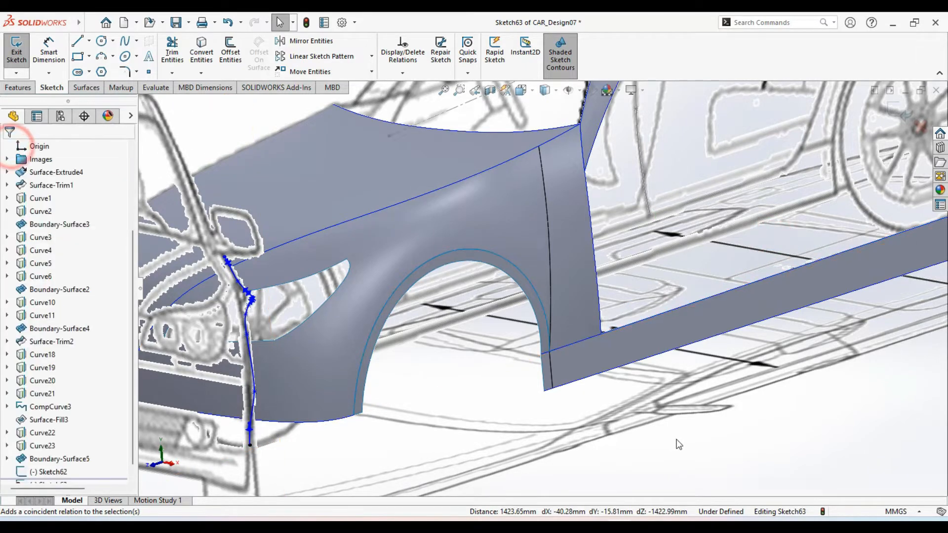
- Move the spline point above the lower endpoint inward along the car's side to about X 987, Y 594 mm
{"action": "key", "text": "ctrl+1"}
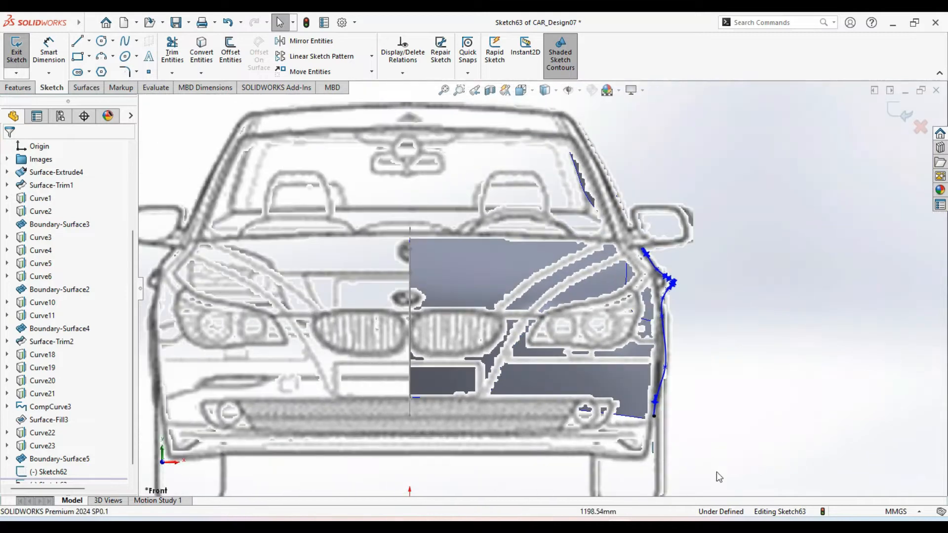
{"action": "scroll", "coordinate": [718, 421], "scroll_direction": "down", "scroll_amount": 5}
{"action": "middle_click_drag", "start_coordinate": [624, 385], "coordinate": [657, 302], "text": "ctrl"}
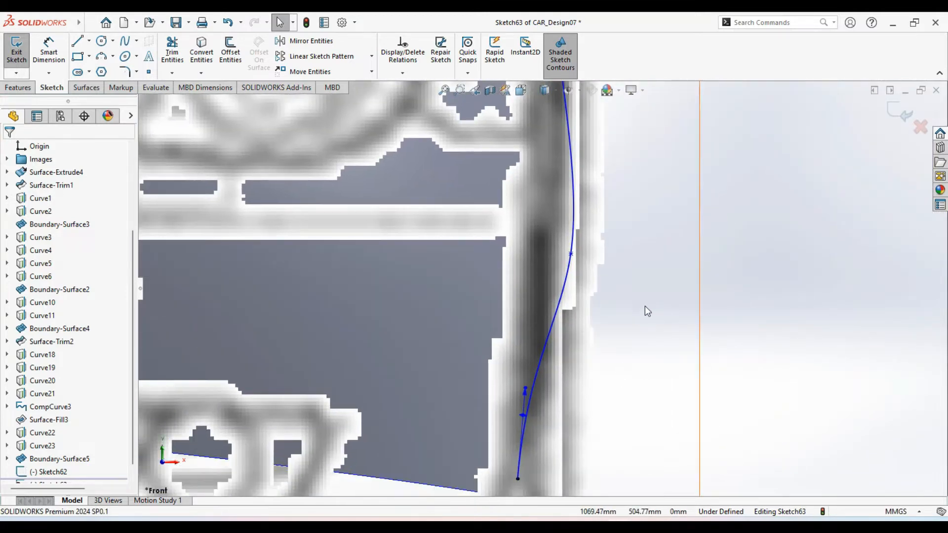
{"action": "scroll", "coordinate": [637, 298], "scroll_direction": "up", "scroll_amount": 1}
{"action": "left_click_drag", "start_coordinate": [567, 259], "coordinate": [544, 217]}
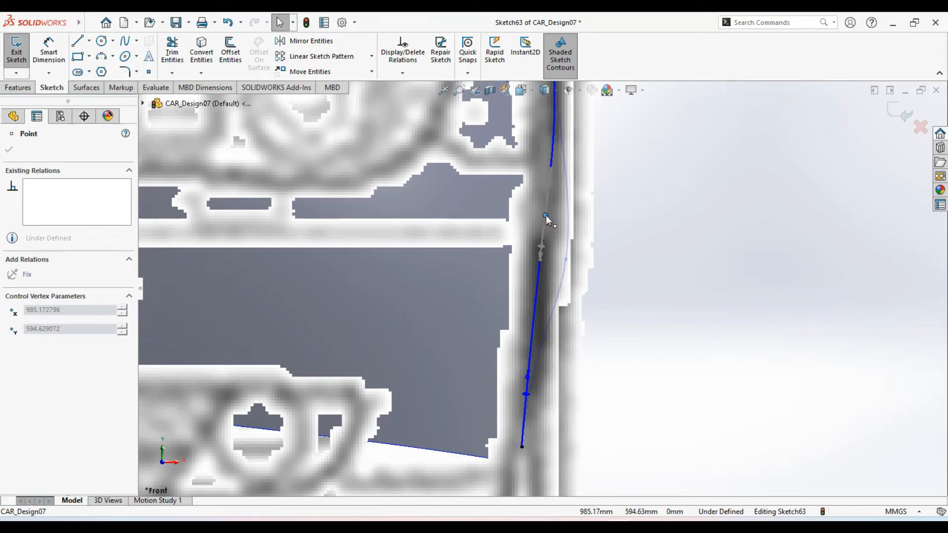
{"action": "left_click", "coordinate": [545, 216]}
{"action": "scroll", "coordinate": [546, 215], "scroll_direction": "down", "scroll_amount": 2}
{"action": "mouse_move", "coordinate": [553, 235]}
{"action": "left_mouse_down"}
{"action": "mouse_move", "coordinate": [562, 239]}
{"action": "mouse_move", "coordinate": [548, 236]}
{"action": "left_mouse_up"}
{"action": "scroll", "coordinate": [564, 299], "scroll_direction": "up", "scroll_amount": 2}
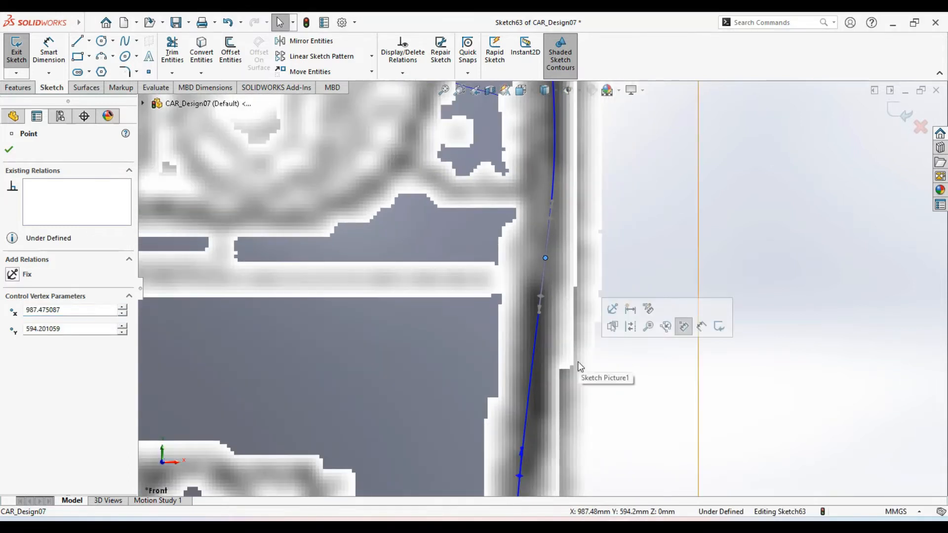
{"action": "scroll", "coordinate": [587, 375], "scroll_direction": "up", "scroll_amount": 2}
{"action": "left_click", "coordinate": [607, 385]}
- Adjust the tangent handle at the eighth spline point to an angle of about -88.8°
{"action": "scroll", "coordinate": [613, 360], "scroll_direction": "up", "scroll_amount": 2}
{"action": "scroll", "coordinate": [587, 323], "scroll_direction": "down", "scroll_amount": 3}
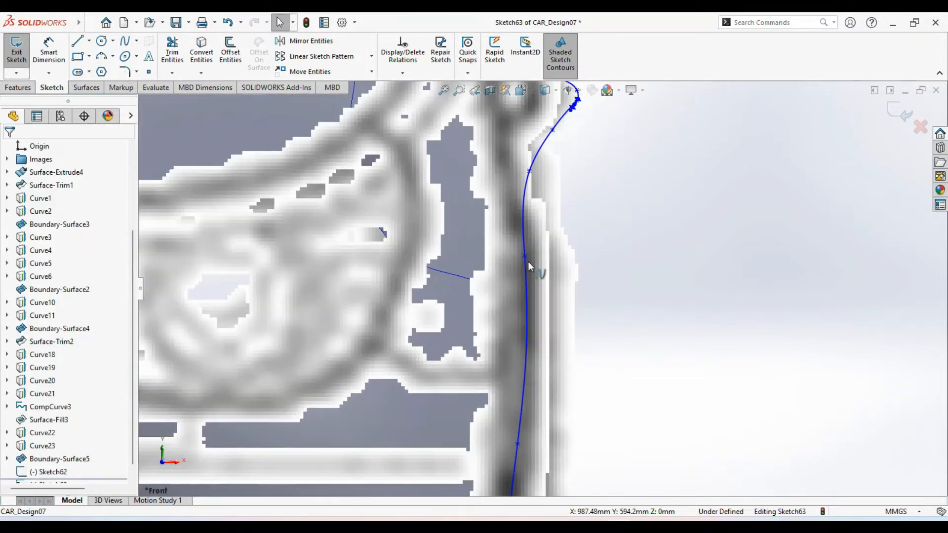
{"action": "left_click", "coordinate": [525, 295]}
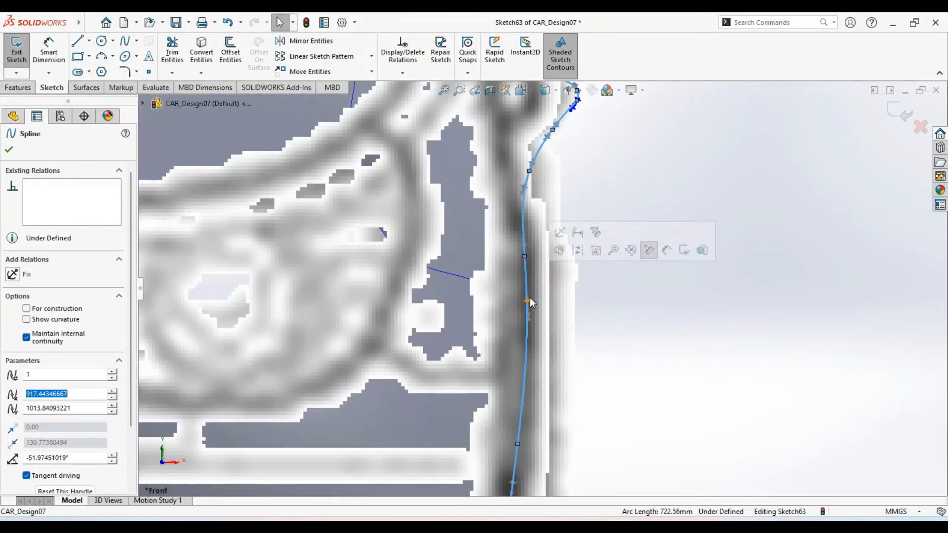
{"action": "left_click", "coordinate": [526, 299]}
{"action": "scroll", "coordinate": [547, 350], "scroll_direction": "up", "scroll_amount": 2}
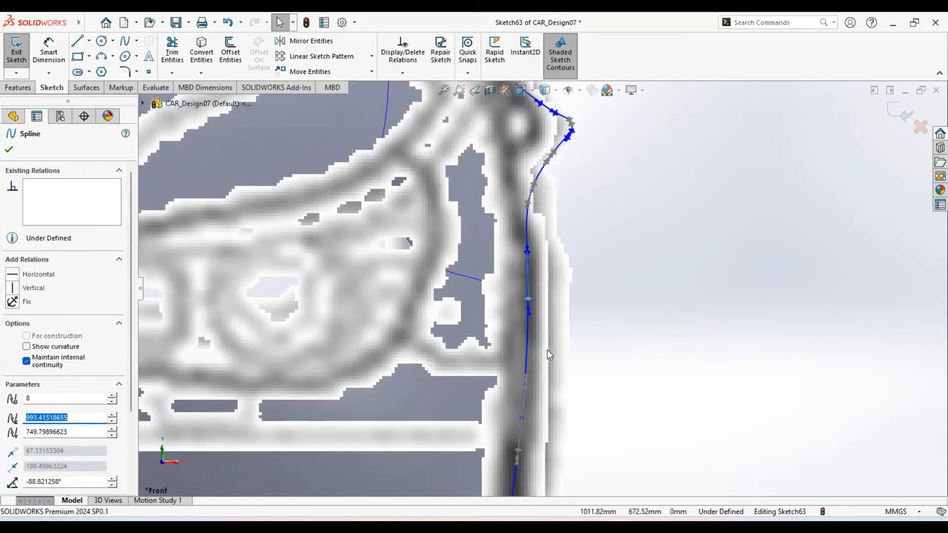
{"action": "scroll", "coordinate": [617, 364], "scroll_direction": "up", "scroll_amount": 3}
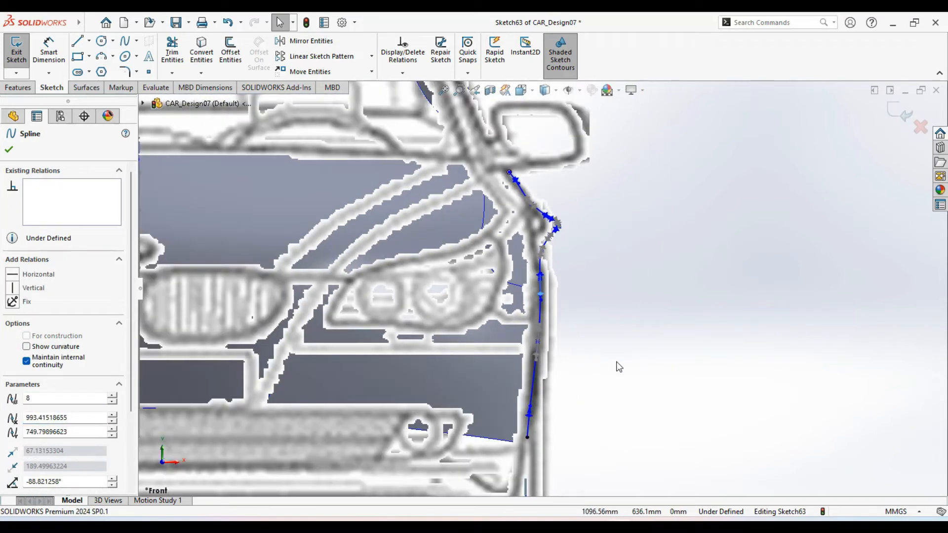
{"action": "middle_click_drag", "start_coordinate": [618, 364], "coordinate": [641, 313], "text": "ctrl"}
{"action": "scroll", "coordinate": [636, 320], "scroll_direction": "up", "scroll_amount": 4}
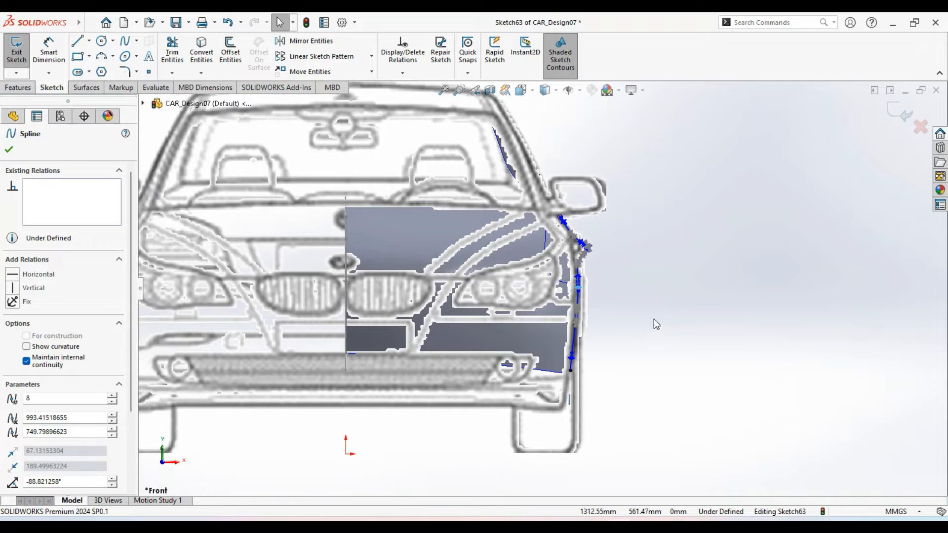
{"action": "left_click", "coordinate": [838, 148]}
- Finish the front-view spline sketch and return to the part
{"action": "scroll", "coordinate": [637, 241], "scroll_direction": "down", "scroll_amount": 3}
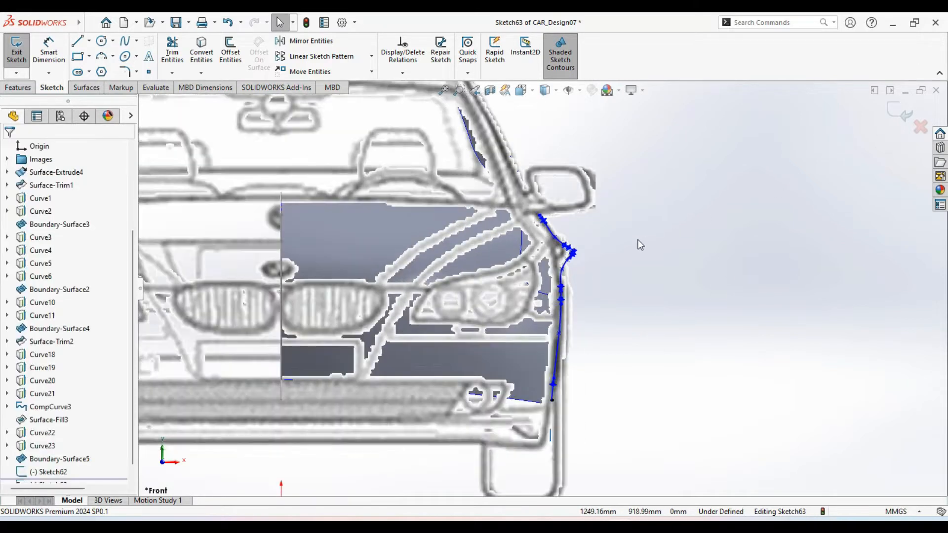
{"action": "scroll", "coordinate": [636, 241], "scroll_direction": "up", "scroll_amount": 3}
{"action": "middle_click_drag", "start_coordinate": [624, 259], "coordinate": [676, 256], "text": "ctrl"}
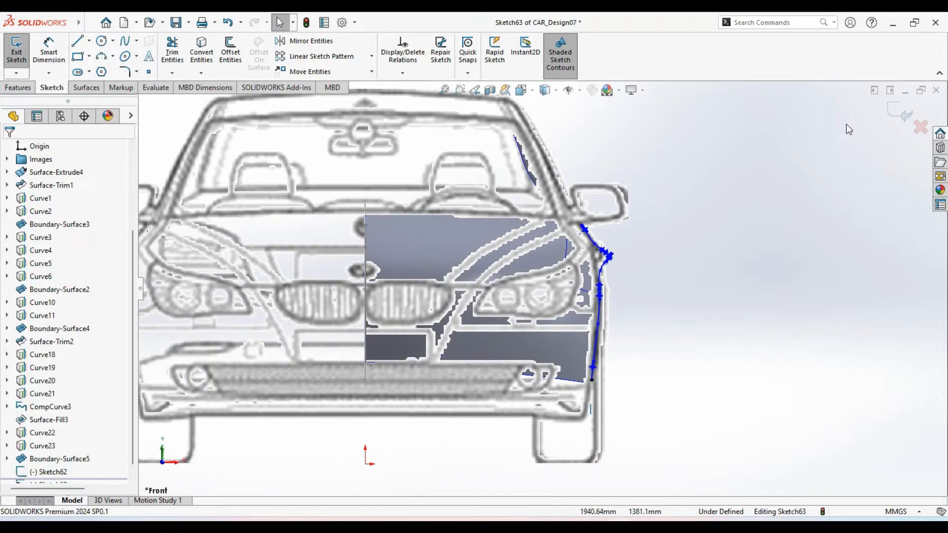
{"action": "left_click", "coordinate": [892, 112]}
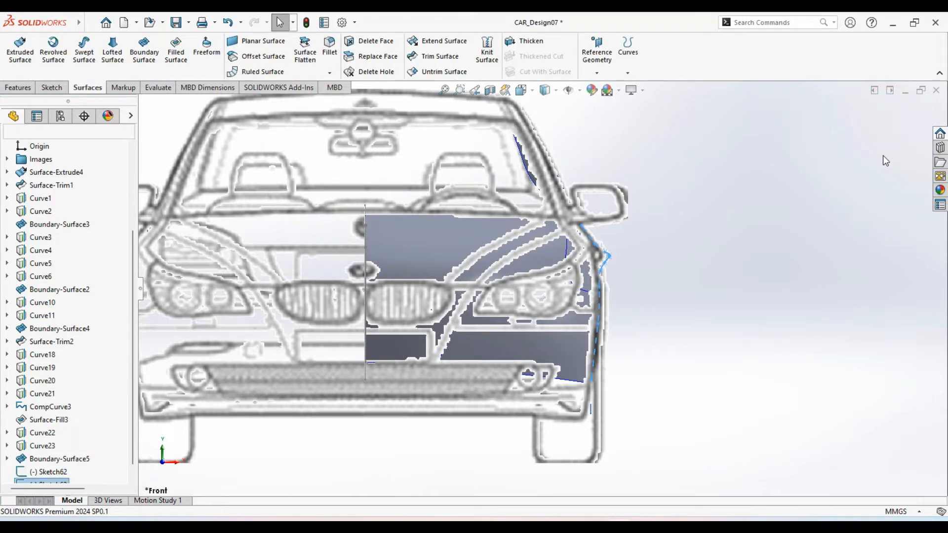
- Examine the finished front-view spline relative to the fender and door opening in an isometric view
{"action": "key", "text": "ctrl+7"}
{"action": "left_click", "coordinate": [670, 389]}
{"action": "scroll", "coordinate": [514, 425], "scroll_direction": "down", "scroll_amount": 3}
{"action": "middle_click_drag", "start_coordinate": [508, 421], "coordinate": [475, 427], "text": "ctrl"}
{"action": "left_click", "coordinate": [523, 437]}
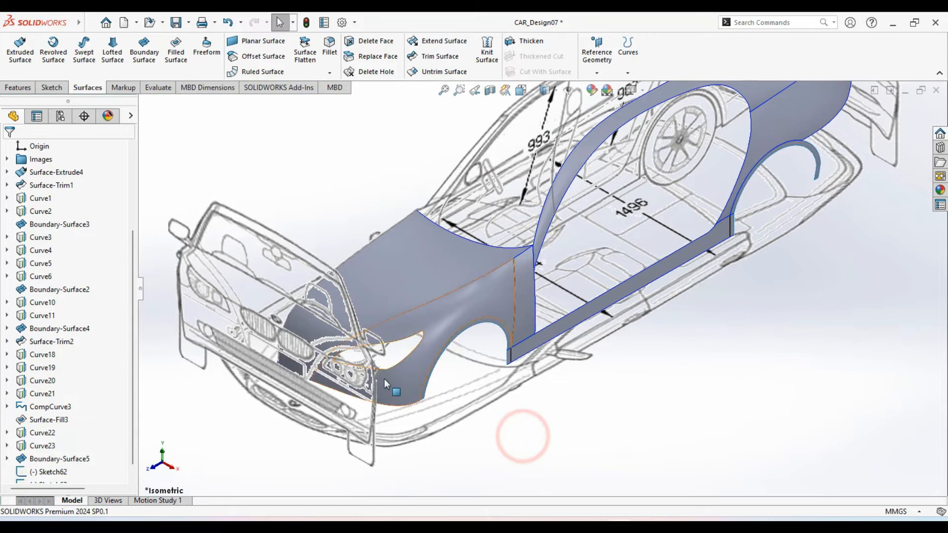
{"action": "scroll", "coordinate": [384, 378], "scroll_direction": "down", "scroll_amount": 5}
{"action": "left_click", "coordinate": [437, 350]}
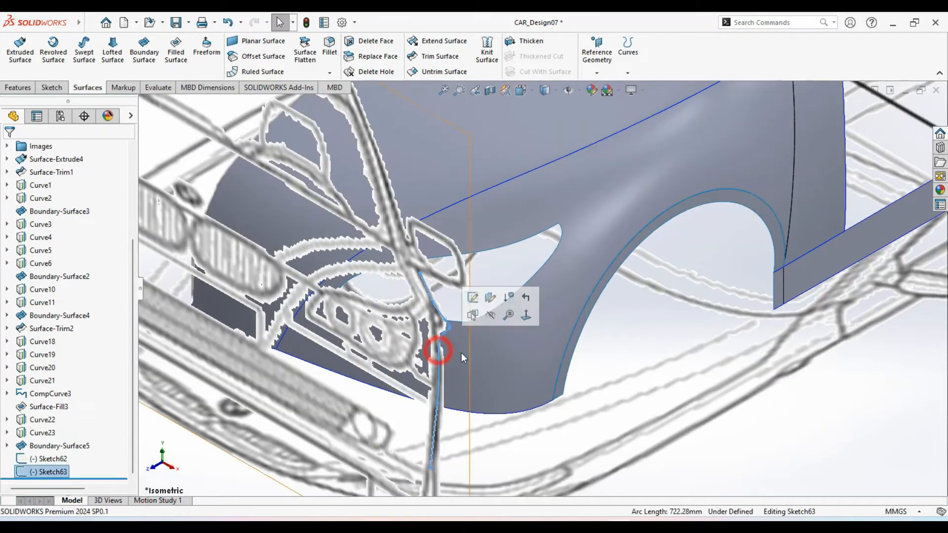
{"action": "scroll", "coordinate": [446, 335], "scroll_direction": "up", "scroll_amount": 3}
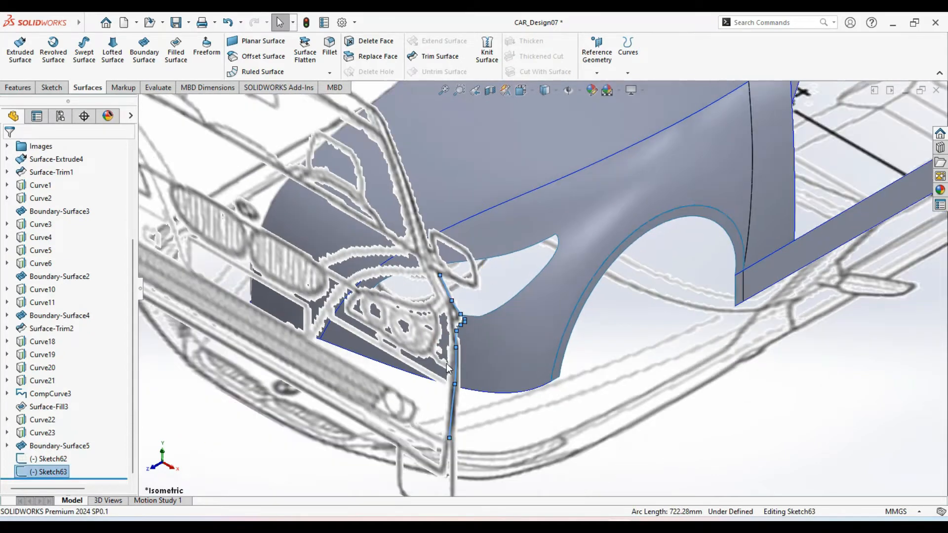
{"action": "left_click", "coordinate": [665, 394]}
{"action": "scroll", "coordinate": [665, 394], "scroll_direction": "up", "scroll_amount": 1}
{"action": "middle_click_drag", "start_coordinate": [664, 395], "coordinate": [509, 443], "text": "ctrl"}
{"action": "scroll", "coordinate": [574, 404], "scroll_direction": "up", "scroll_amount": 2}
{"action": "middle_click_drag", "start_coordinate": [574, 404], "coordinate": [549, 447], "text": "ctrl"}
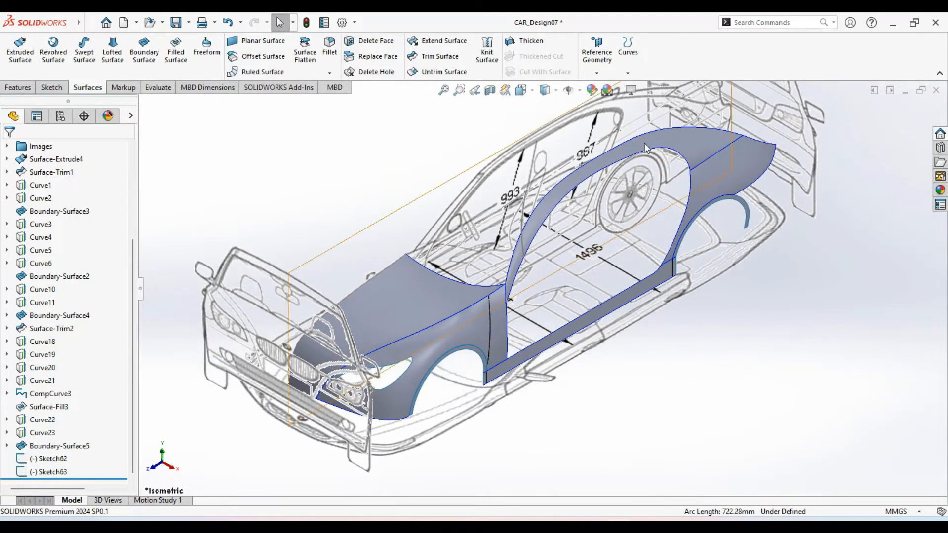
- Create a sketch-on-sketch projected curve from the front-view spline sketch and the side-view door-split sketch
{"action": "left_click", "coordinate": [628, 72]}
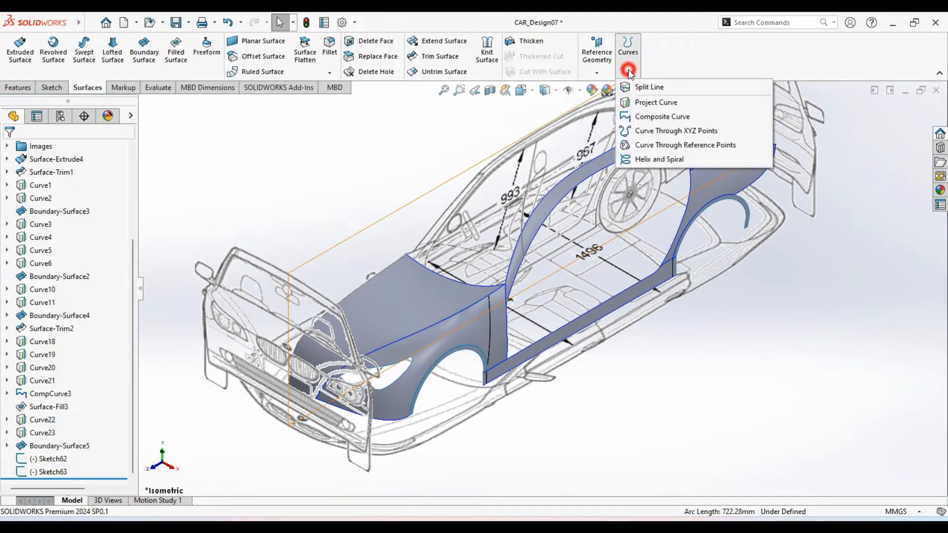
{"action": "left_click", "coordinate": [648, 103]}
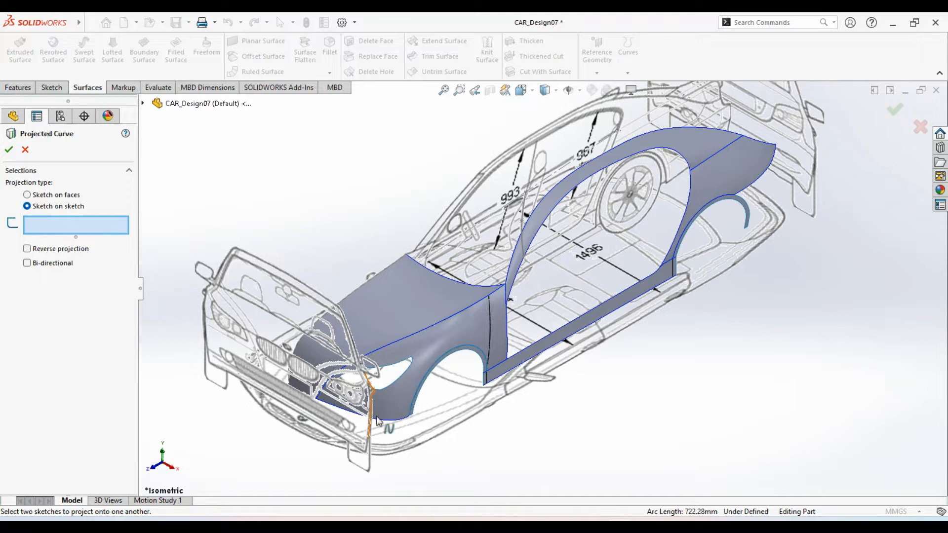
{"action": "left_click", "coordinate": [372, 401]}
{"action": "middle_click_drag", "start_coordinate": [548, 313], "coordinate": [557, 232]}
{"action": "left_click", "coordinate": [556, 240]}
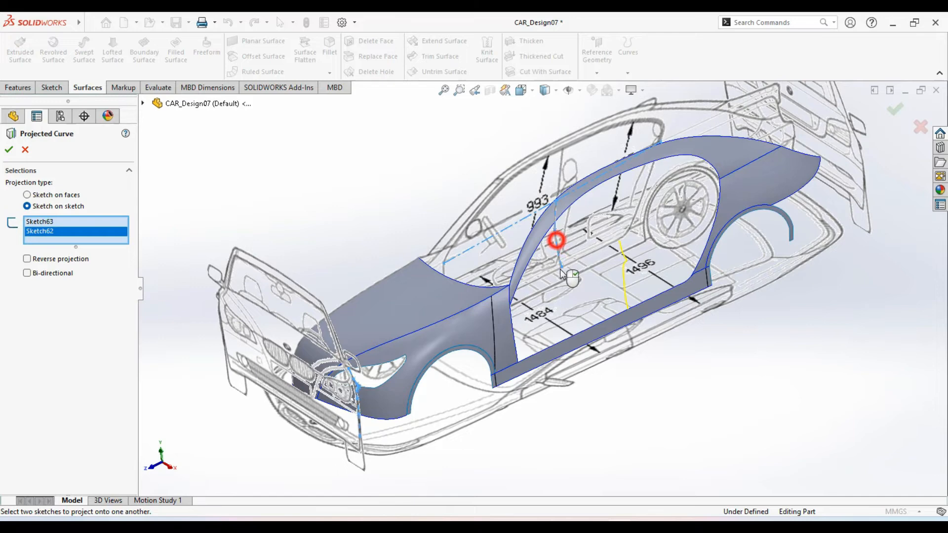
{"action": "scroll", "coordinate": [587, 311], "scroll_direction": "up", "scroll_amount": 6}
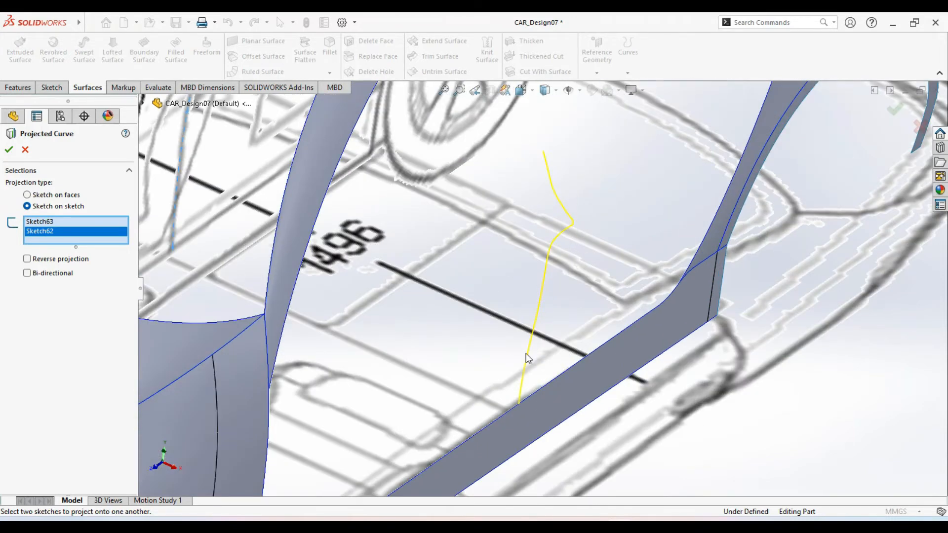
{"action": "left_click", "coordinate": [9, 151]}
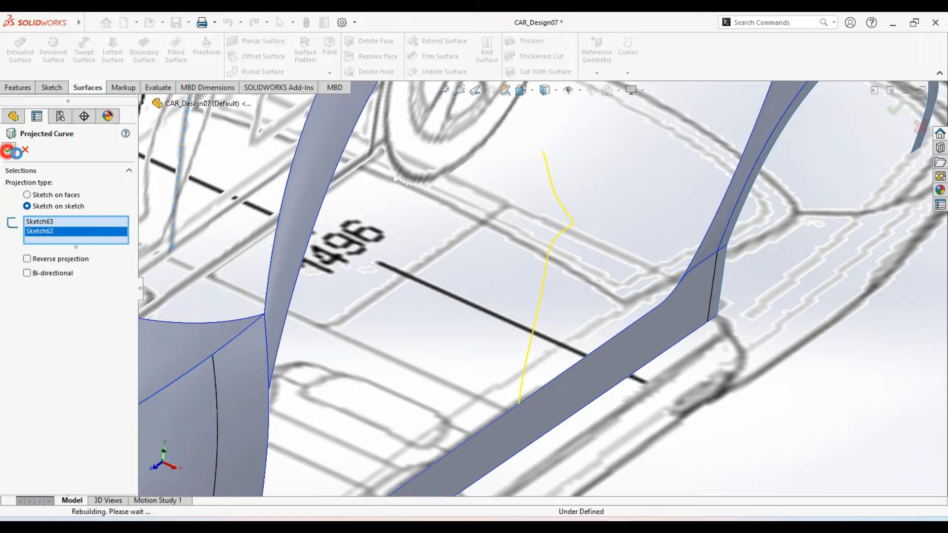
- Inspect where the projected door-split curve's lower end meets the sill edge, and return to the isometric view
{"action": "left_click", "coordinate": [580, 348]}
{"action": "middle_click_drag", "start_coordinate": [581, 348], "coordinate": [550, 339]}
{"action": "scroll", "coordinate": [531, 380], "scroll_direction": "up", "scroll_amount": 5}
{"action": "middle_click_drag", "start_coordinate": [532, 380], "coordinate": [533, 366]}
{"action": "scroll", "coordinate": [543, 295], "scroll_direction": "up", "scroll_amount": 4}
{"action": "middle_click_drag", "start_coordinate": [545, 292], "coordinate": [593, 388]}
{"action": "scroll", "coordinate": [591, 341], "scroll_direction": "down", "scroll_amount": 12}
{"action": "scroll", "coordinate": [533, 123], "scroll_direction": "up", "scroll_amount": 8}
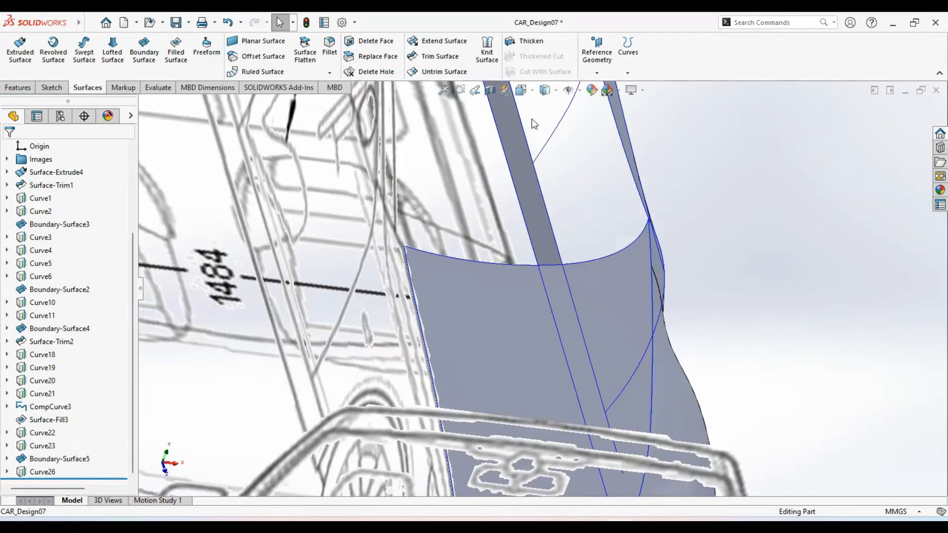
{"action": "scroll", "coordinate": [543, 245], "scroll_direction": "up", "scroll_amount": 4}
{"action": "mouse_move", "coordinate": [486, 340]}
{"action": "middle_mouse_down"}
{"action": "mouse_move", "coordinate": [508, 351]}
{"action": "mouse_move", "coordinate": [501, 360]}
{"action": "middle_mouse_up"}
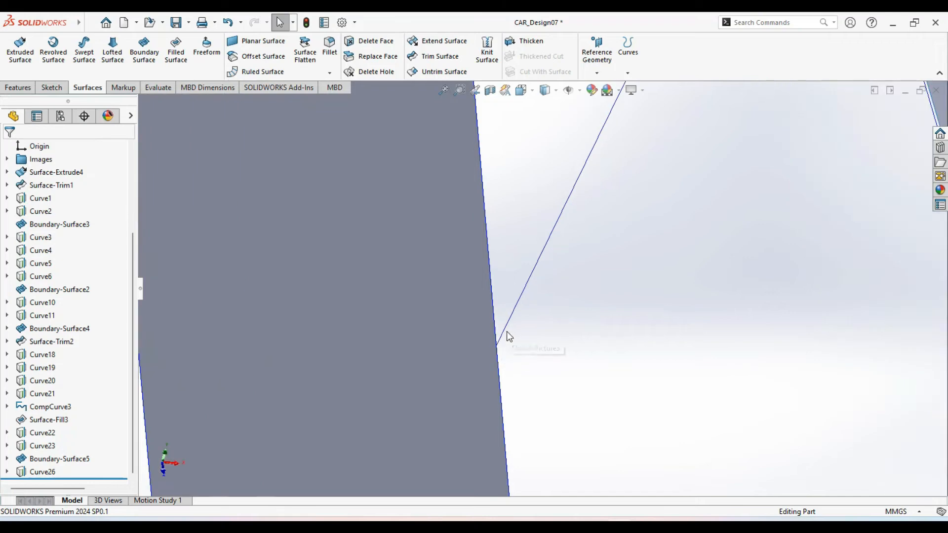
{"action": "key", "text": "ctrl+7"}
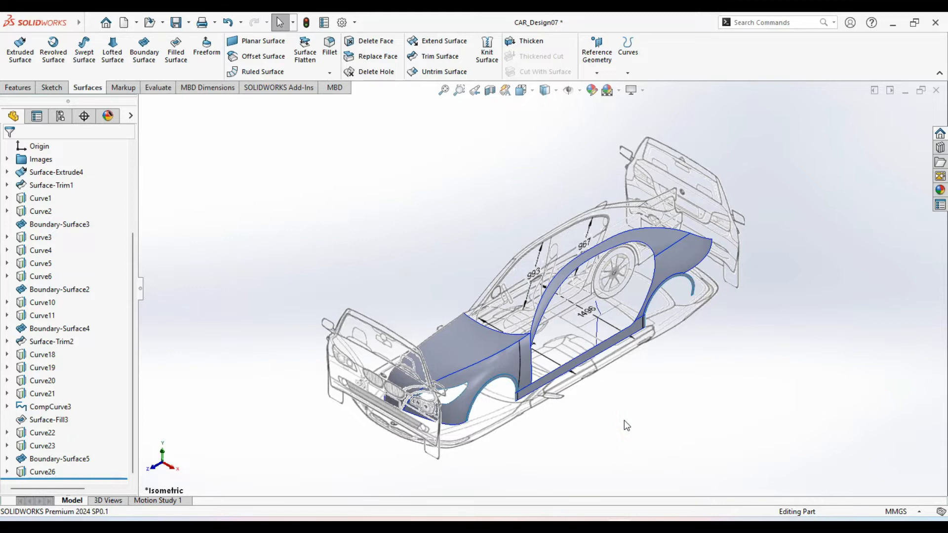
{"action": "middle_click_drag", "start_coordinate": [626, 426], "coordinate": [522, 427], "text": "ctrl"}
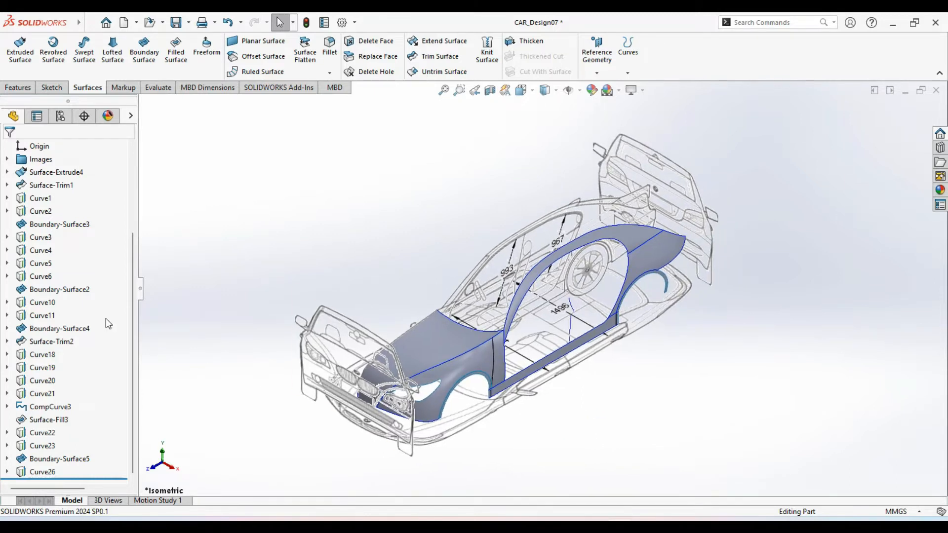
- Sketch a line on the Right Plane from the door opening's front edge near the windshield pillar base to the upper end of the door-split curve
{"action": "left_click_drag", "start_coordinate": [132, 329], "coordinate": [144, 248]}
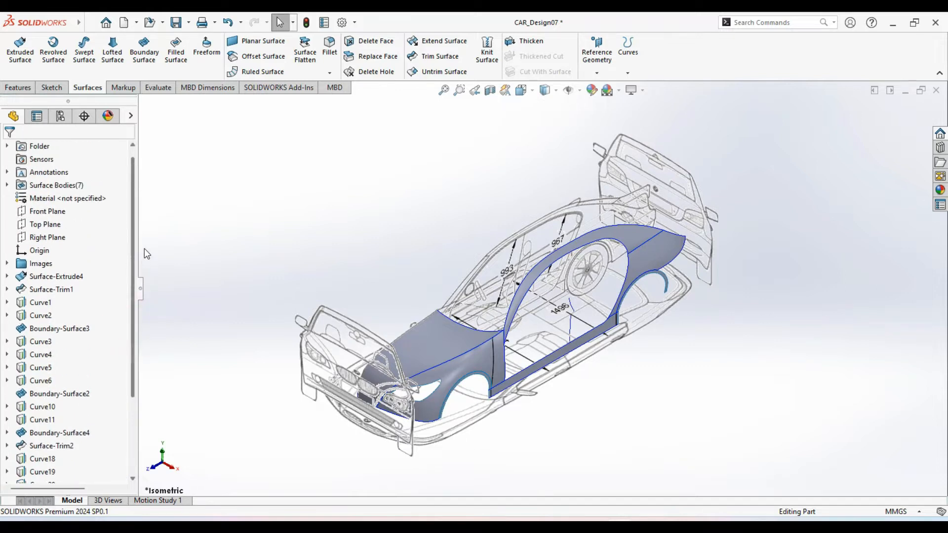
{"action": "left_click", "coordinate": [33, 239]}
{"action": "left_click", "coordinate": [29, 218]}
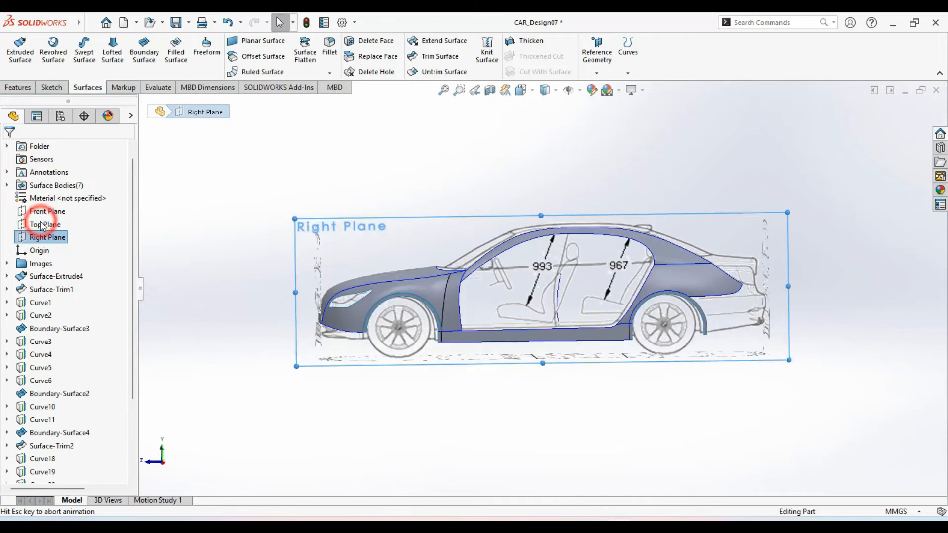
{"action": "scroll", "coordinate": [502, 291], "scroll_direction": "down", "scroll_amount": 5}
{"action": "middle_click_drag", "start_coordinate": [503, 291], "coordinate": [477, 288], "text": "ctrl"}
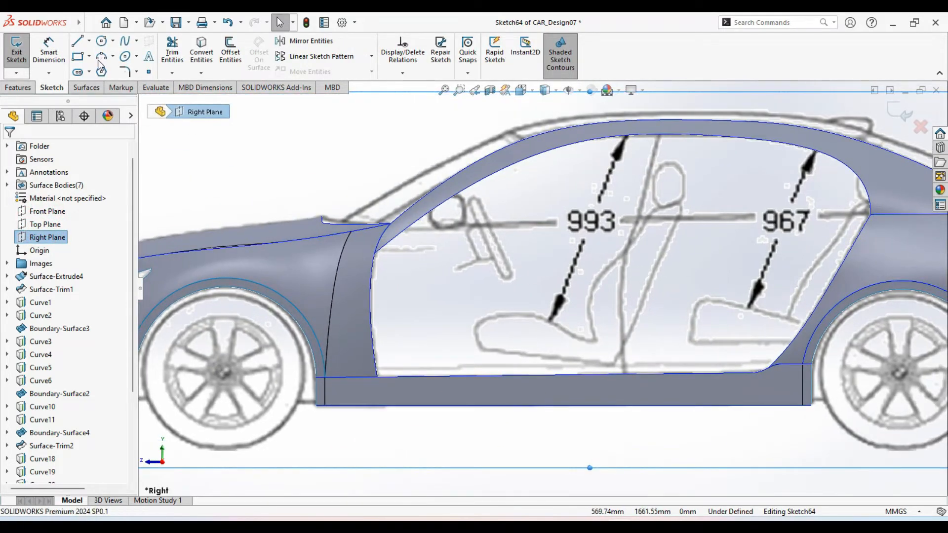
{"action": "left_click", "coordinate": [77, 42]}
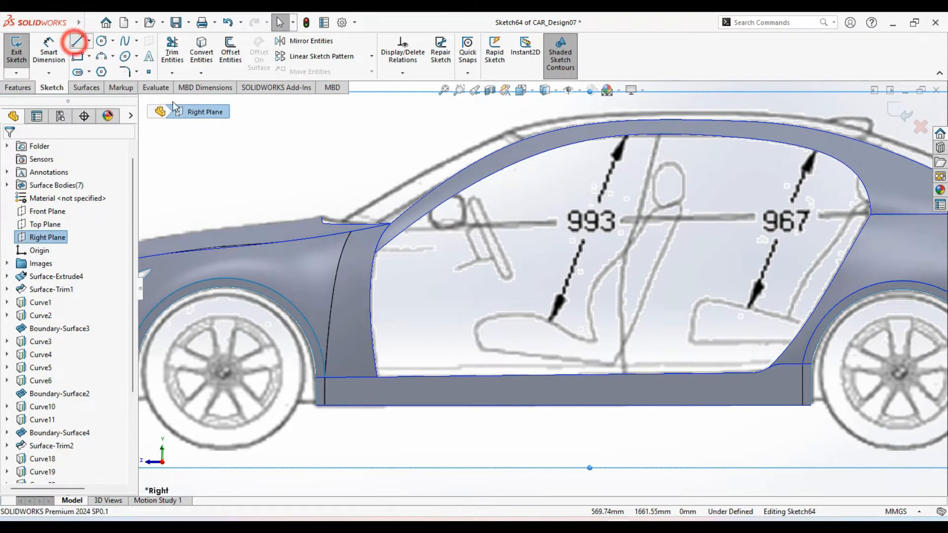
{"action": "left_click", "coordinate": [376, 253]}
{"action": "left_click", "coordinate": [563, 240]}
{"action": "left_click", "coordinate": [621, 230]}
{"action": "right_click", "coordinate": [603, 253]}
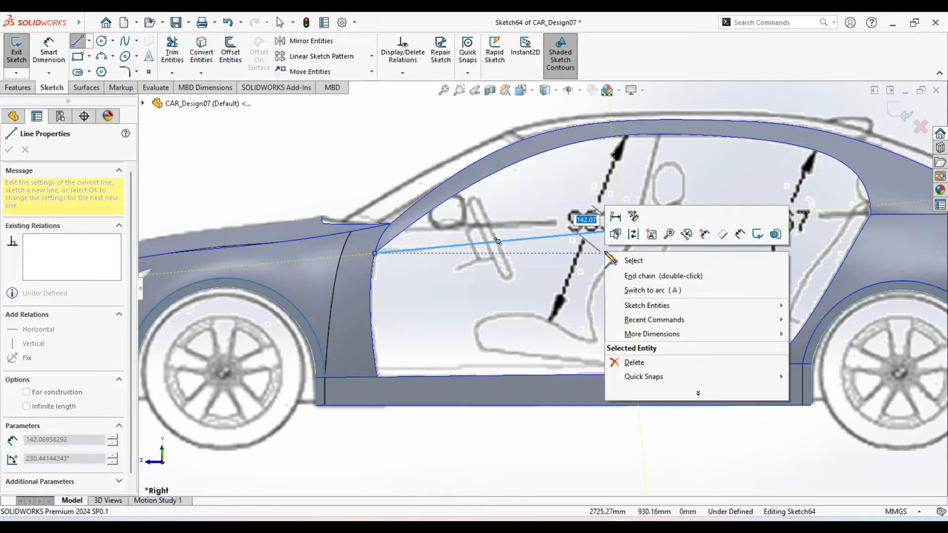
{"action": "left_click", "coordinate": [626, 261]}
- Make the side-view line's rear endpoint coincident with the projected door-split curve
{"action": "scroll", "coordinate": [560, 288], "scroll_direction": "down", "scroll_amount": 2}
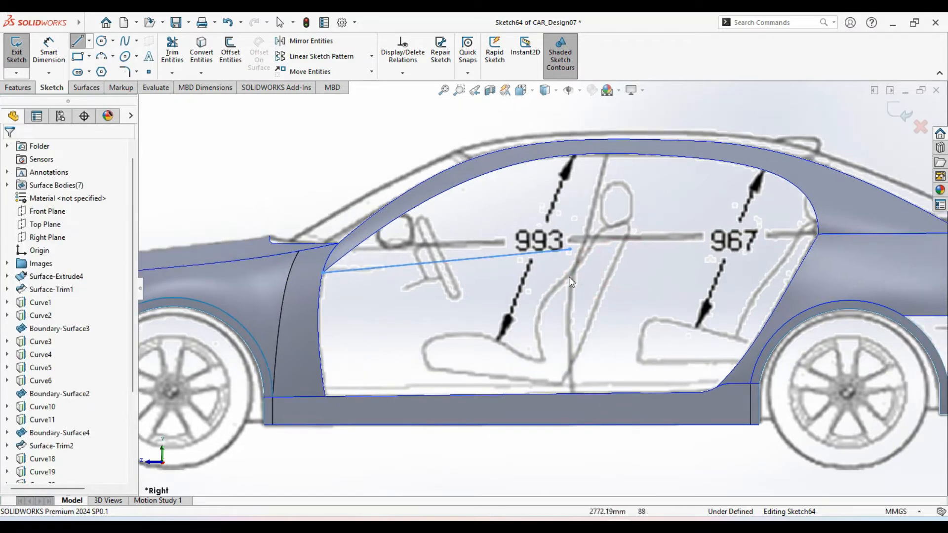
{"action": "left_click", "coordinate": [576, 264]}
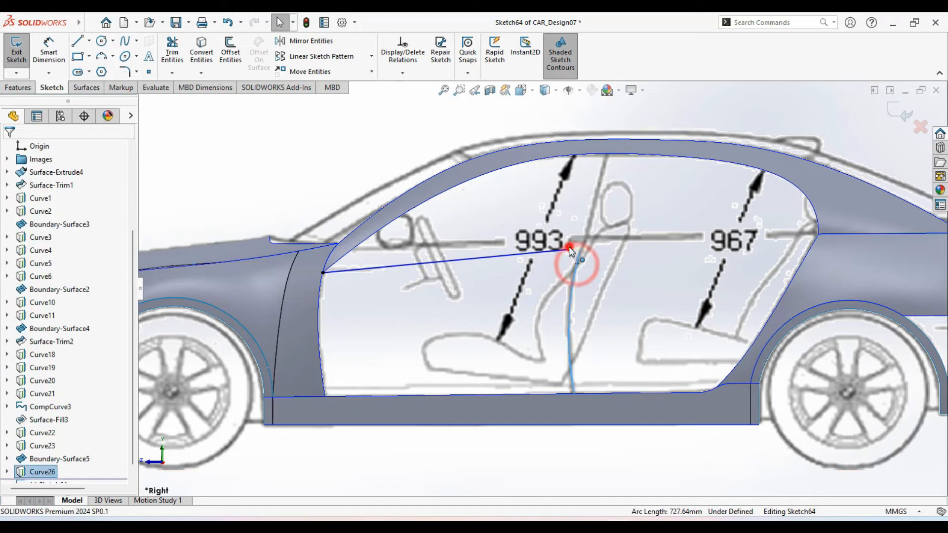
{"action": "left_click", "coordinate": [569, 248], "text": "ctrl"}
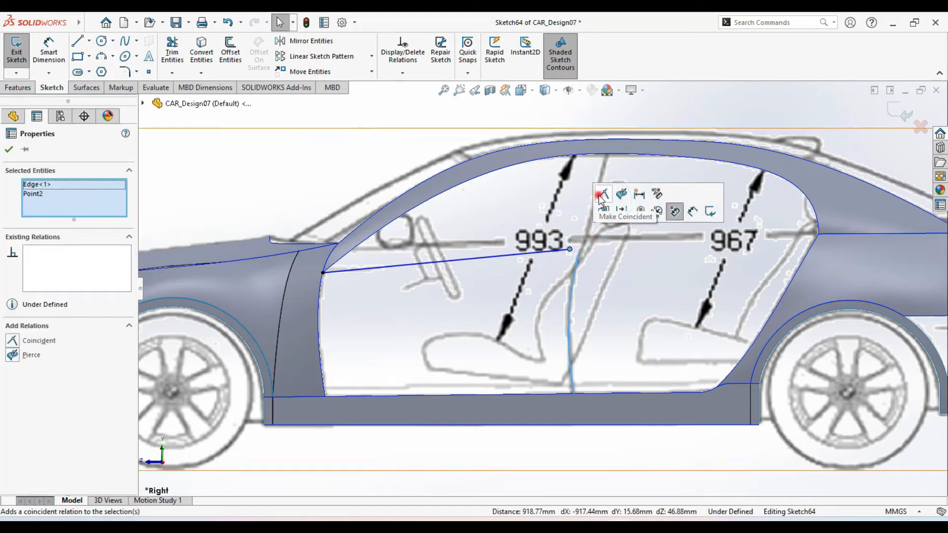
{"action": "left_click", "coordinate": [602, 198]}
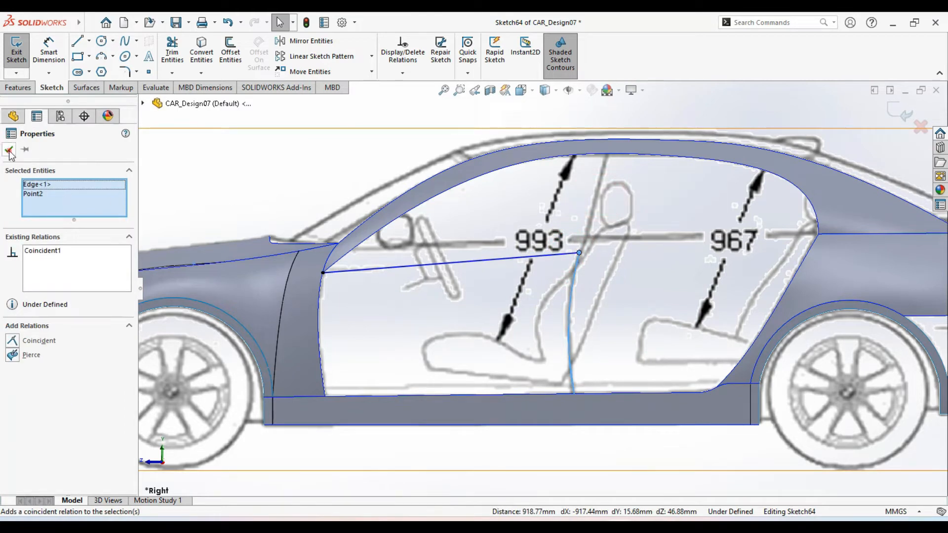
{"action": "left_click", "coordinate": [9, 150]}
{"action": "left_click", "coordinate": [579, 253]}
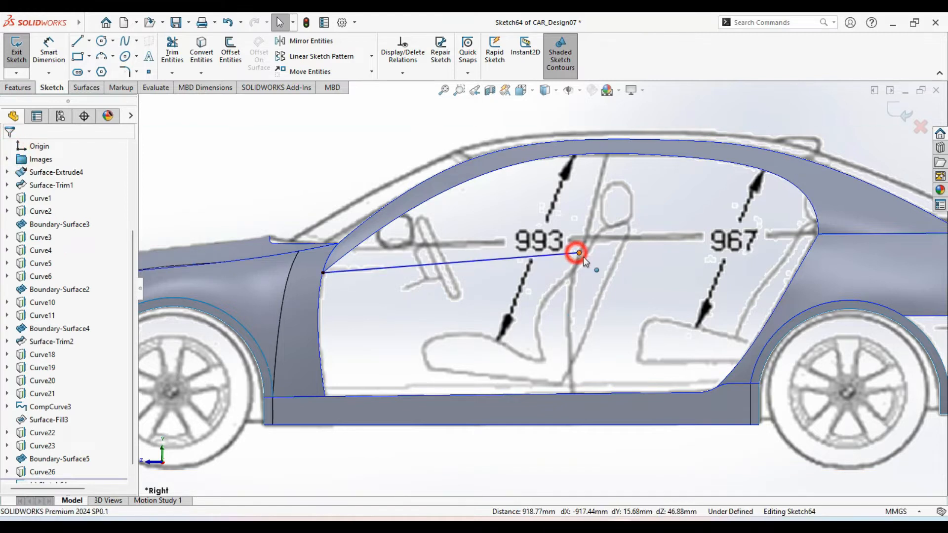
{"action": "mouse_move", "coordinate": [579, 252]}
{"action": "left_mouse_down"}
{"action": "mouse_move", "coordinate": [574, 269]}
{"action": "mouse_move", "coordinate": [582, 244]}
{"action": "mouse_move", "coordinate": [579, 253]}
{"action": "left_mouse_up"}
{"action": "left_click", "coordinate": [586, 250]}
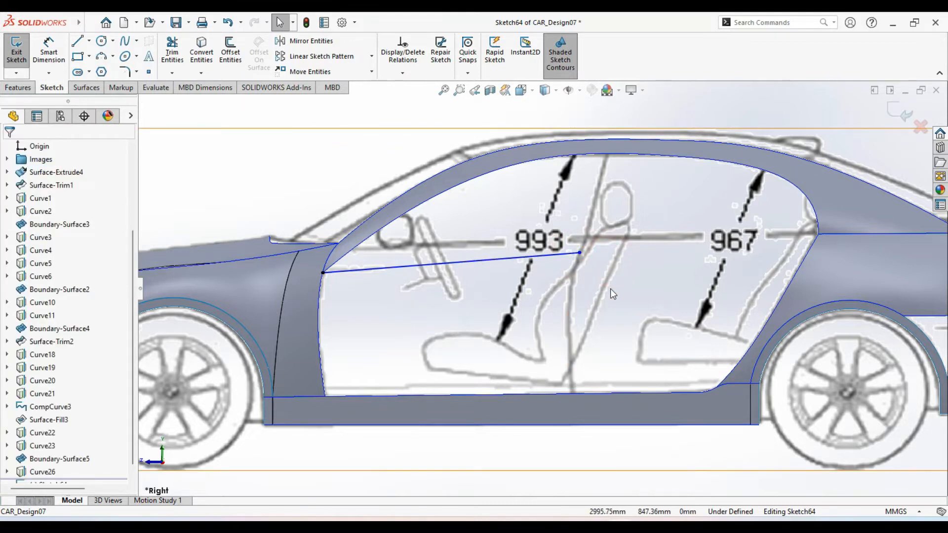
- Finish the side-view line sketch and turn the whole model to an angled 3D view
{"action": "scroll", "coordinate": [562, 296], "scroll_direction": "up", "scroll_amount": 1}
{"action": "middle_click_drag", "start_coordinate": [563, 298], "coordinate": [535, 287], "text": "ctrl"}
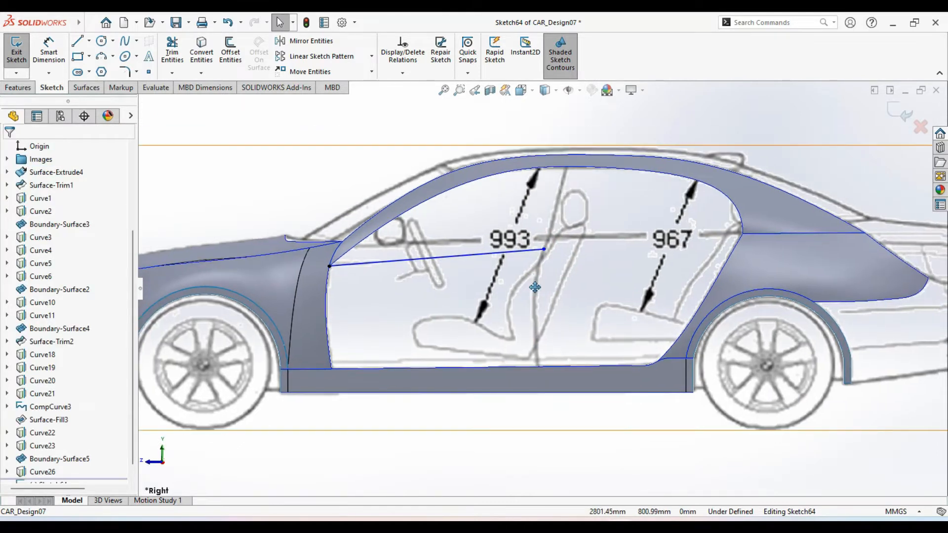
{"action": "left_click", "coordinate": [902, 111]}
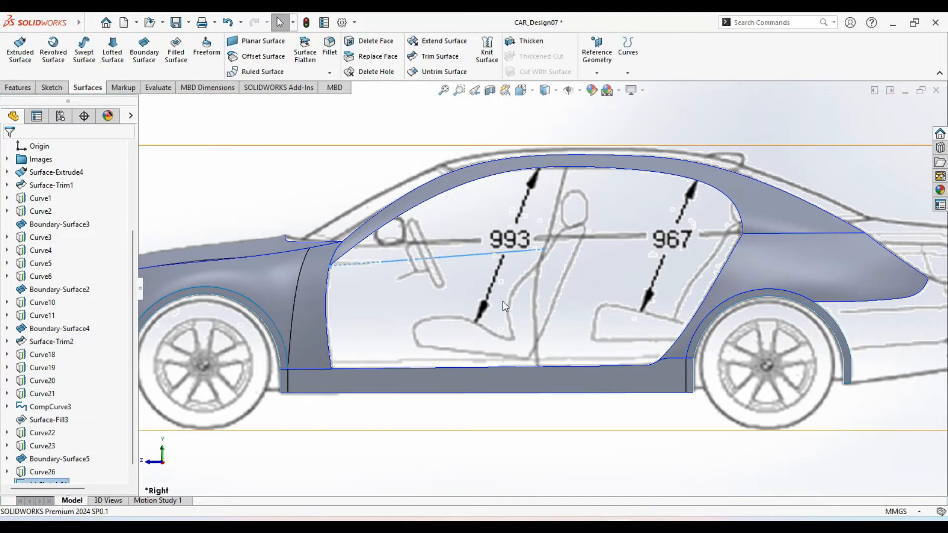
{"action": "key", "text": "f"}
{"action": "left_click", "coordinate": [364, 202]}
{"action": "mouse_move", "coordinate": [433, 274]}
{"action": "middle_mouse_down"}
{"action": "mouse_move", "coordinate": [457, 265]}
{"action": "mouse_move", "coordinate": [488, 321]}
{"action": "middle_mouse_up"}
{"action": "left_click", "coordinate": [388, 231]}
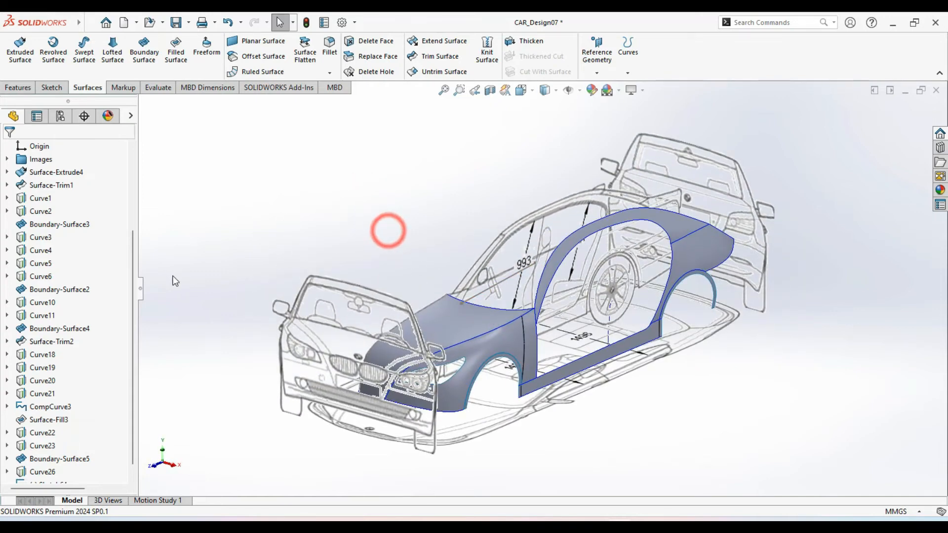
- Sketch a near-vertical line about 1103 mm long on the Top Plane, just outside the body side along the front door
{"action": "scroll", "coordinate": [126, 276], "scroll_direction": "up", "scroll_amount": 3}
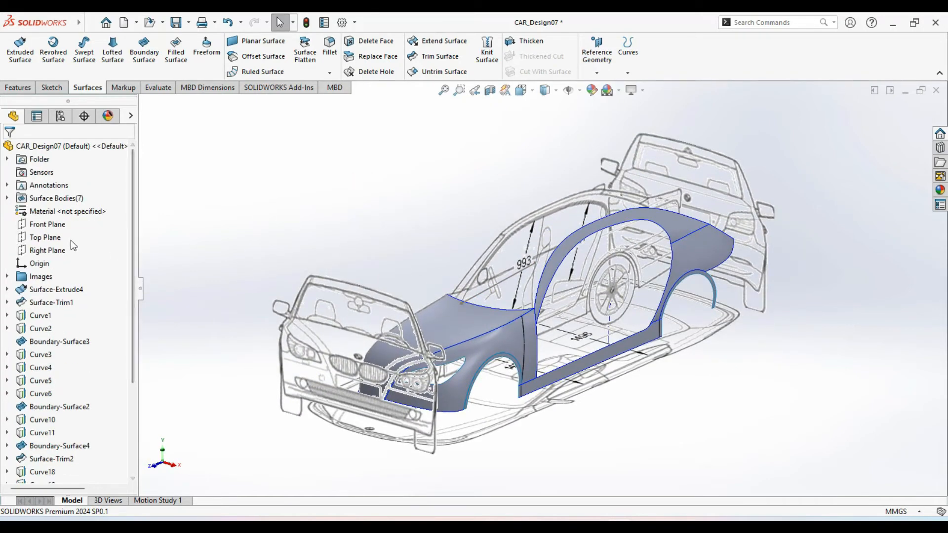
{"action": "left_click", "coordinate": [39, 239]}
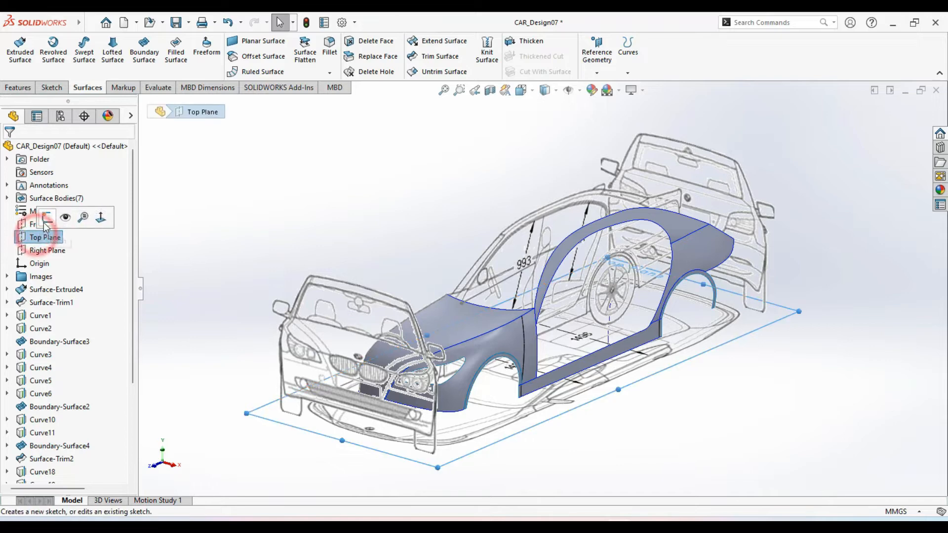
{"action": "left_click", "coordinate": [42, 223]}
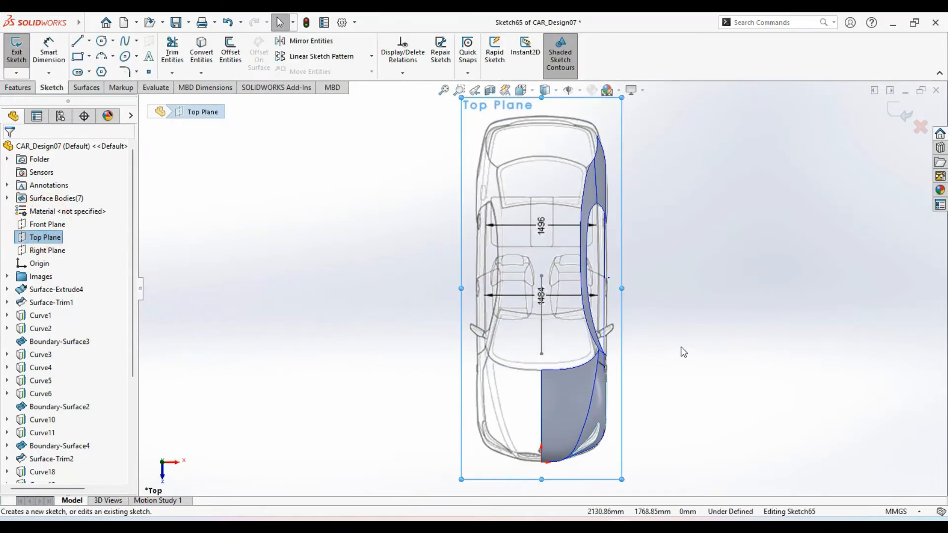
{"action": "scroll", "coordinate": [612, 304], "scroll_direction": "down", "scroll_amount": 3}
{"action": "scroll", "coordinate": [613, 309], "scroll_direction": "down", "scroll_amount": 2}
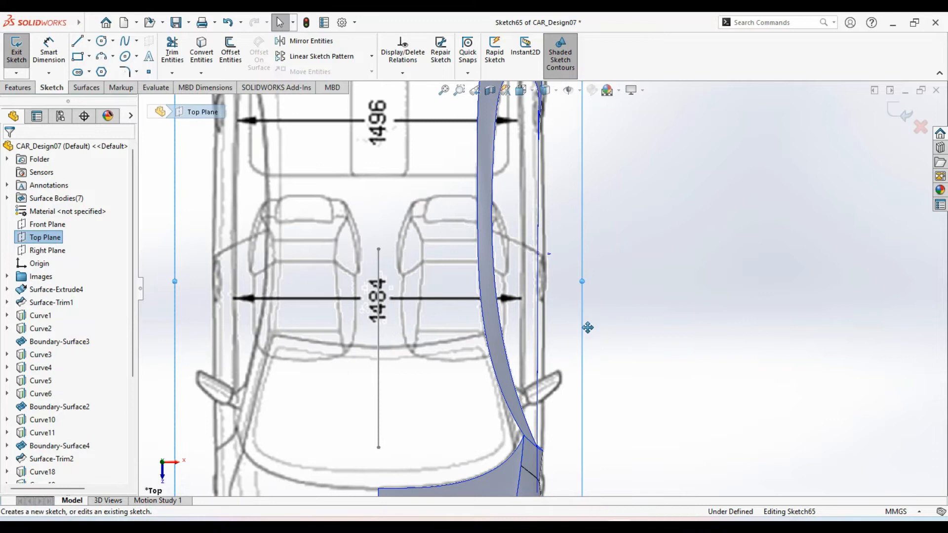
{"action": "middle_click_drag", "start_coordinate": [587, 328], "coordinate": [581, 323], "text": "ctrl"}
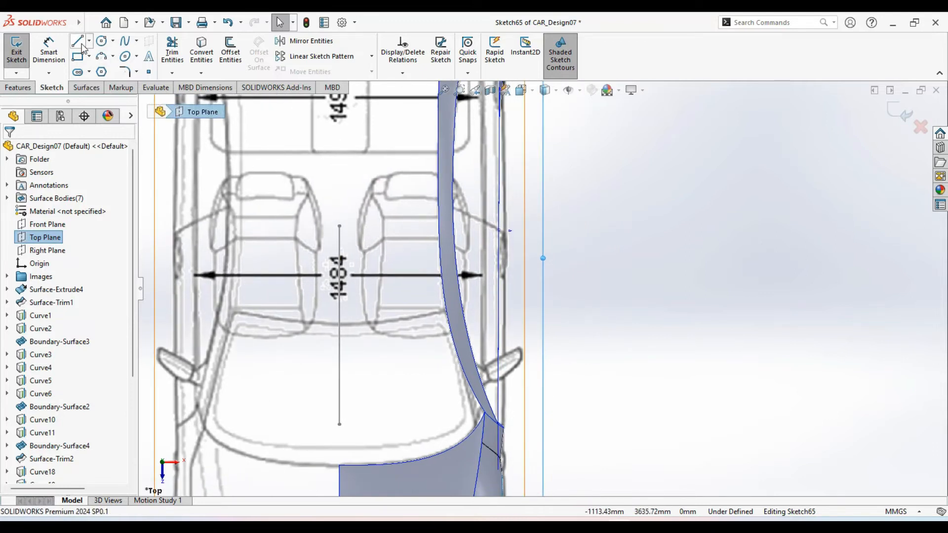
{"action": "left_click", "coordinate": [77, 42]}
{"action": "middle_click_drag", "start_coordinate": [506, 435], "coordinate": [499, 433]}
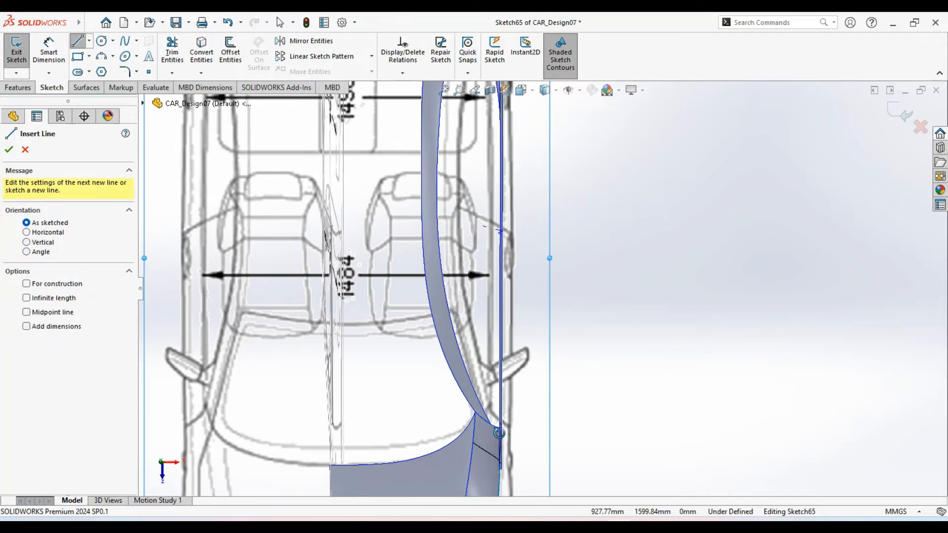
{"action": "key", "text": "ctrl+5"}
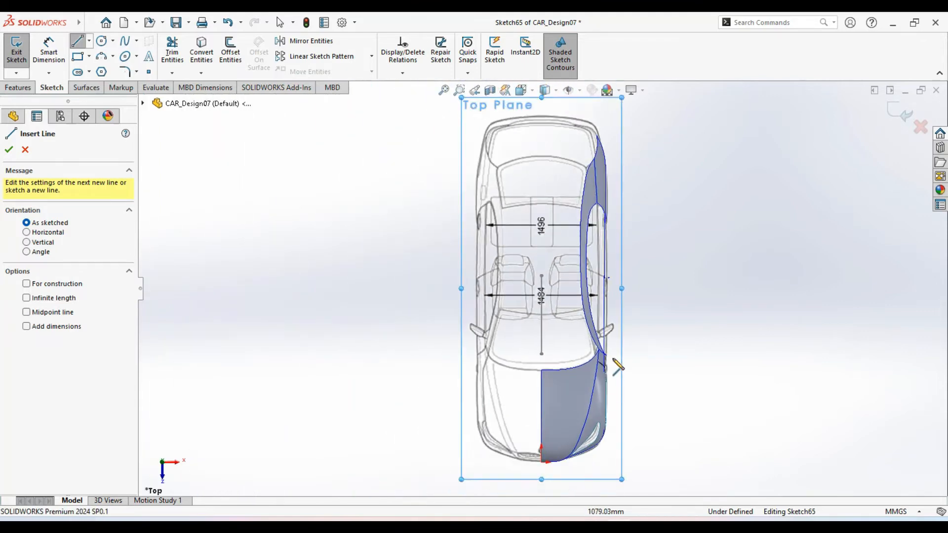
{"action": "middle_click_drag", "start_coordinate": [547, 386], "coordinate": [536, 412], "text": "ctrl"}
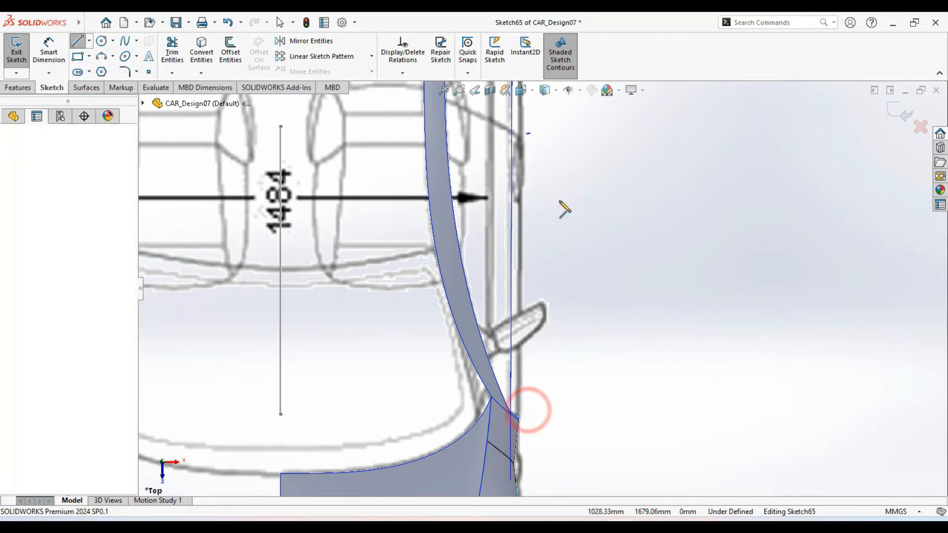
{"action": "left_click", "coordinate": [528, 409]}
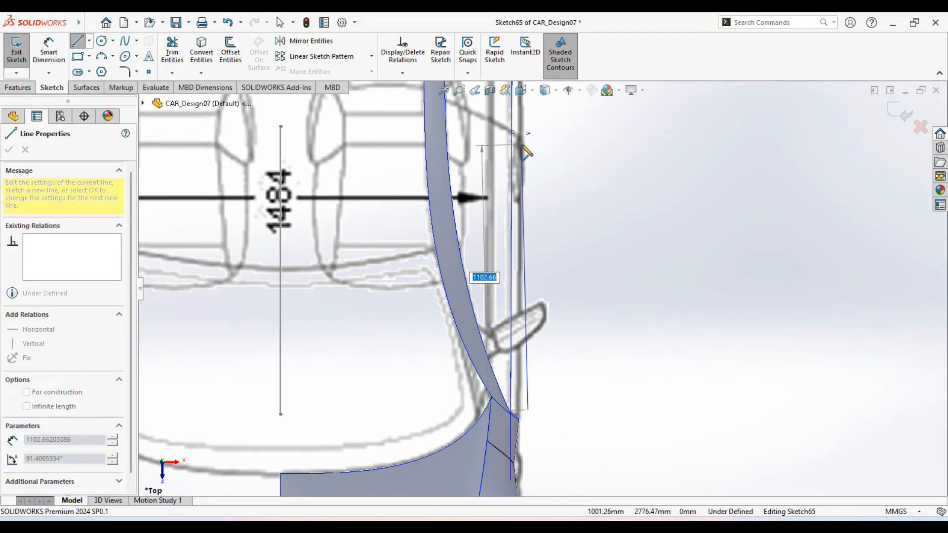
{"action": "left_click", "coordinate": [521, 146]}
{"action": "scroll", "coordinate": [533, 151], "scroll_direction": "up", "scroll_amount": 1}
{"action": "right_click", "coordinate": [543, 199]}
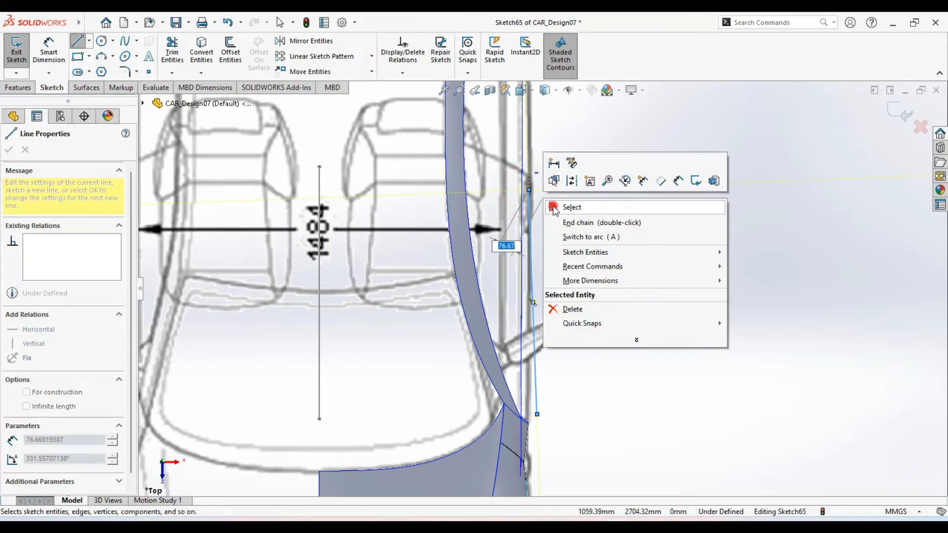
{"action": "left_click", "coordinate": [554, 207]}
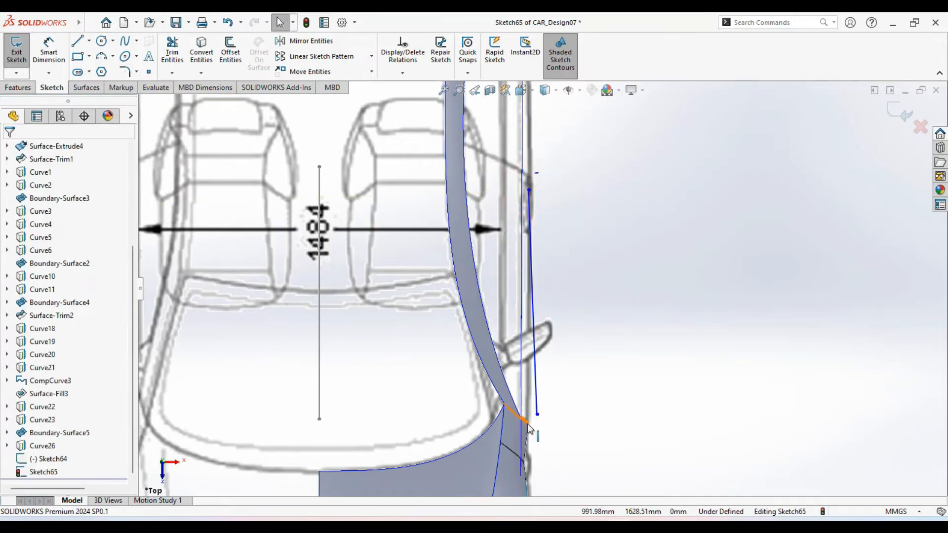
- Make the top-view line's front endpoint coincident with the curved edge of the door opening's upper frame
{"action": "scroll", "coordinate": [528, 426], "scroll_direction": "down", "scroll_amount": 2}
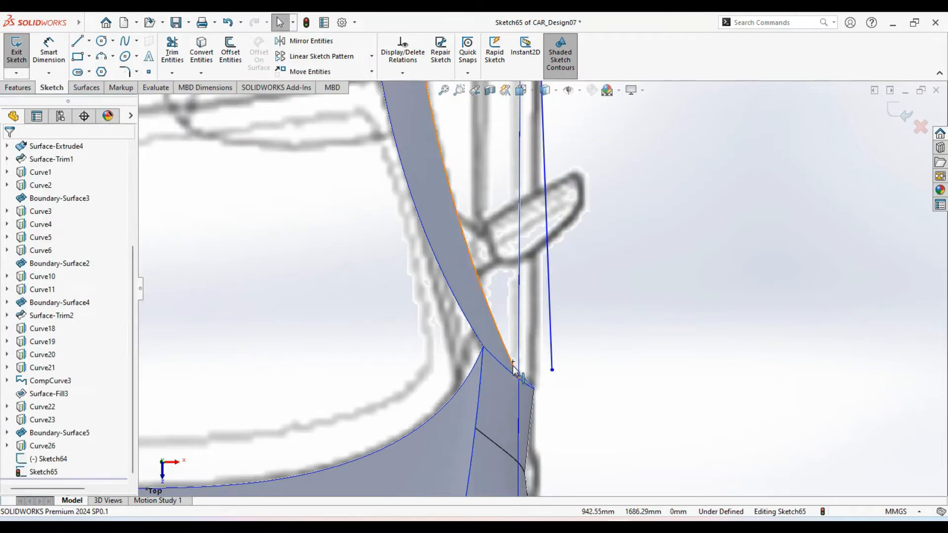
{"action": "scroll", "coordinate": [521, 390], "scroll_direction": "up", "scroll_amount": 2}
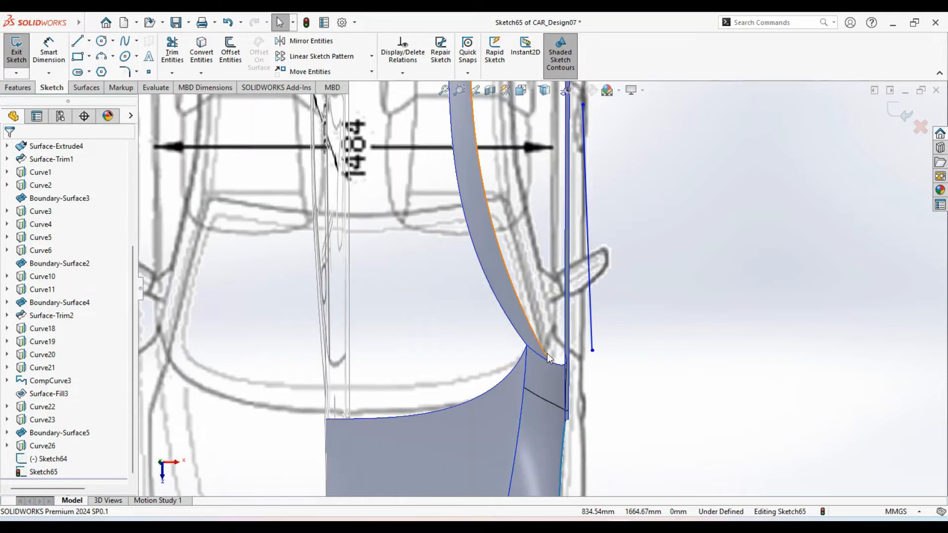
{"action": "left_click", "coordinate": [546, 353]}
{"action": "left_click", "coordinate": [592, 351], "text": "ctrl"}
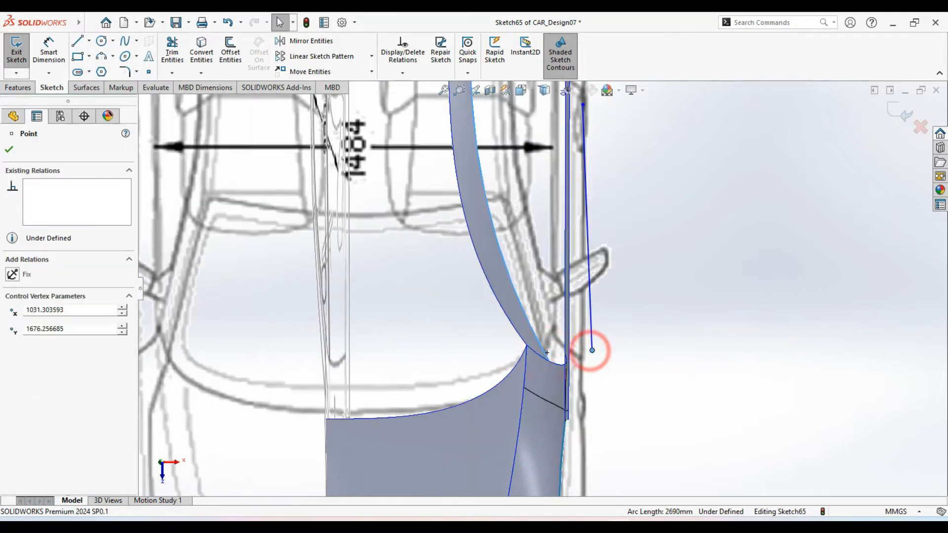
{"action": "left_click", "coordinate": [623, 299]}
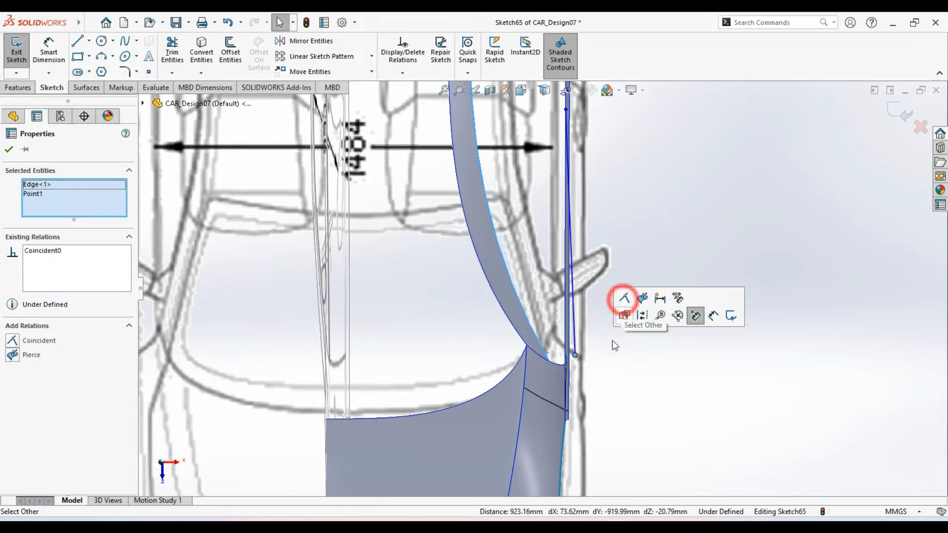
{"action": "left_click", "coordinate": [8, 149]}
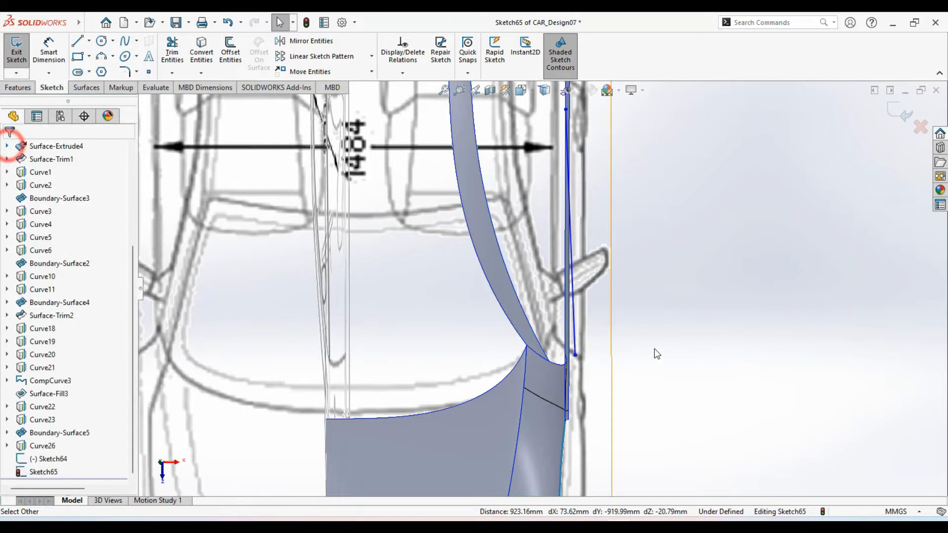
{"action": "left_click", "coordinate": [707, 372]}
- Add a horizontal relation between the top-view line's front endpoint and the side-view line's front endpoint
{"action": "middle_click_drag", "start_coordinate": [511, 400], "coordinate": [476, 387], "text": "ctrl"}
{"action": "scroll", "coordinate": [463, 263], "scroll_direction": "up", "scroll_amount": 1}
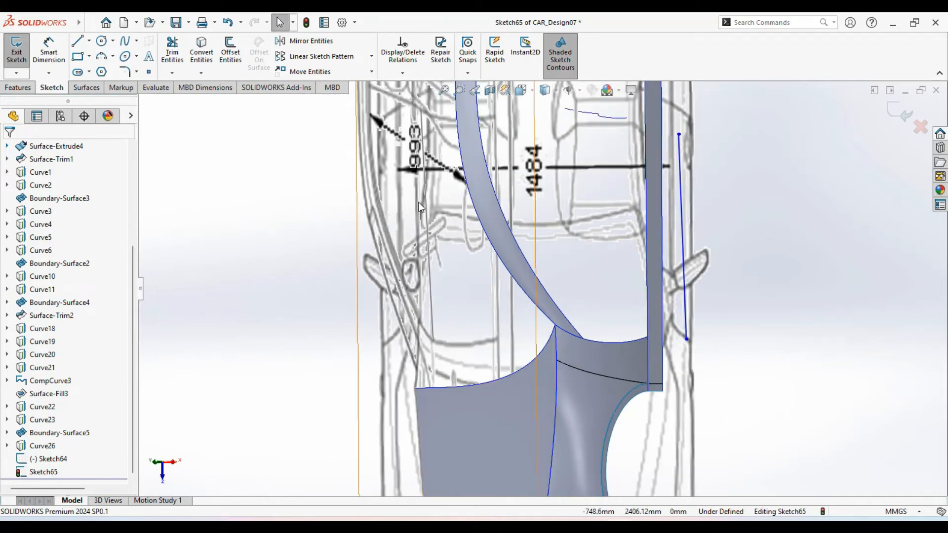
{"action": "left_click", "coordinate": [434, 338]}
{"action": "left_click", "coordinate": [686, 339], "text": "ctrl"}
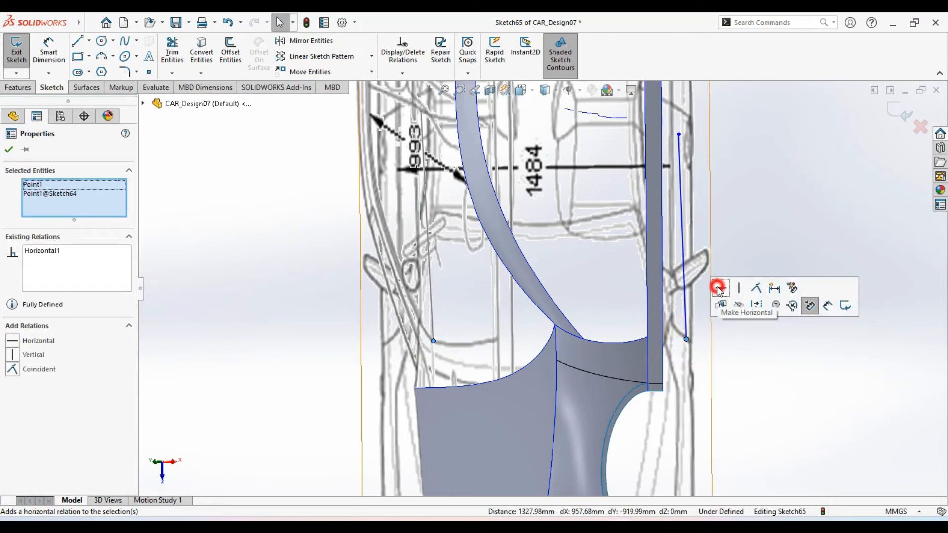
{"action": "left_click", "coordinate": [720, 287]}
{"action": "left_click", "coordinate": [9, 150]}
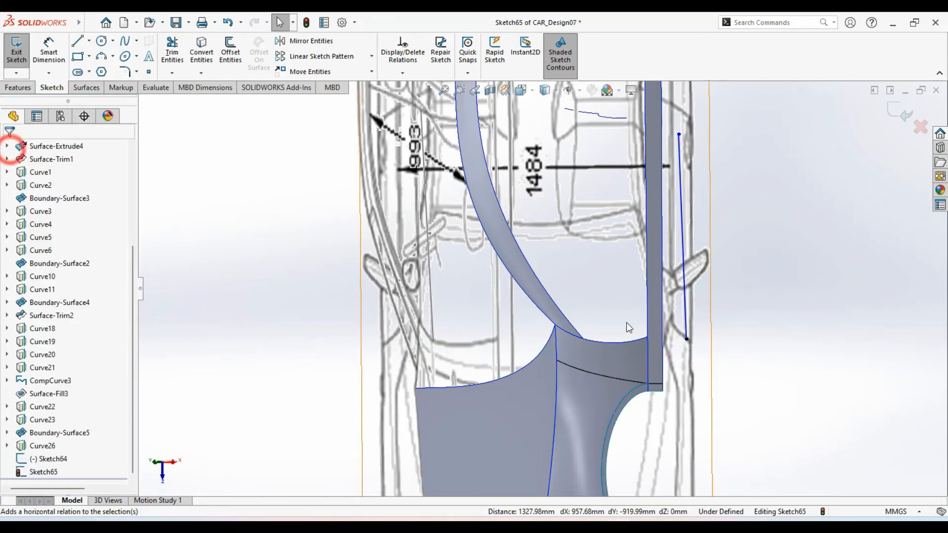
- Make the top-view line's rear endpoint coincident with the projected curve at the front door's rear edge
{"action": "middle_click_drag", "start_coordinate": [644, 325], "coordinate": [635, 401], "text": "ctrl"}
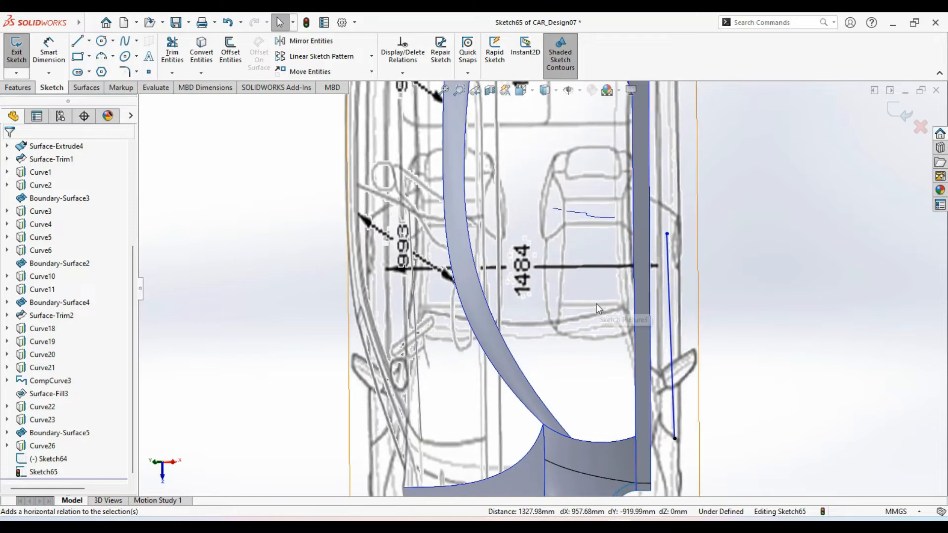
{"action": "middle_click_drag", "start_coordinate": [598, 309], "coordinate": [592, 333]}
{"action": "middle_click_drag", "start_coordinate": [579, 288], "coordinate": [565, 242]}
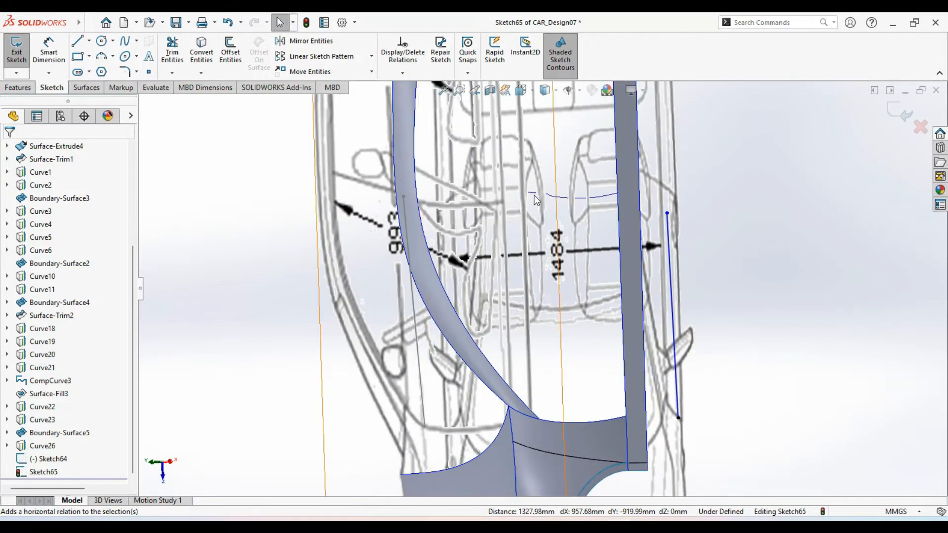
{"action": "left_click", "coordinate": [667, 212], "text": "ctrl"}
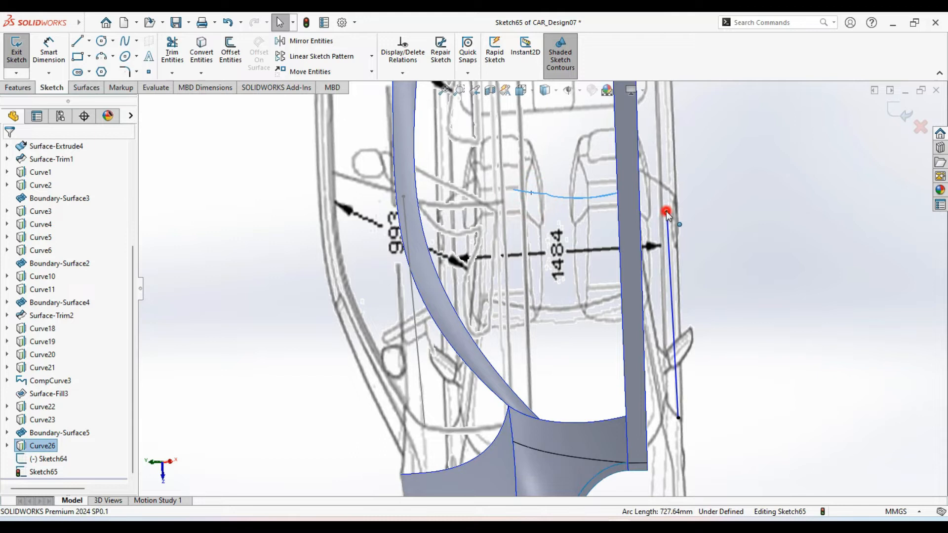
{"action": "left_click", "coordinate": [772, 176]}
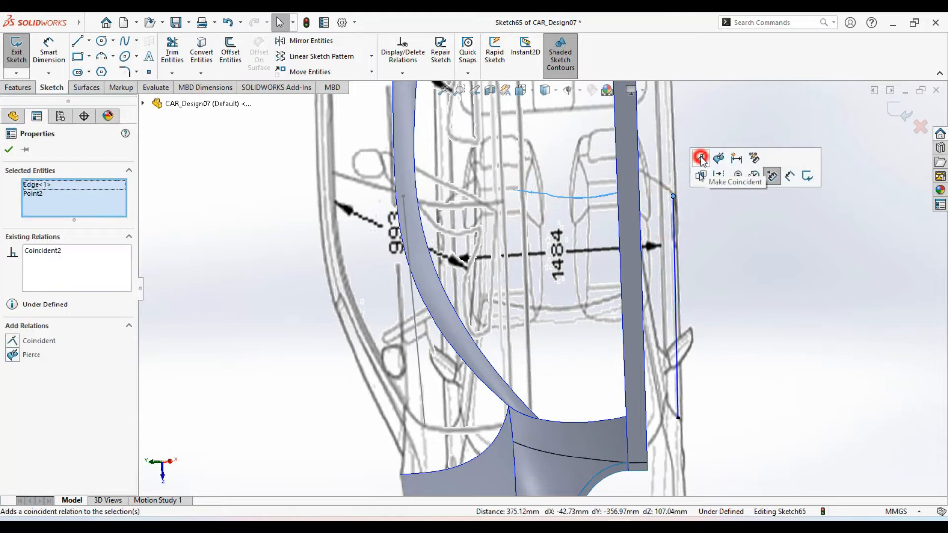
{"action": "left_click", "coordinate": [8, 149]}
{"action": "left_click", "coordinate": [745, 272]}
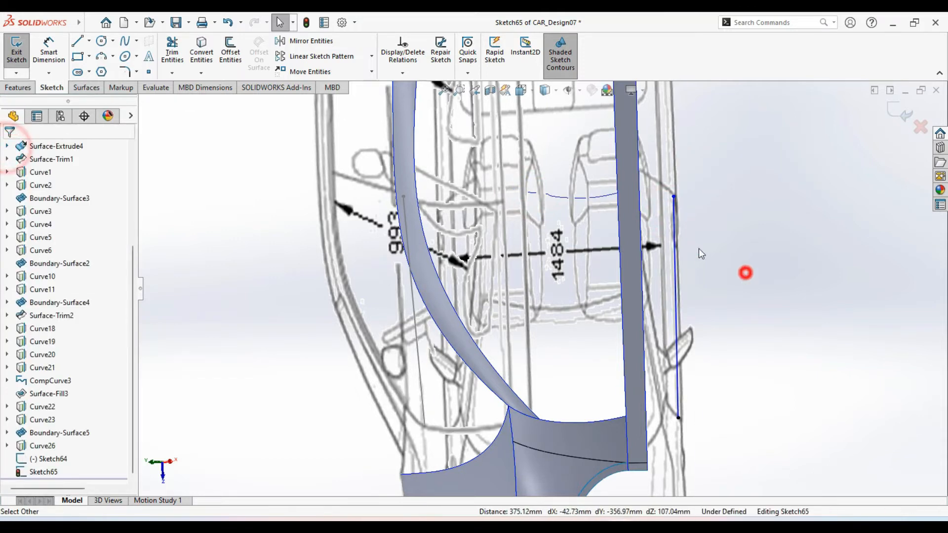
- Add a horizontal relation between the top-view line's rear endpoint and the side-view line's rear endpoint
{"action": "left_click", "coordinate": [618, 220]}
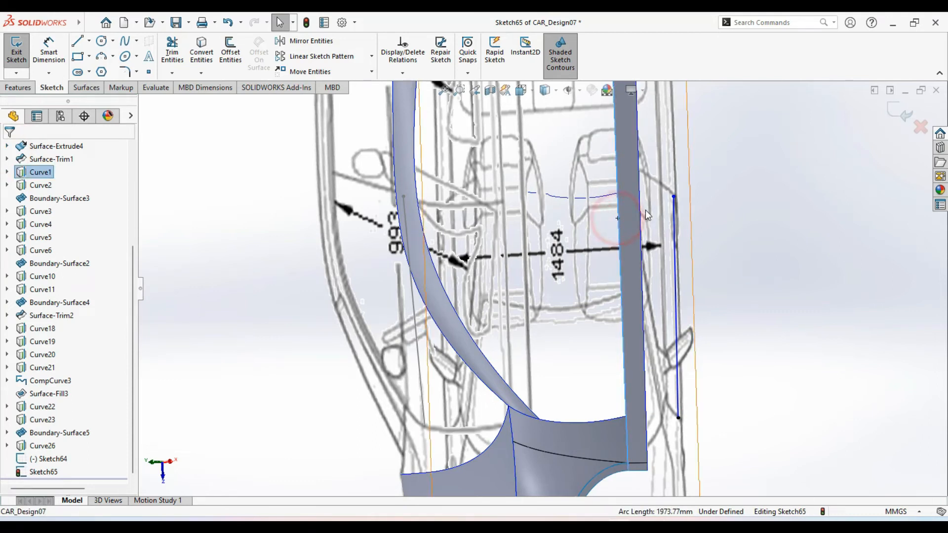
{"action": "left_click", "coordinate": [402, 196]}
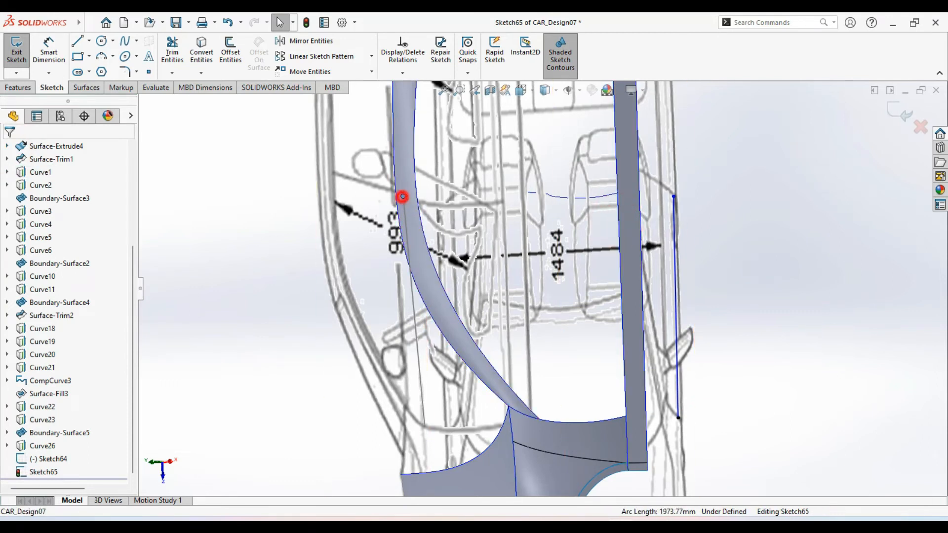
{"action": "left_click", "coordinate": [673, 197], "text": "ctrl"}
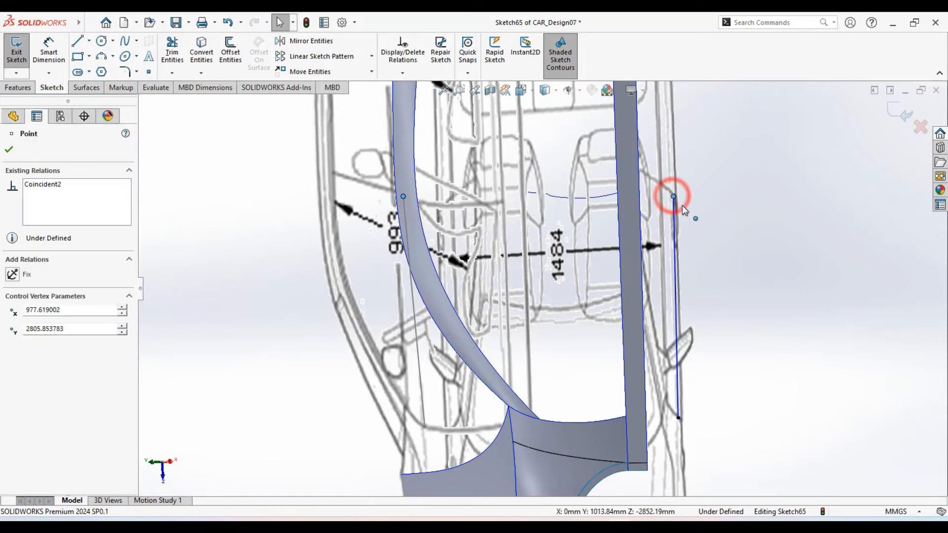
{"action": "left_click", "coordinate": [707, 142]}
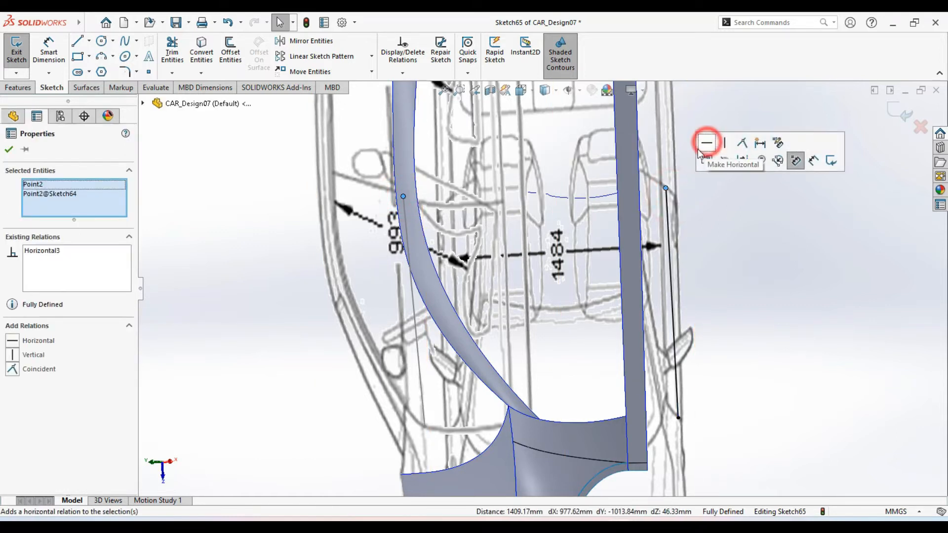
{"action": "left_click", "coordinate": [9, 150]}
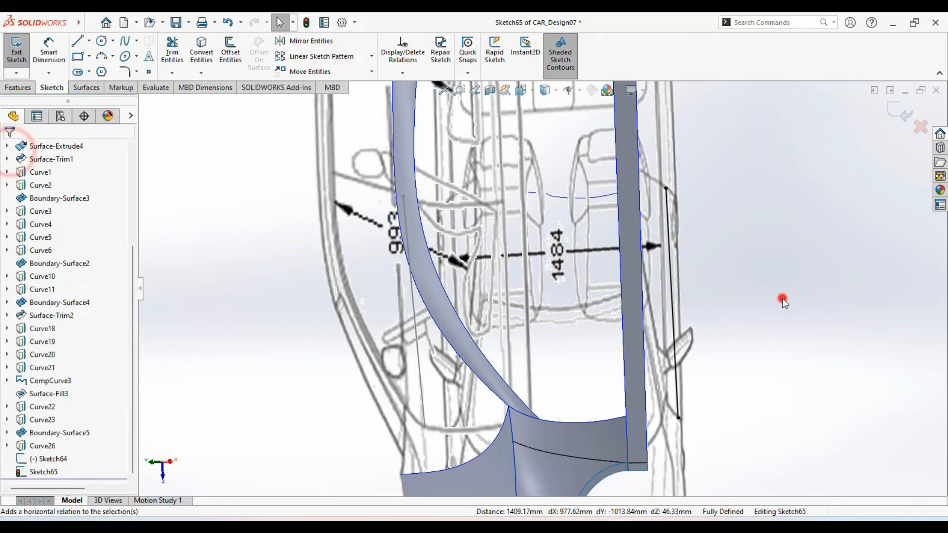
- Show the whole model in isometric view and finish the top-view line sketch
{"action": "key", "text": "ctrl+7"}
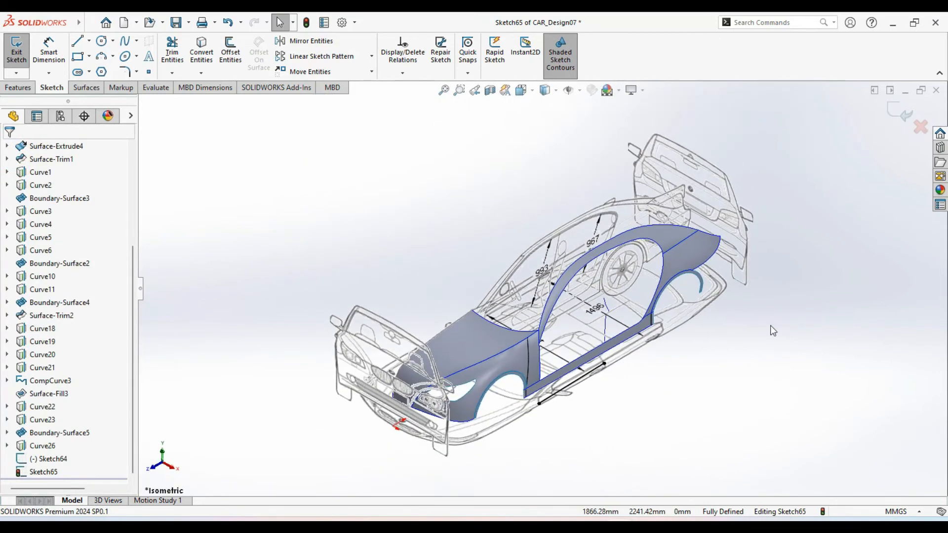
{"action": "scroll", "coordinate": [570, 387], "scroll_direction": "down", "scroll_amount": 2}
{"action": "middle_click_drag", "start_coordinate": [570, 386], "coordinate": [570, 438], "text": "ctrl"}
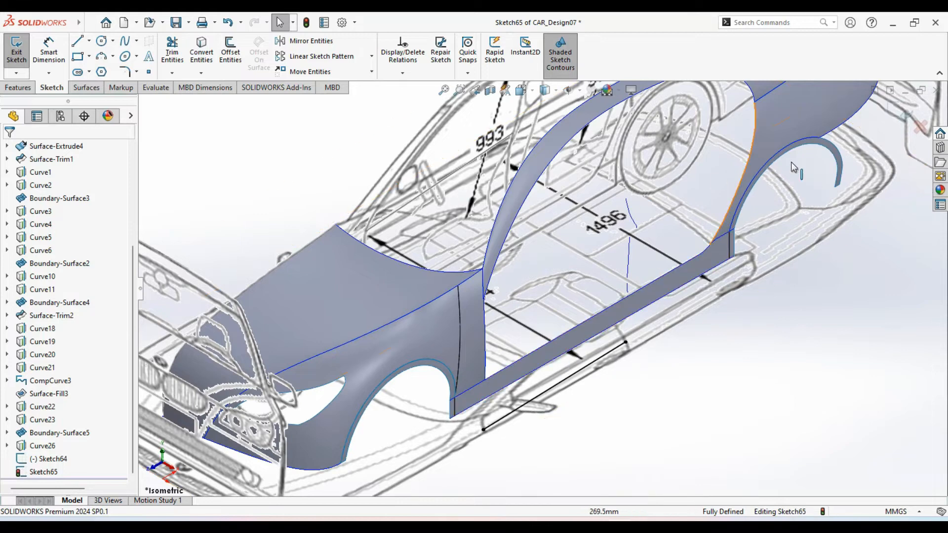
{"action": "left_click", "coordinate": [899, 121]}
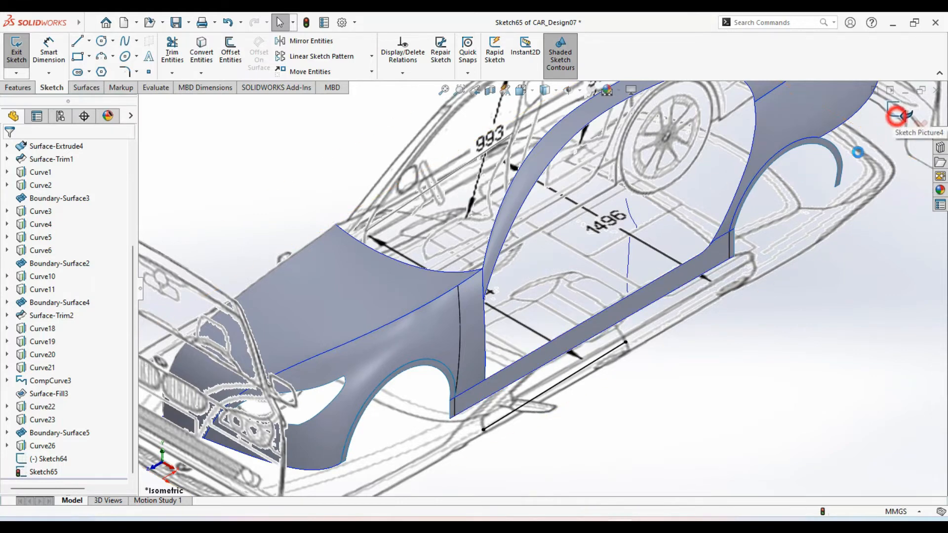
{"action": "left_click", "coordinate": [701, 417]}
- Project the top-view line (Sketch65) and the side-view line (Sketch64) sketch on sketch into a 3D curve along the front door's upper edge
{"action": "scroll", "coordinate": [684, 426], "scroll_direction": "up", "scroll_amount": 3}
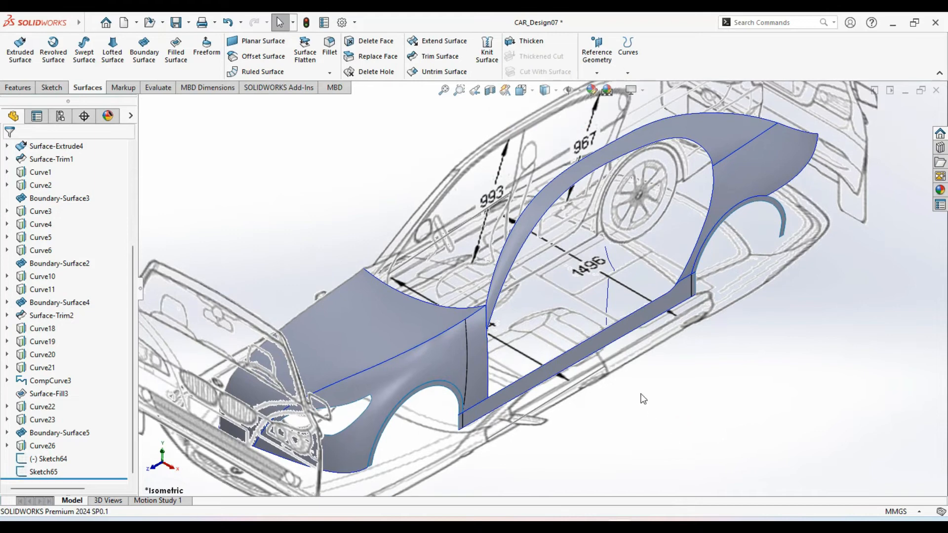
{"action": "left_click", "coordinate": [628, 73]}
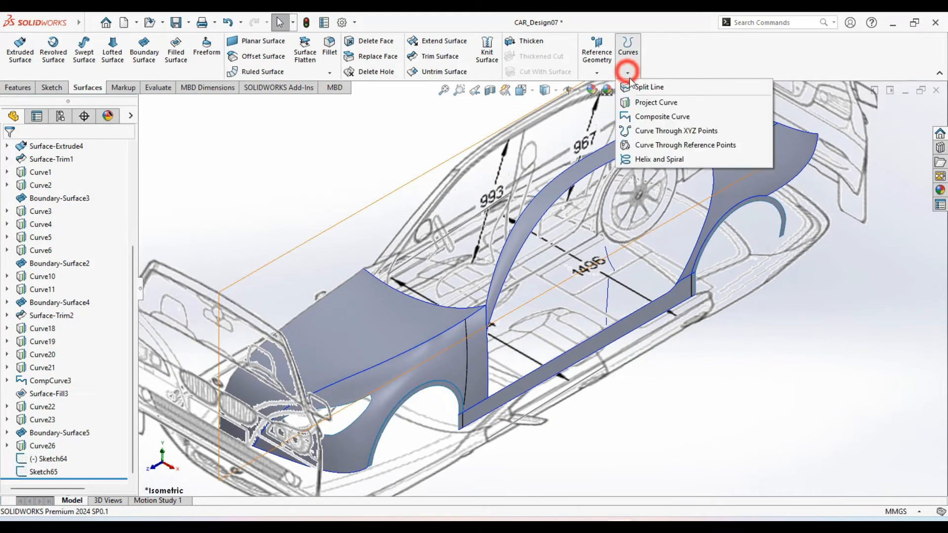
{"action": "left_click", "coordinate": [656, 103]}
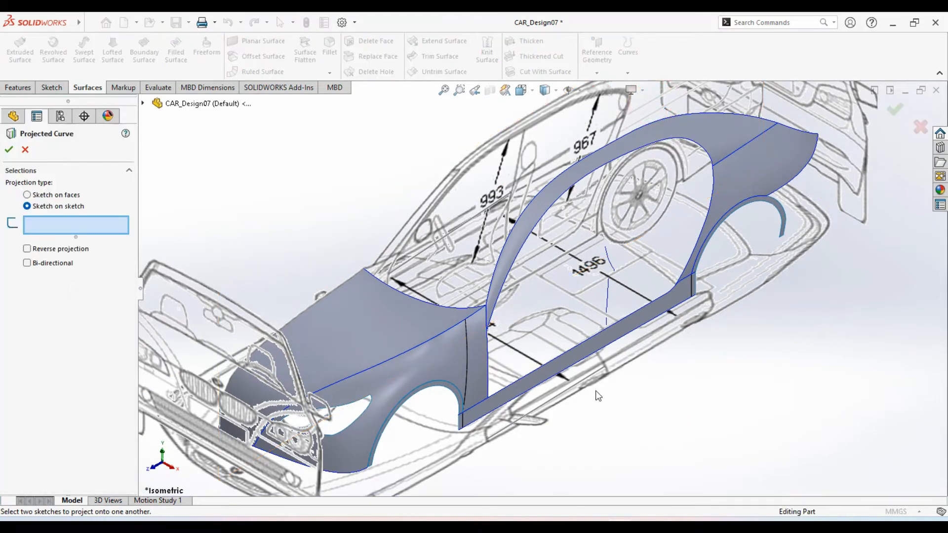
{"action": "left_click", "coordinate": [566, 393]}
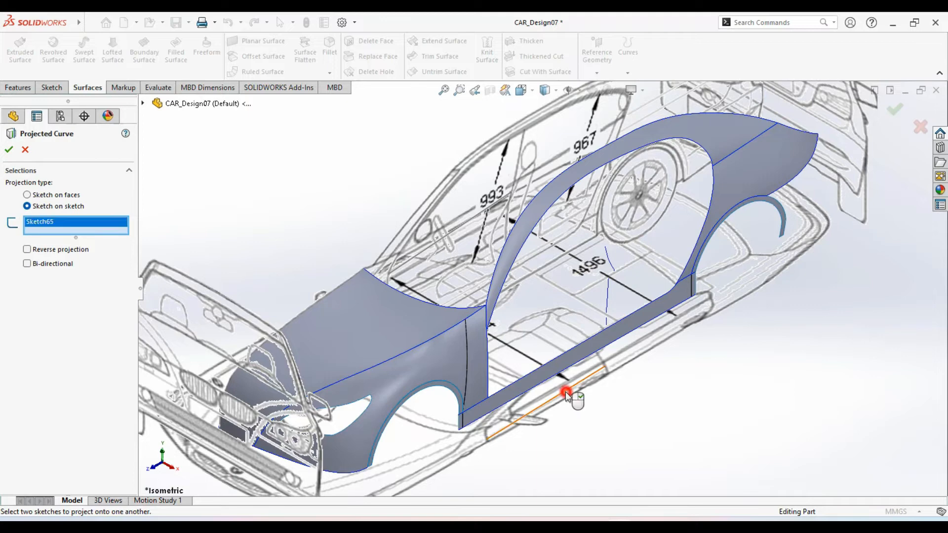
{"action": "left_click", "coordinate": [473, 220]}
{"action": "scroll", "coordinate": [614, 259], "scroll_direction": "down", "scroll_amount": 5}
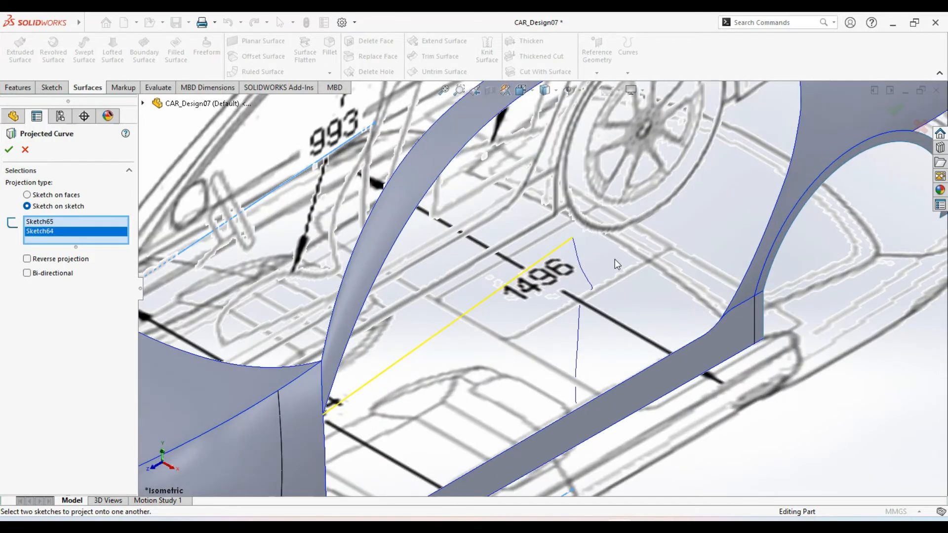
{"action": "scroll", "coordinate": [570, 243], "scroll_direction": "down", "scroll_amount": 5}
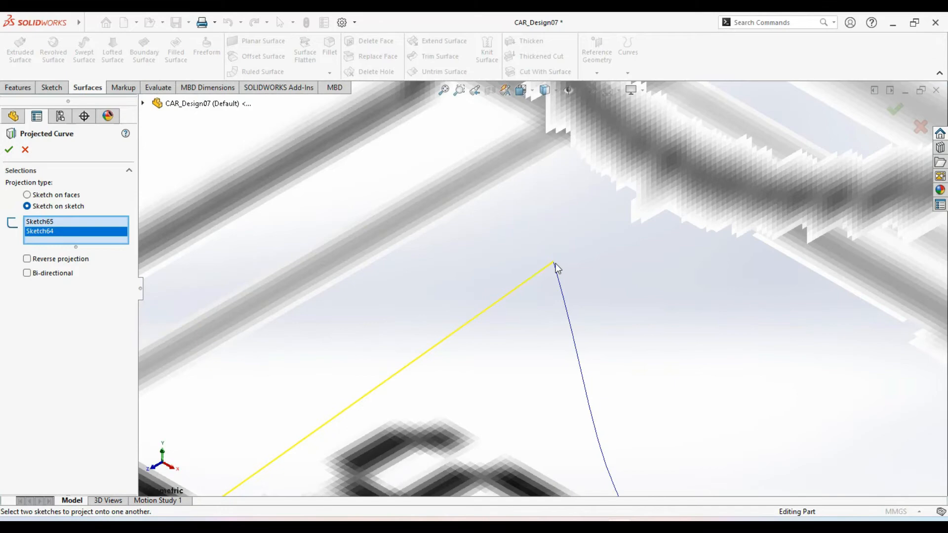
{"action": "scroll", "coordinate": [562, 314], "scroll_direction": "up", "scroll_amount": 6}
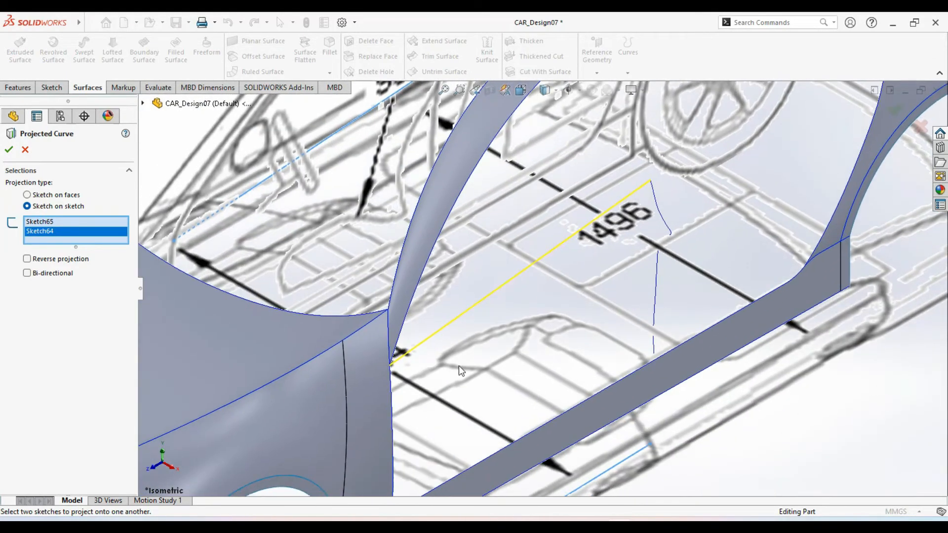
{"action": "middle_click_drag", "start_coordinate": [458, 365], "coordinate": [181, 344]}
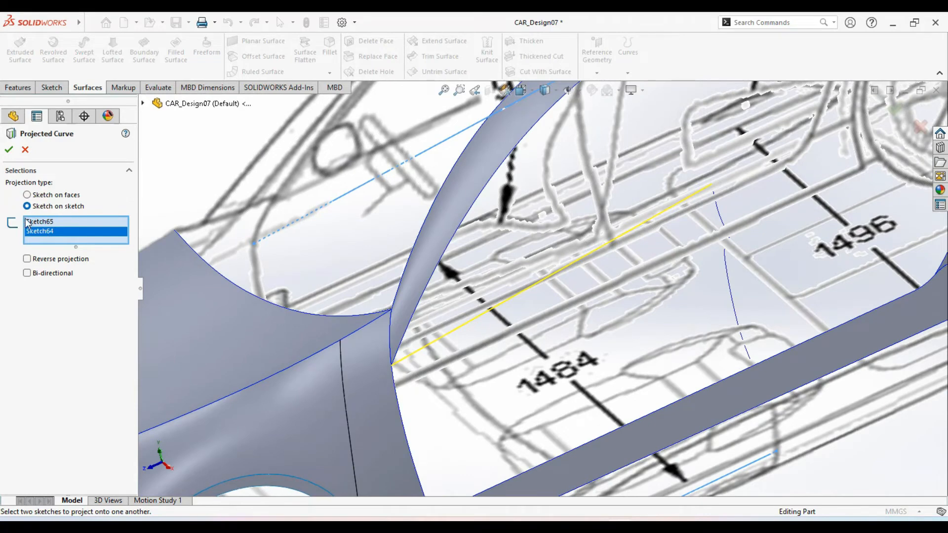
{"action": "left_click", "coordinate": [8, 150]}
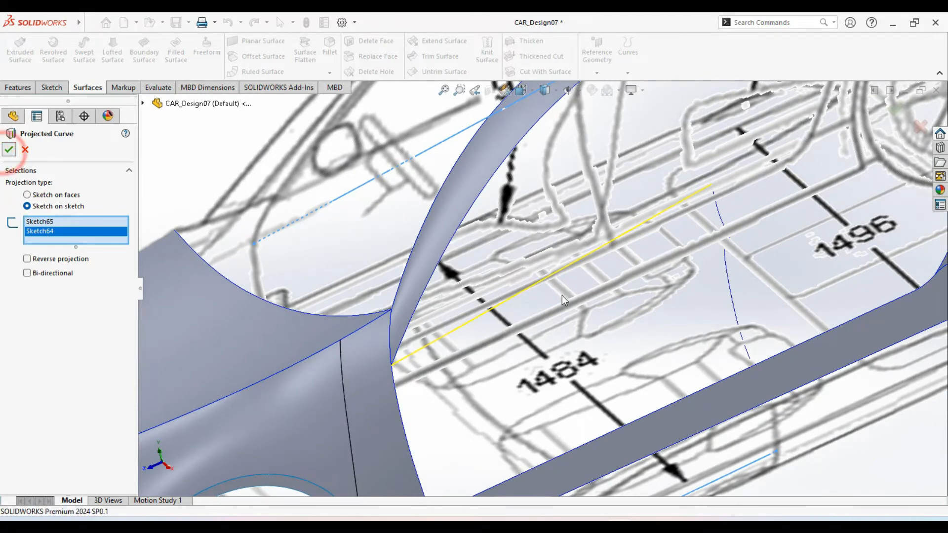
- Hide the top-view and side-view blueprint sketches, Sketch3 and Sketch2, in the Images folder
{"action": "left_click", "coordinate": [673, 289]}
{"action": "middle_click_drag", "start_coordinate": [673, 288], "coordinate": [673, 251]}
{"action": "scroll", "coordinate": [672, 252], "scroll_direction": "up", "scroll_amount": 3}
{"action": "scroll", "coordinate": [672, 251], "scroll_direction": "up", "scroll_amount": 4}
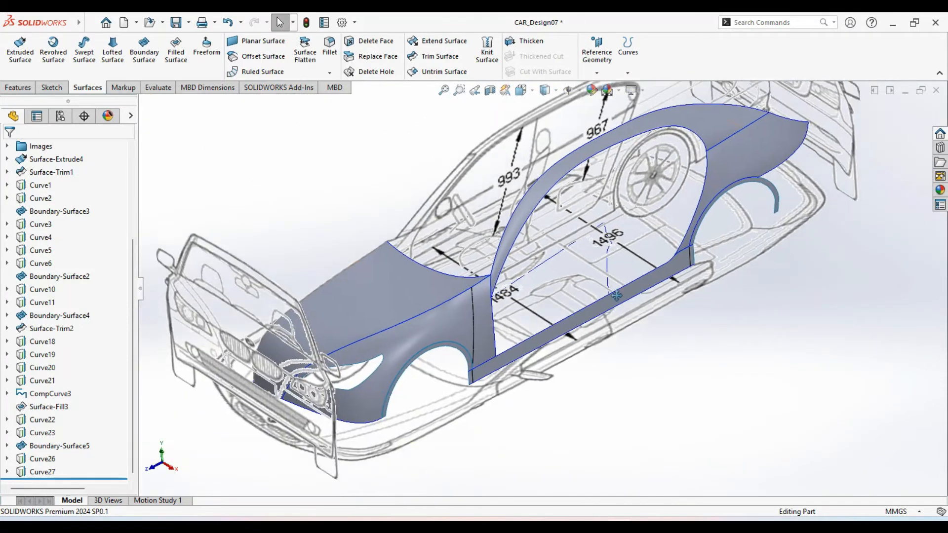
{"action": "scroll", "coordinate": [130, 303], "scroll_direction": "up", "scroll_amount": 4}
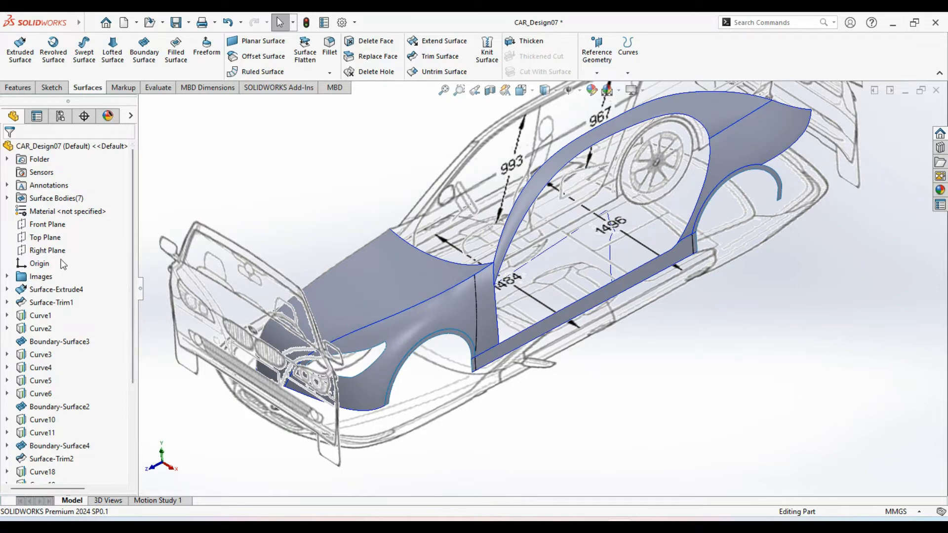
{"action": "left_click", "coordinate": [7, 276]}
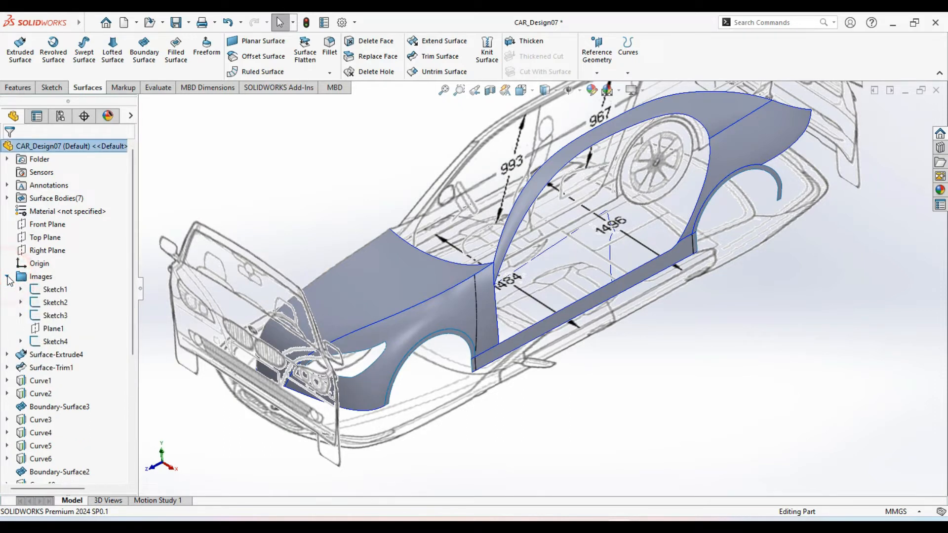
{"action": "left_click", "coordinate": [55, 316]}
{"action": "left_click", "coordinate": [83, 280]}
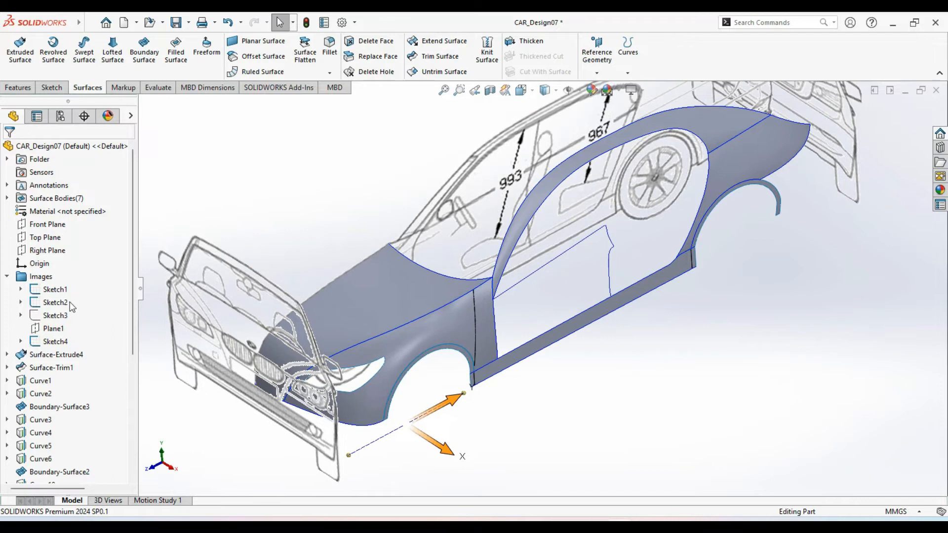
{"action": "left_click", "coordinate": [55, 302]}
{"action": "left_click", "coordinate": [74, 272]}
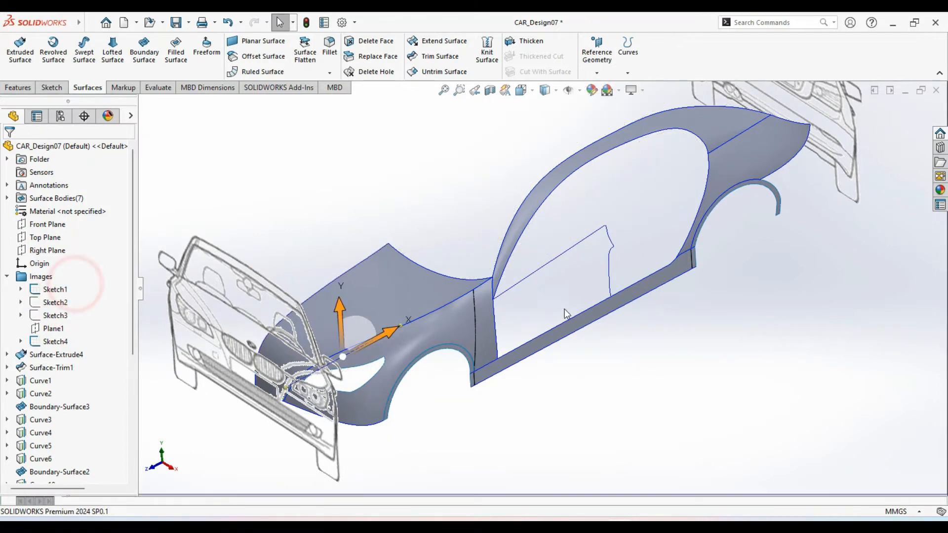
- Start a 3D sketch and convert the curve along the front edge of the door opening into a sketch entity
{"action": "scroll", "coordinate": [548, 277], "scroll_direction": "down", "scroll_amount": 6}
{"action": "middle_click_drag", "start_coordinate": [620, 255], "coordinate": [549, 305], "text": "ctrl"}
{"action": "middle_click_drag", "start_coordinate": [593, 341], "coordinate": [628, 242], "text": "ctrl"}
{"action": "middle_click_drag", "start_coordinate": [376, 341], "coordinate": [407, 343], "text": "ctrl"}
{"action": "scroll", "coordinate": [402, 322], "scroll_direction": "up", "scroll_amount": 5}
{"action": "scroll", "coordinate": [411, 336], "scroll_direction": "down", "scroll_amount": 1}
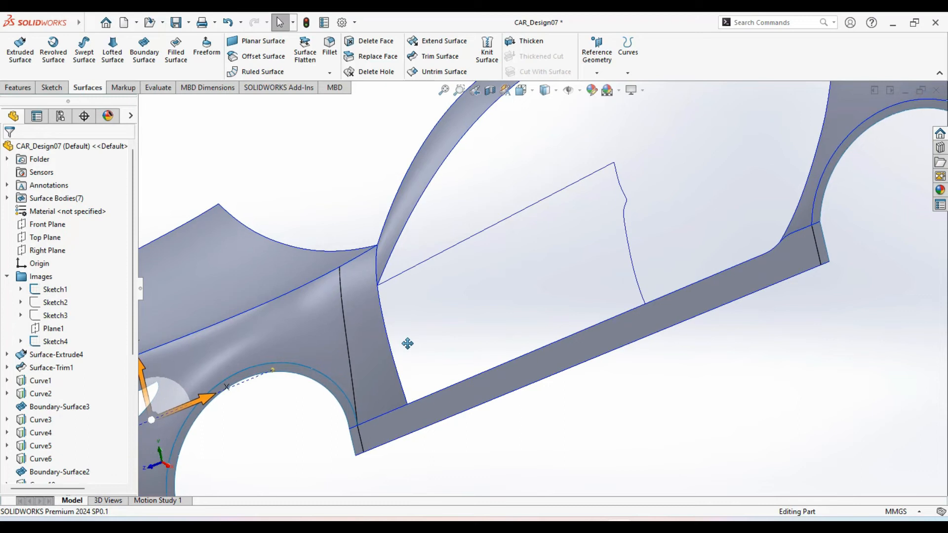
{"action": "left_click", "coordinate": [46, 90]}
{"action": "left_click", "coordinate": [16, 72]}
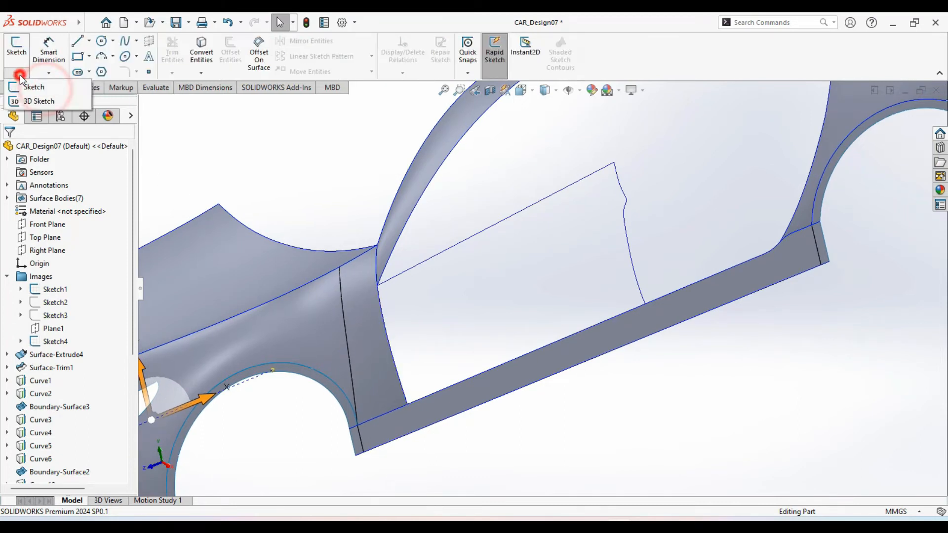
{"action": "left_click", "coordinate": [27, 103]}
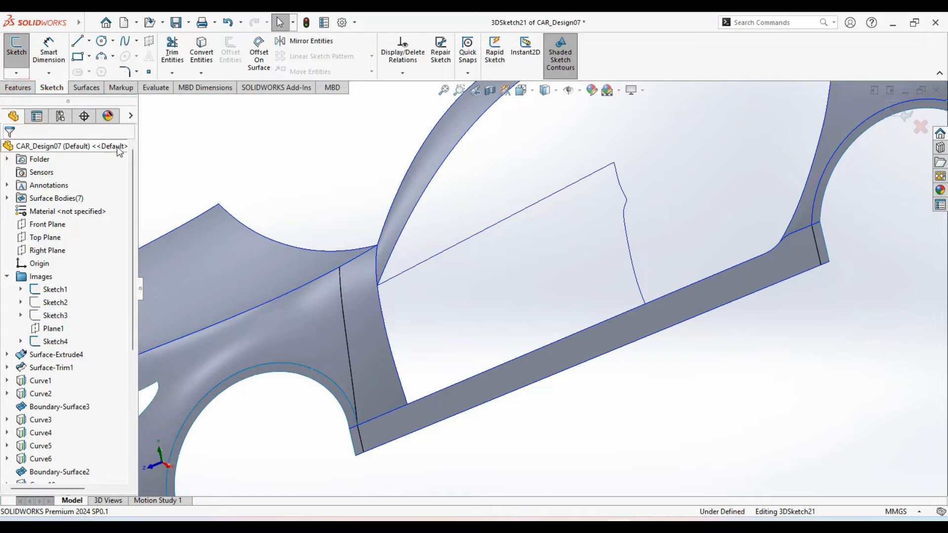
{"action": "left_click", "coordinate": [380, 299]}
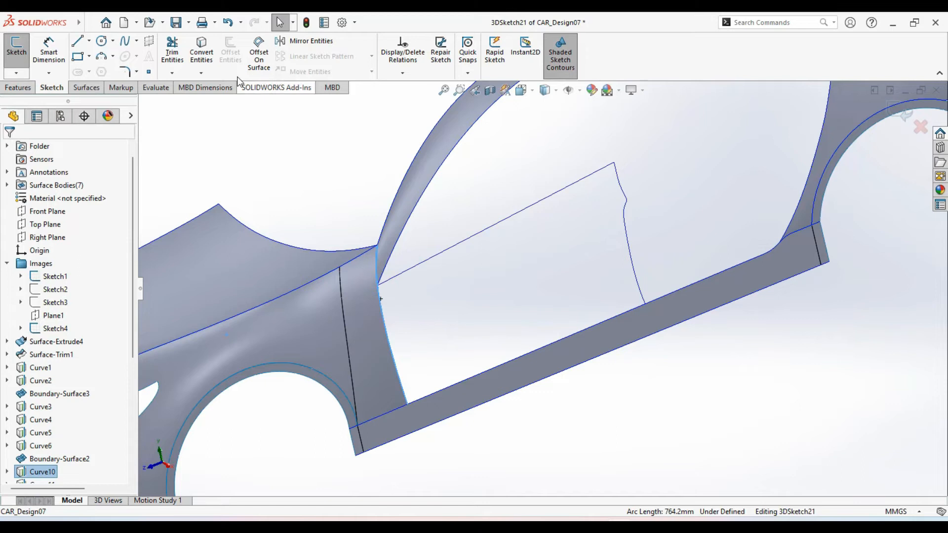
{"action": "left_click", "coordinate": [207, 60]}
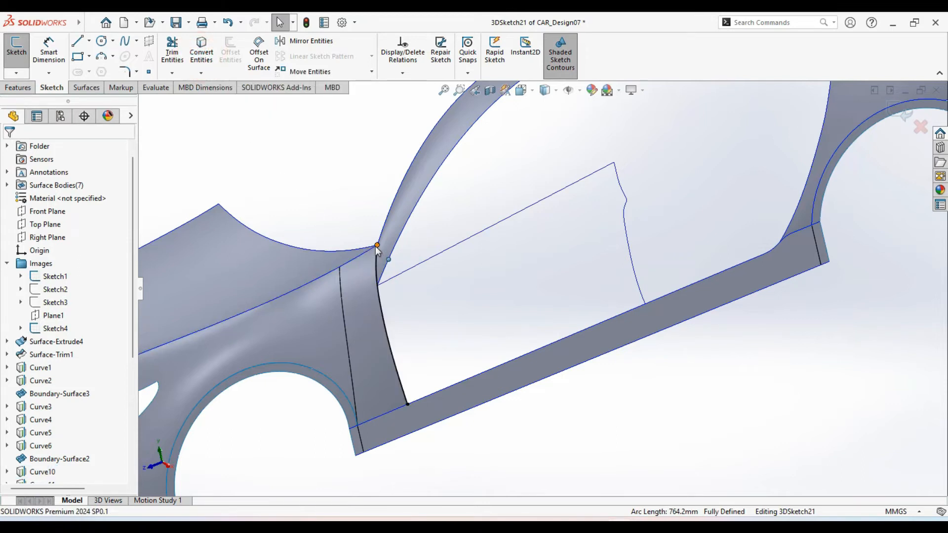
- Shorten the converted front-edge curve by making its upper endpoint coincident with the door's upper-edge curve, and finish the 3D sketch
{"action": "left_click_drag", "start_coordinate": [376, 247], "coordinate": [387, 269]}
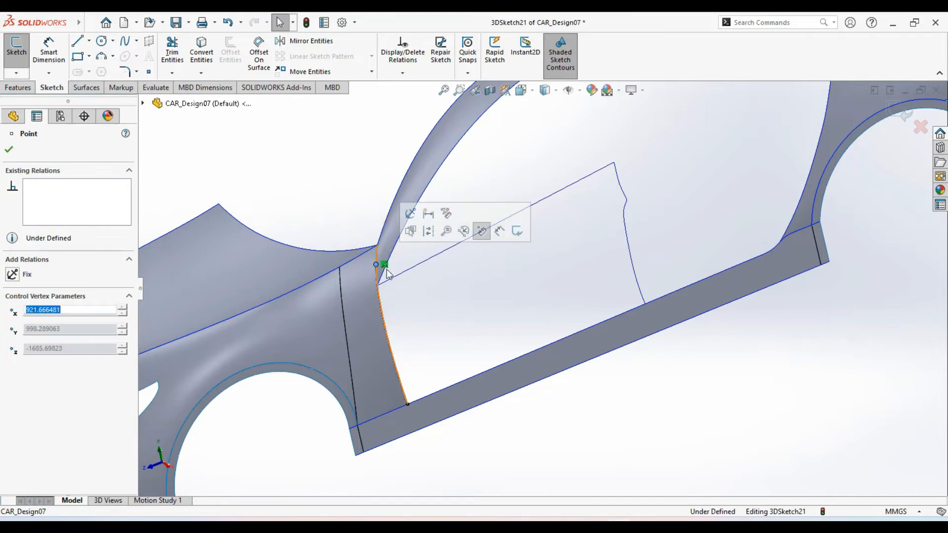
{"action": "left_click", "coordinate": [376, 265]}
{"action": "left_click_drag", "start_coordinate": [376, 269], "coordinate": [376, 275]}
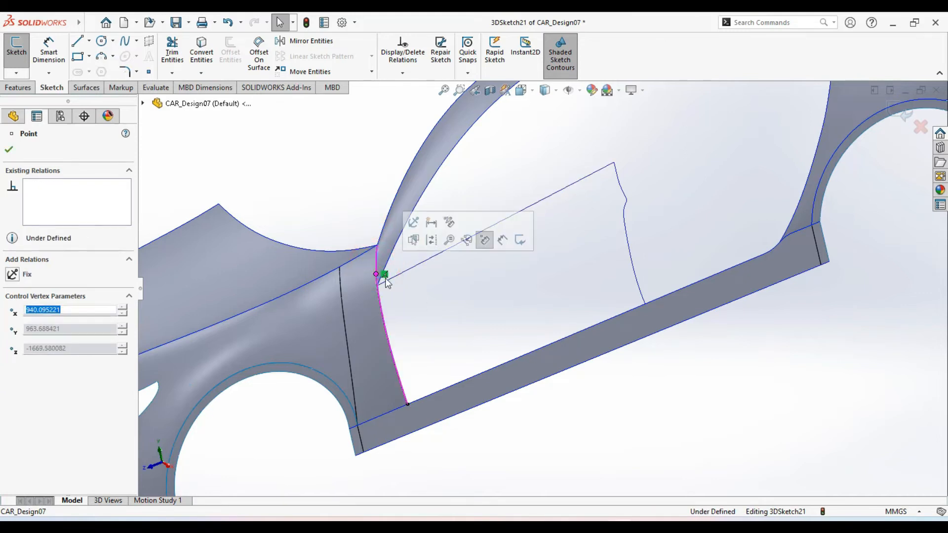
{"action": "left_click", "coordinate": [392, 276], "text": "ctrl"}
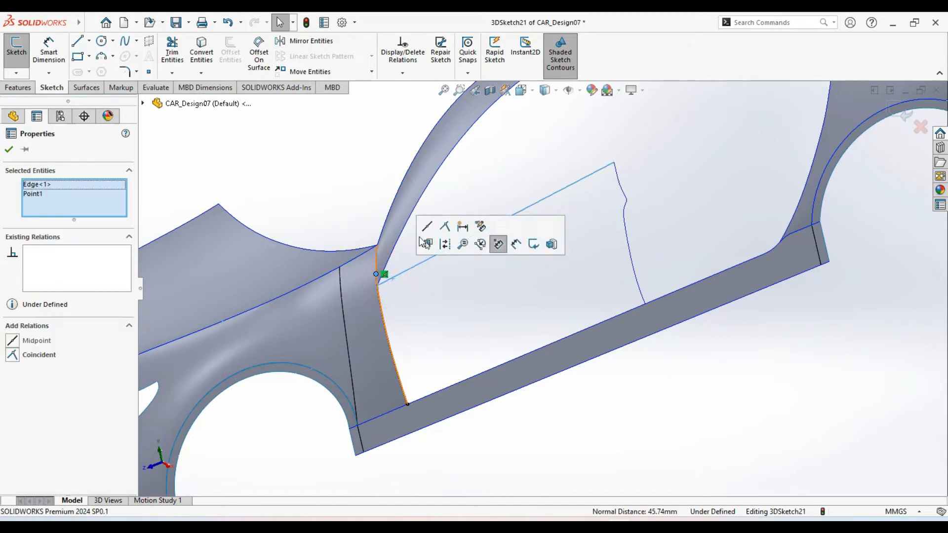
{"action": "left_click", "coordinate": [443, 230]}
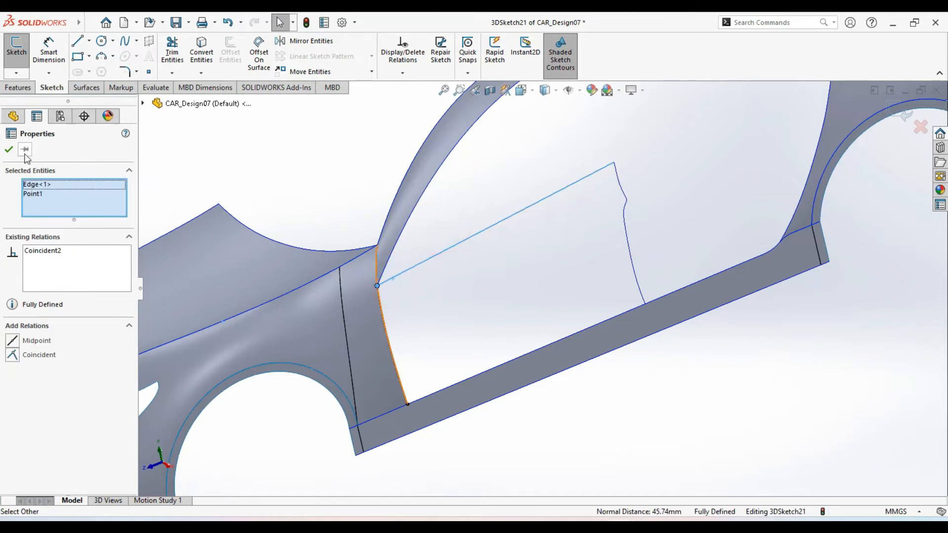
{"action": "left_click", "coordinate": [10, 150]}
{"action": "left_click", "coordinate": [445, 321]}
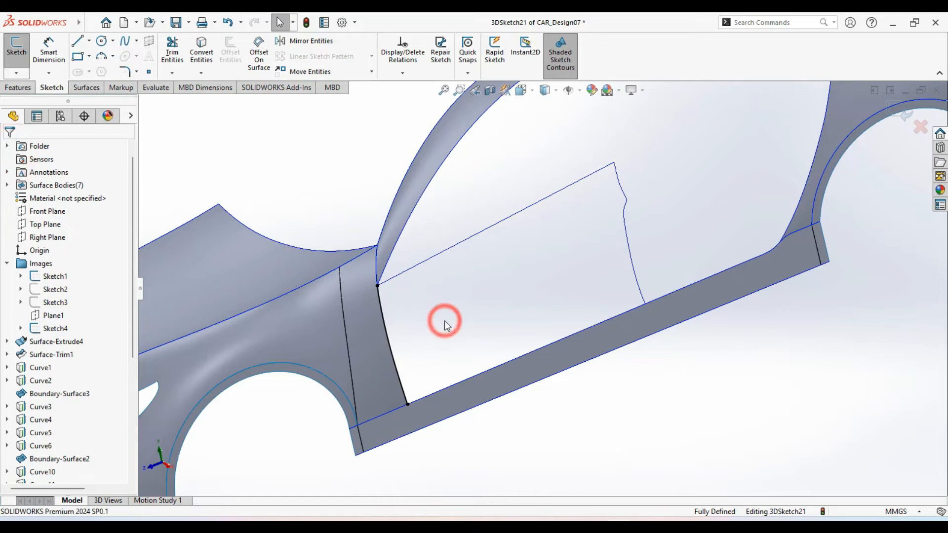
{"action": "scroll", "coordinate": [444, 321], "scroll_direction": "up", "scroll_amount": 1}
{"action": "middle_click_drag", "start_coordinate": [444, 321], "coordinate": [405, 324], "text": "ctrl"}
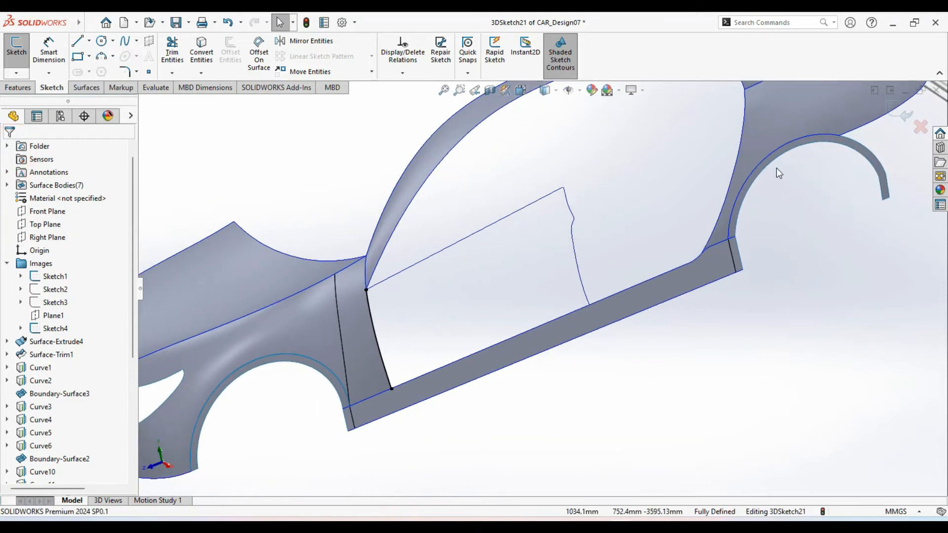
{"action": "left_click", "coordinate": [906, 117]}
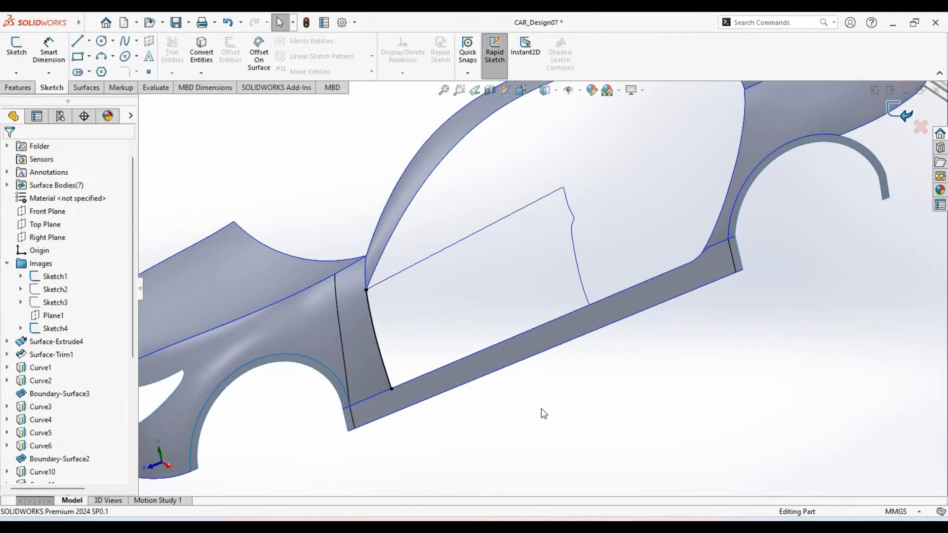
{"action": "left_click", "coordinate": [541, 409]}
- Start another 3D sketch and convert the sill's upper edge below the door opening into sketch entities
{"action": "middle_click_drag", "start_coordinate": [529, 409], "coordinate": [514, 408], "text": "ctrl"}
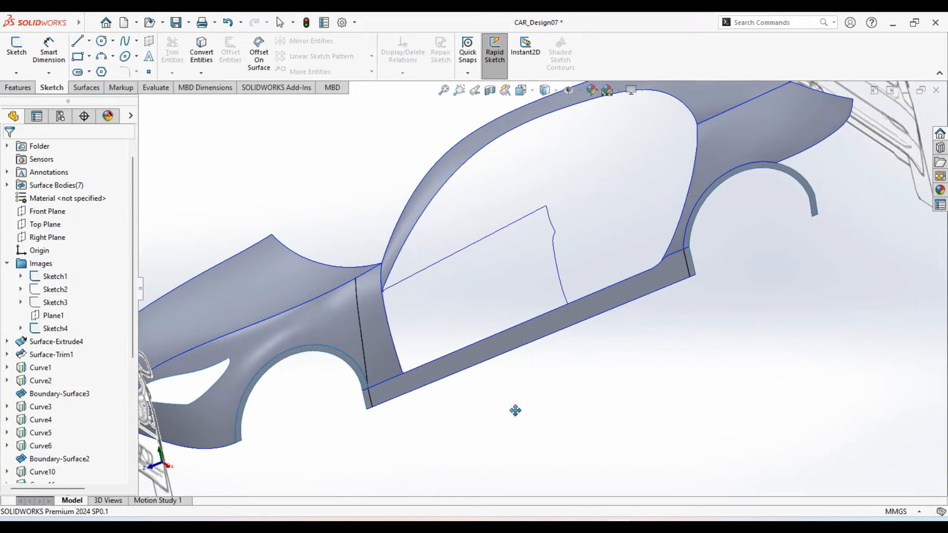
{"action": "left_click", "coordinate": [16, 72]}
{"action": "left_click", "coordinate": [34, 102]}
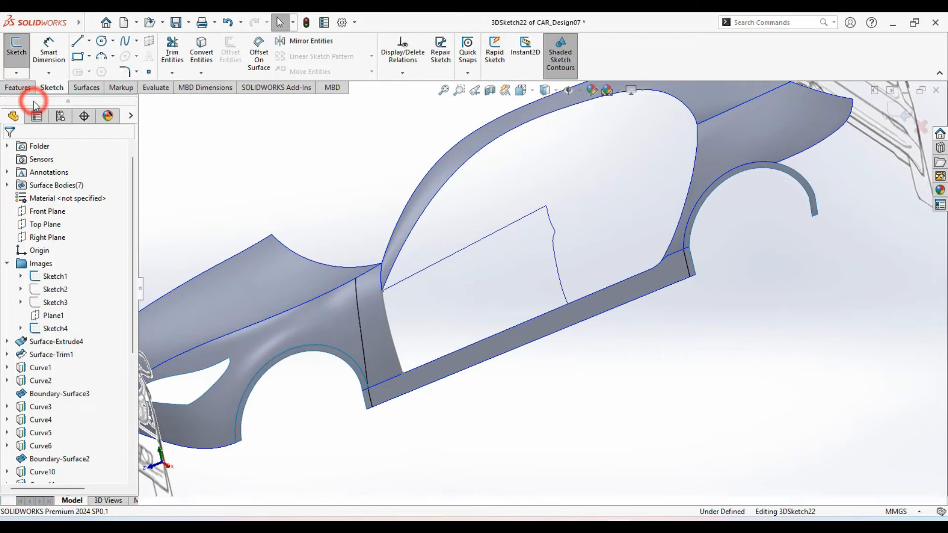
{"action": "left_click", "coordinate": [194, 55]}
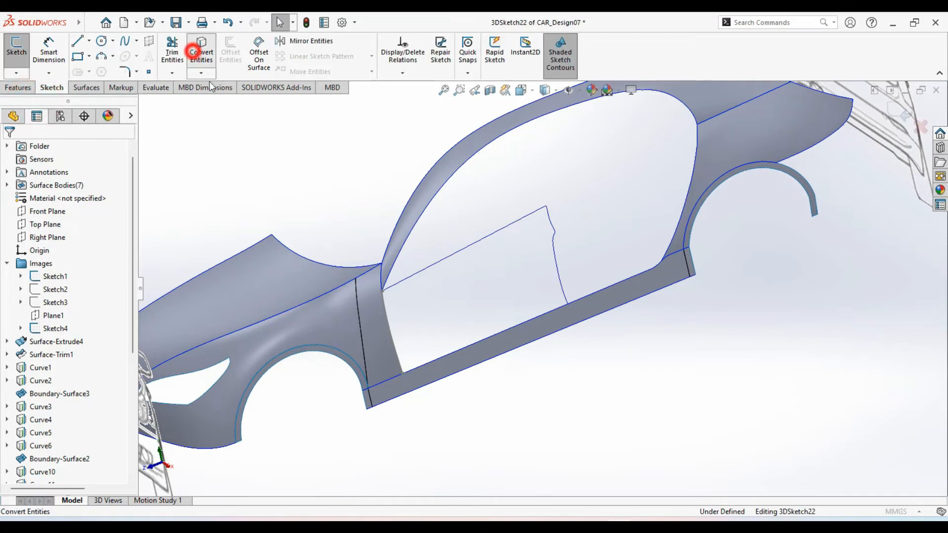
{"action": "left_click", "coordinate": [450, 354]}
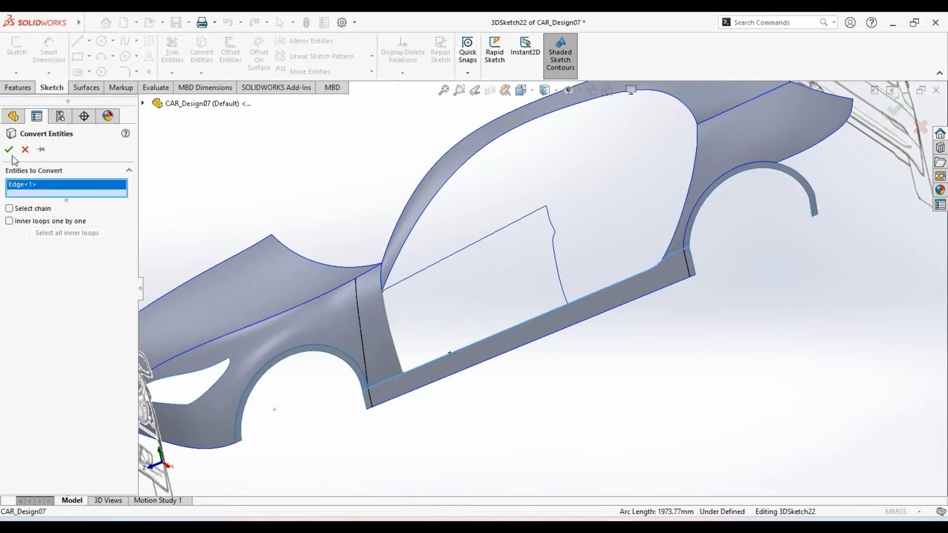
{"action": "left_click", "coordinate": [462, 399]}
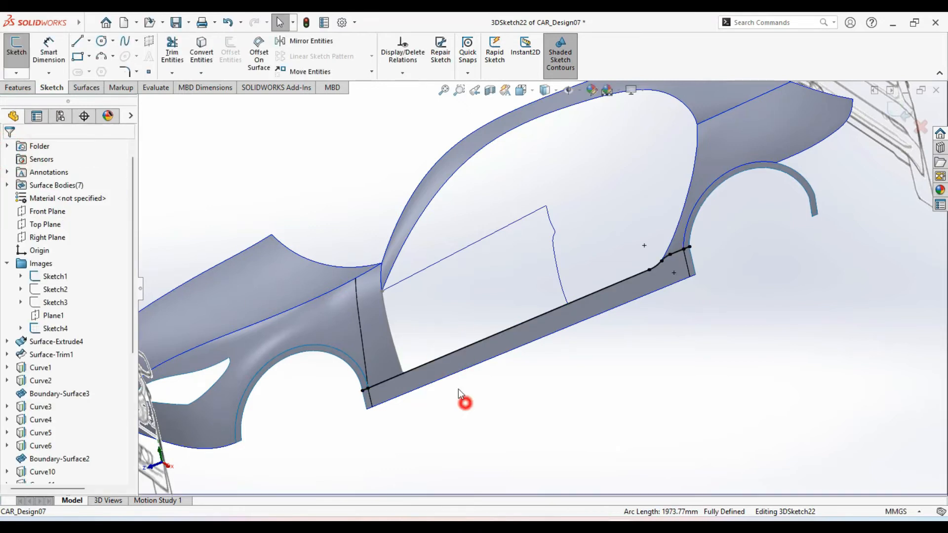
- Trim the converted sill edge's short end at the front wheel arch and its stepped segments near the rear wheel arch
{"action": "left_click", "coordinate": [169, 73]}
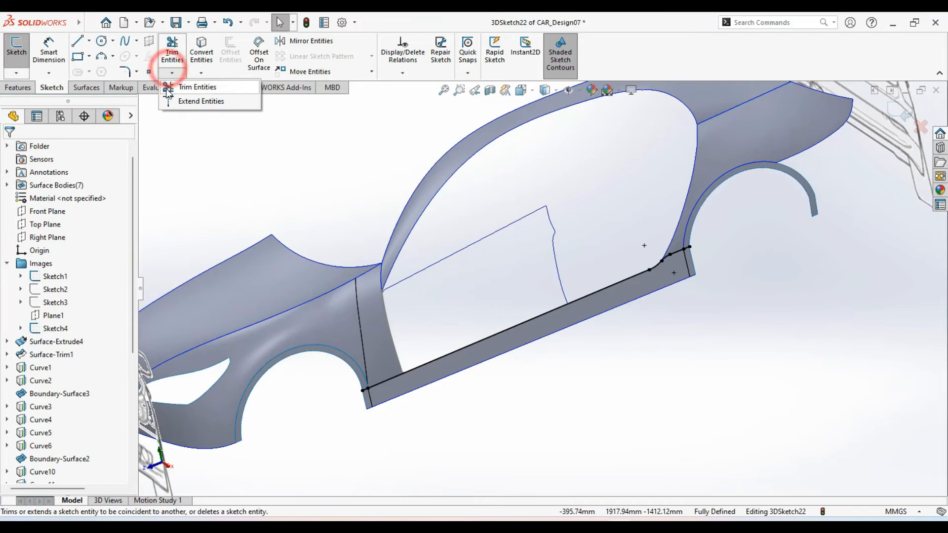
{"action": "left_click", "coordinate": [200, 88]}
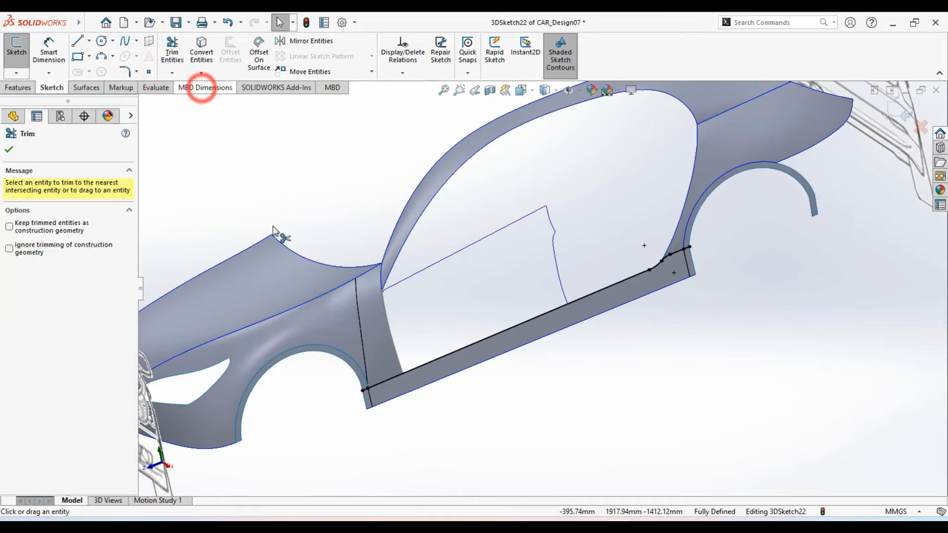
{"action": "left_click", "coordinate": [365, 392]}
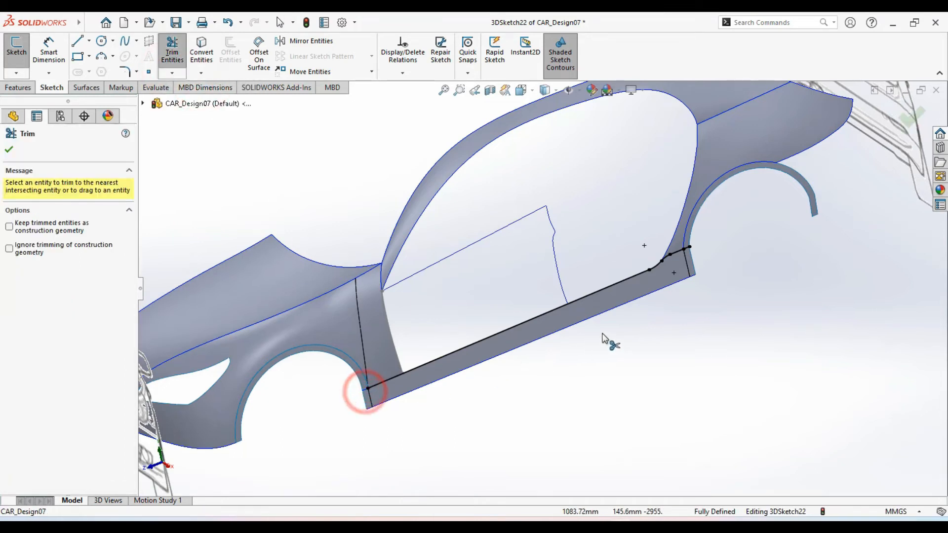
{"action": "scroll", "coordinate": [592, 335], "scroll_direction": "down", "scroll_amount": 5}
{"action": "left_click", "coordinate": [657, 277]}
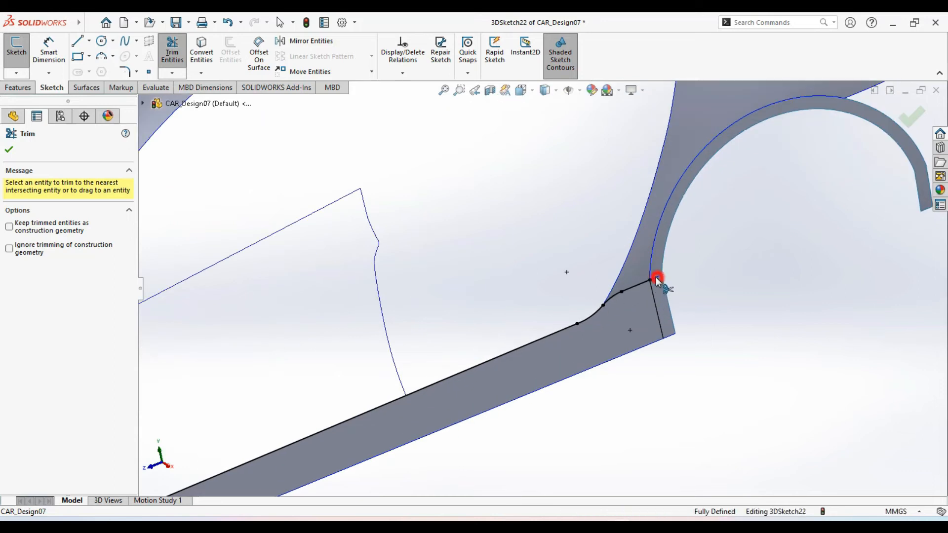
{"action": "left_click", "coordinate": [637, 282]}
{"action": "left_click", "coordinate": [599, 307]}
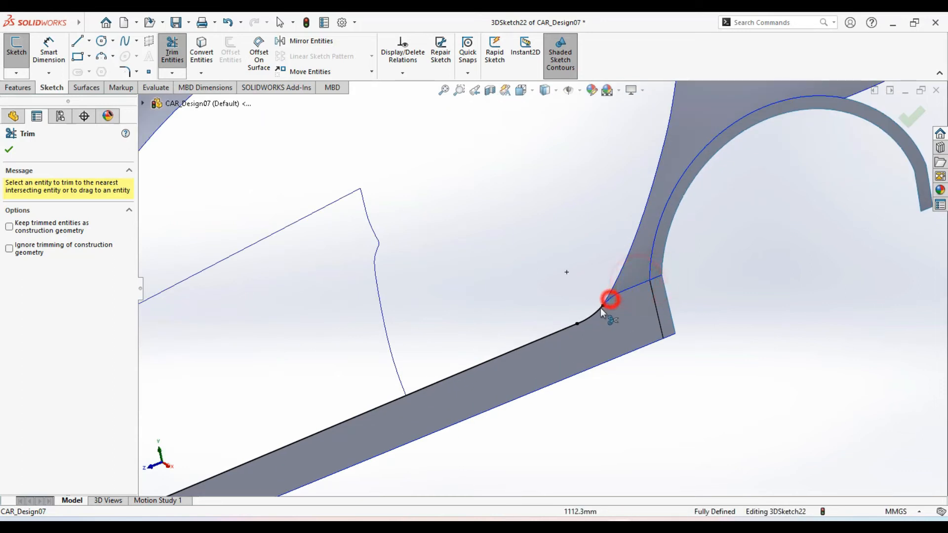
{"action": "right_click", "coordinate": [530, 296]}
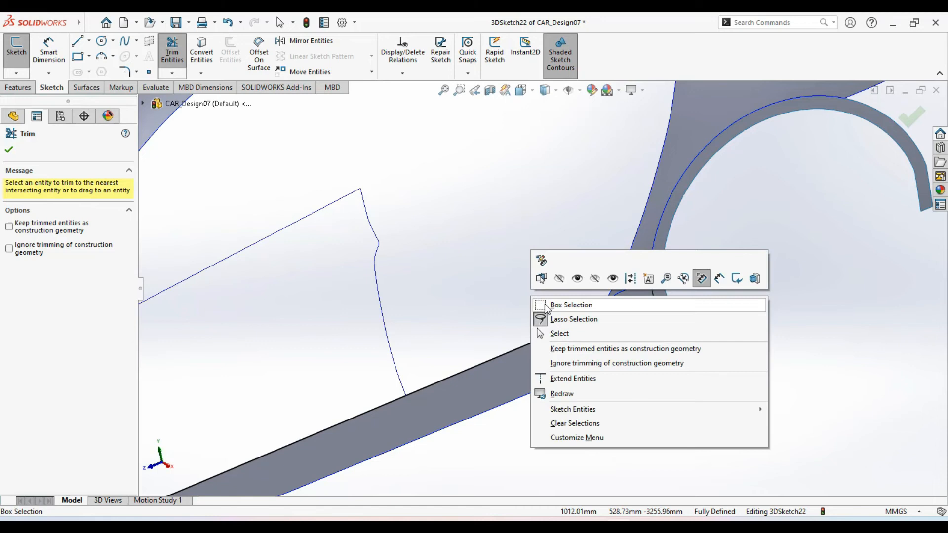
{"action": "left_click", "coordinate": [555, 332]}
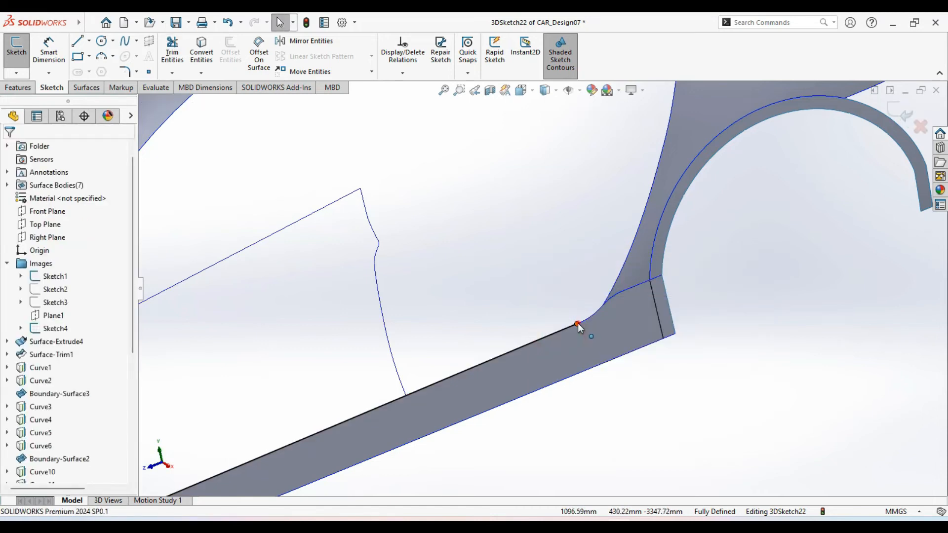
- Pull the sill line's rear endpoint forward and make it coincident with the door's rear-edge curve
{"action": "left_click_drag", "start_coordinate": [576, 323], "coordinate": [481, 356]}
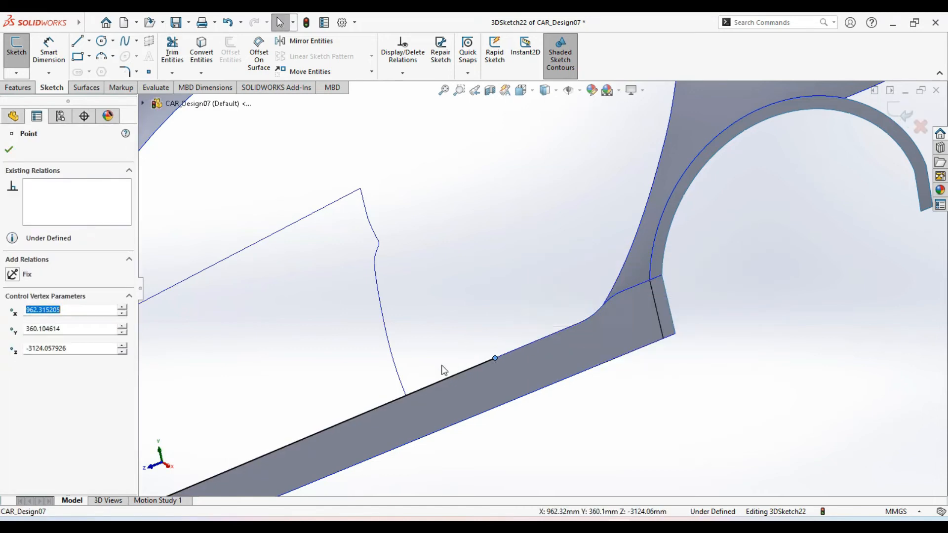
{"action": "left_click", "coordinate": [402, 382], "text": "ctrl"}
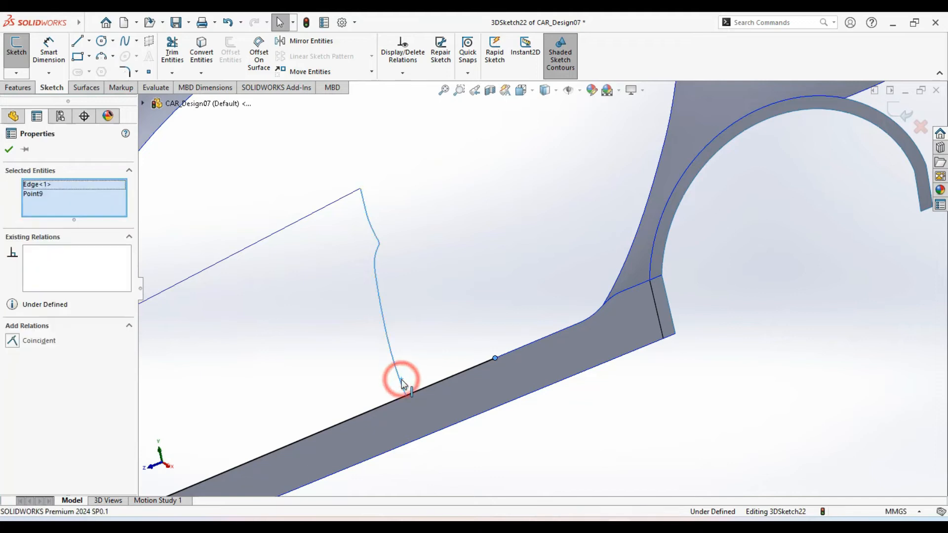
{"action": "left_click", "coordinate": [436, 327]}
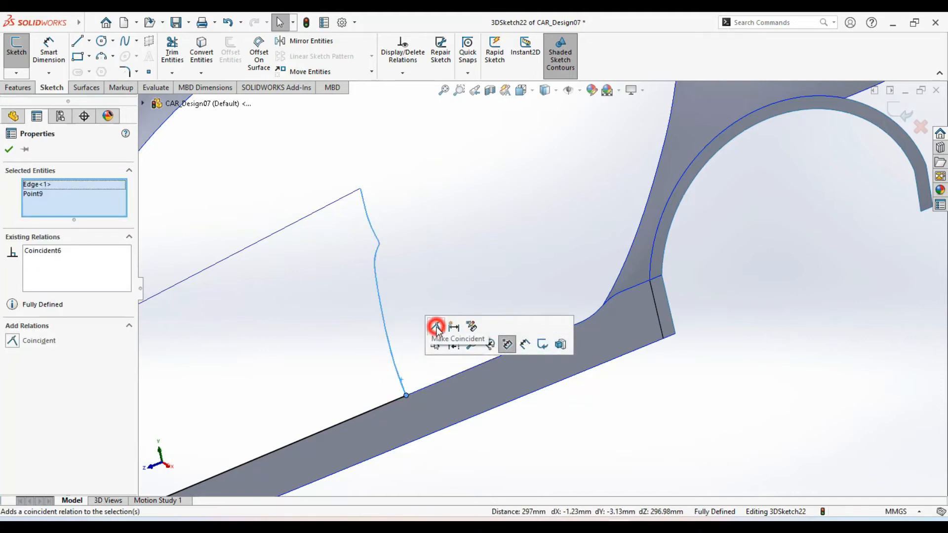
{"action": "scroll", "coordinate": [356, 355], "scroll_direction": "up", "scroll_amount": 2}
{"action": "middle_click_drag", "start_coordinate": [353, 355], "coordinate": [498, 305], "text": "ctrl"}
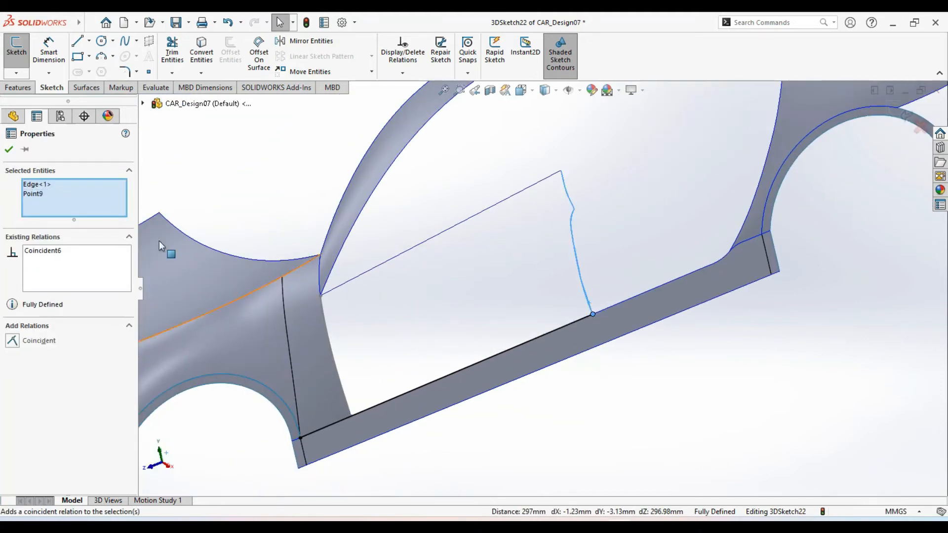
{"action": "left_click", "coordinate": [8, 150]}
- Make the sill line's front endpoint coincident with the front-edge spline of 3DSketch21 and finish the 3D sketch
{"action": "left_click", "coordinate": [301, 436]}
{"action": "left_click_drag", "start_coordinate": [315, 432], "coordinate": [336, 426]}
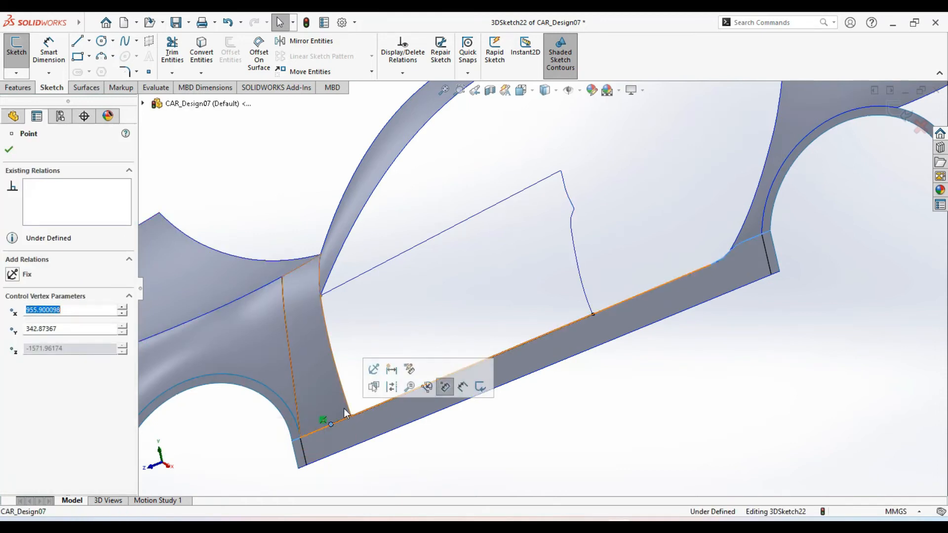
{"action": "left_click", "coordinate": [349, 408], "text": "ctrl"}
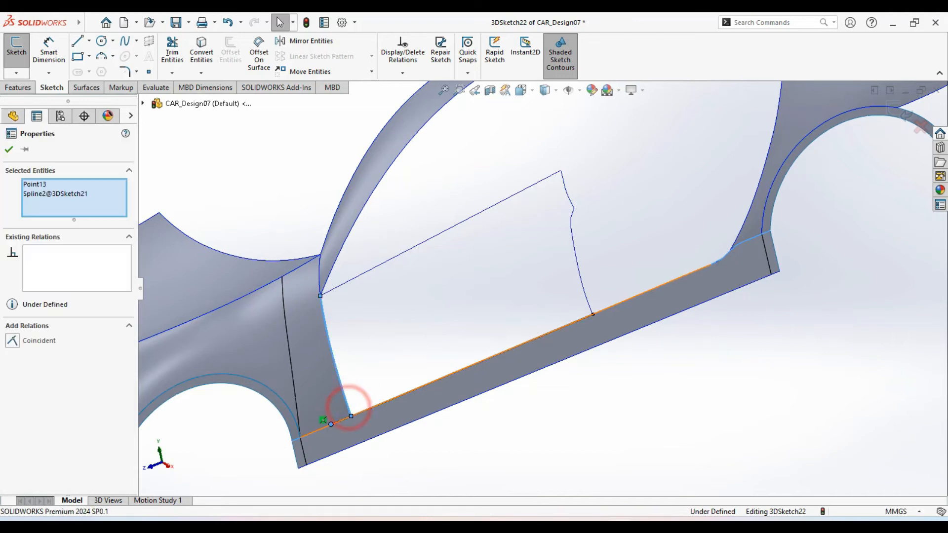
{"action": "left_click", "coordinate": [384, 355]}
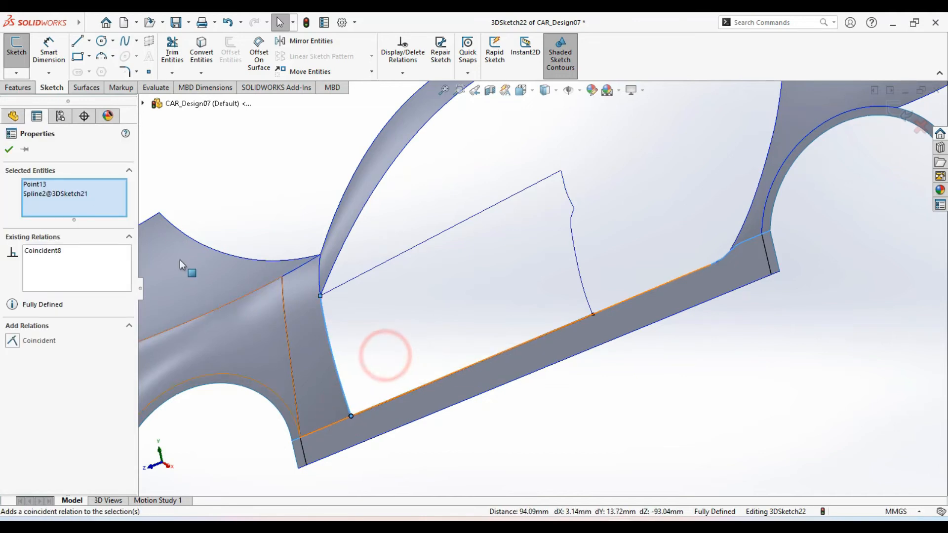
{"action": "left_click", "coordinate": [8, 150]}
{"action": "left_click", "coordinate": [511, 417]}
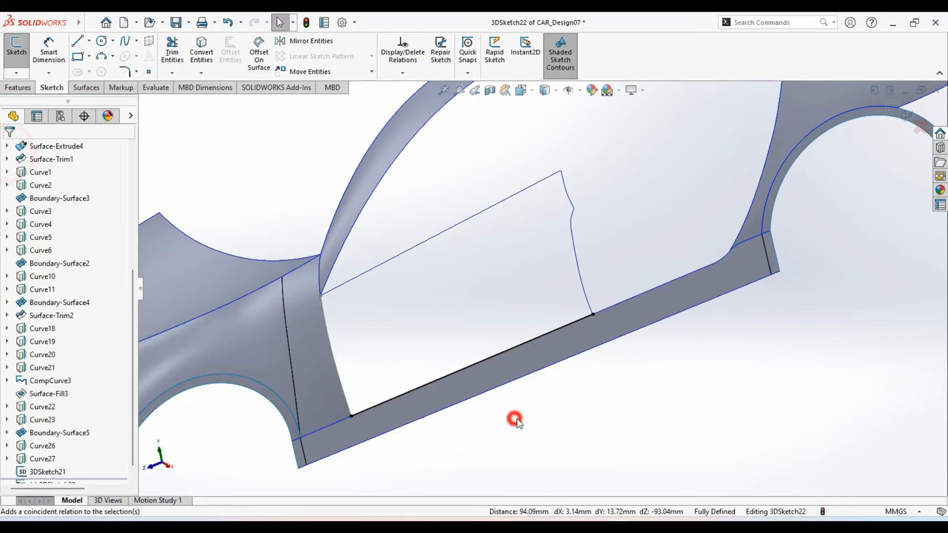
{"action": "middle_click_drag", "start_coordinate": [789, 229], "coordinate": [688, 330], "text": "ctrl"}
{"action": "scroll", "coordinate": [683, 339], "scroll_direction": "up", "scroll_amount": 3}
{"action": "left_click", "coordinate": [897, 112]}
{"action": "left_click", "coordinate": [706, 398]}
- Start a boundary surface with the front door's top curve and the sill line as Direction 1, and flip its connectors
{"action": "mouse_move", "coordinate": [628, 409]}
{"action": "middle_mouse_down"}
{"action": "mouse_move", "coordinate": [588, 413]}
{"action": "mouse_move", "coordinate": [605, 440]}
{"action": "mouse_move", "coordinate": [617, 385]}
{"action": "middle_mouse_up"}
{"action": "scroll", "coordinate": [526, 339], "scroll_direction": "down", "scroll_amount": 5}
{"action": "scroll", "coordinate": [526, 338], "scroll_direction": "up", "scroll_amount": 4}
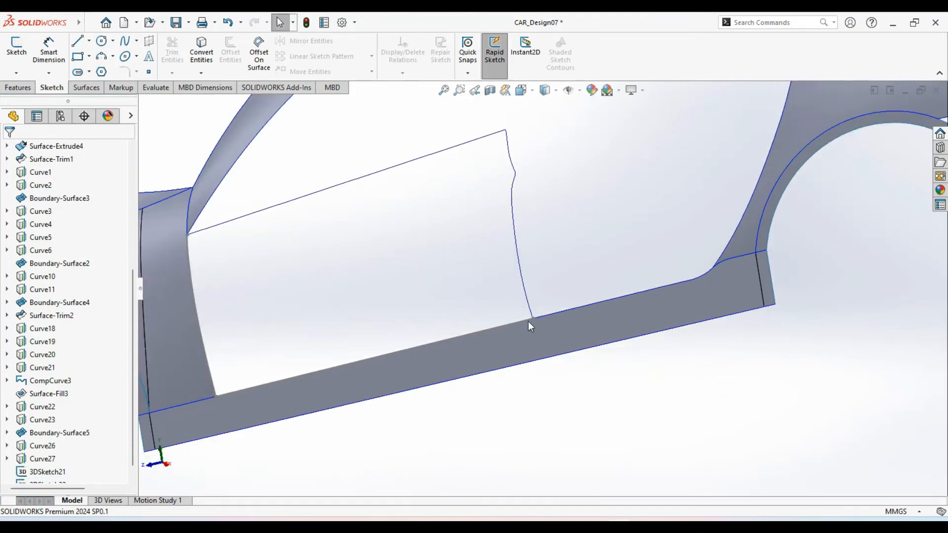
{"action": "mouse_move", "coordinate": [449, 261]}
{"action": "middle_mouse_down", "text": "ctrl"}
{"action": "mouse_move", "coordinate": [487, 300]}
{"action": "mouse_move", "coordinate": [544, 248]}
{"action": "middle_mouse_up", "text": "ctrl"}
{"action": "scroll", "coordinate": [537, 182], "scroll_direction": "down", "scroll_amount": 3}
{"action": "scroll", "coordinate": [537, 249], "scroll_direction": "up", "scroll_amount": 2}
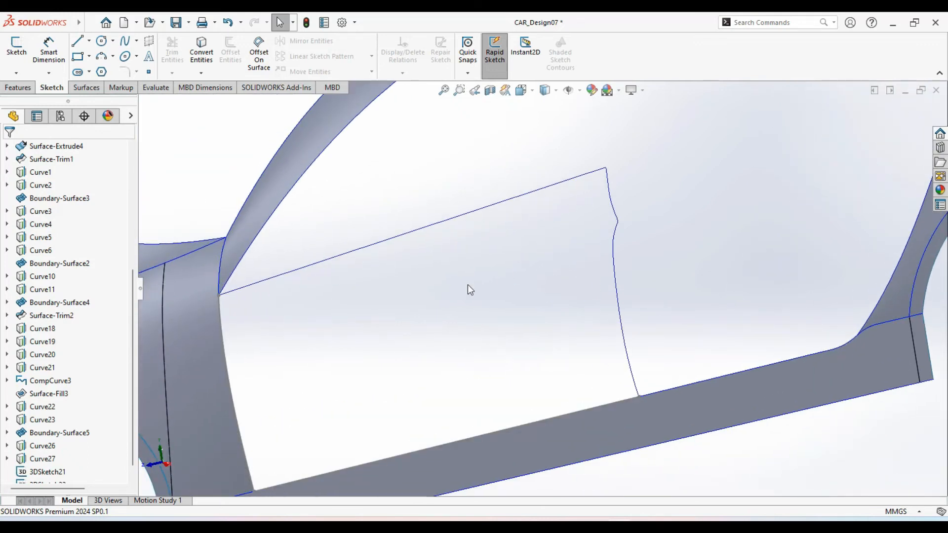
{"action": "left_click", "coordinate": [97, 90]}
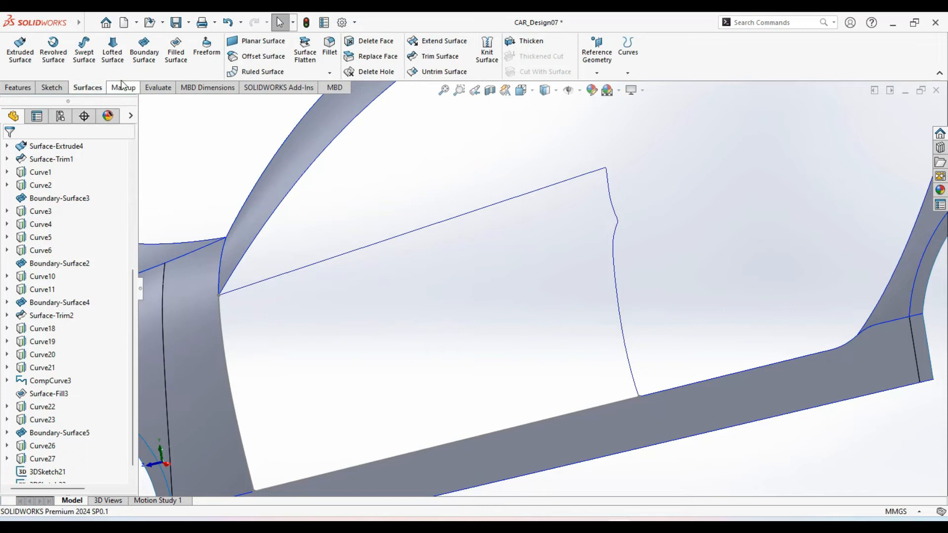
{"action": "left_click", "coordinate": [144, 61]}
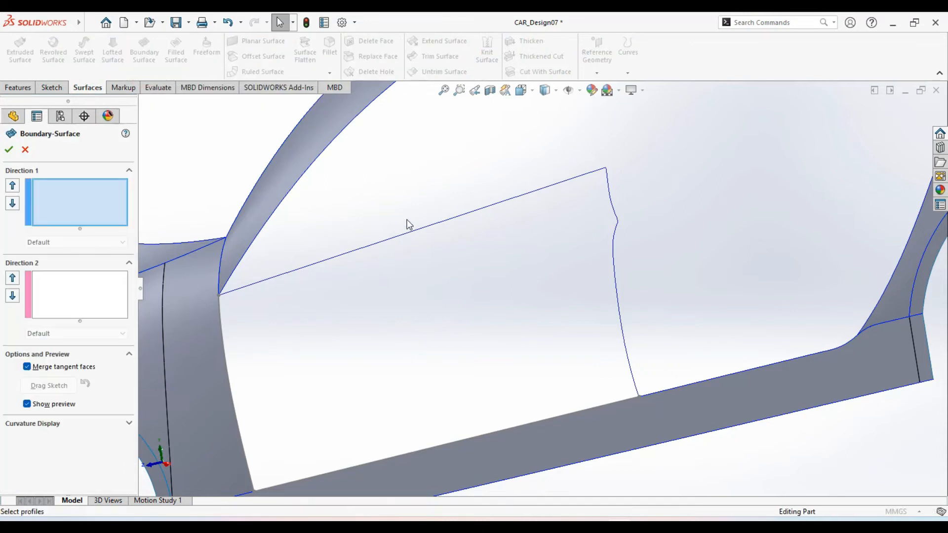
{"action": "left_click", "coordinate": [427, 200]}
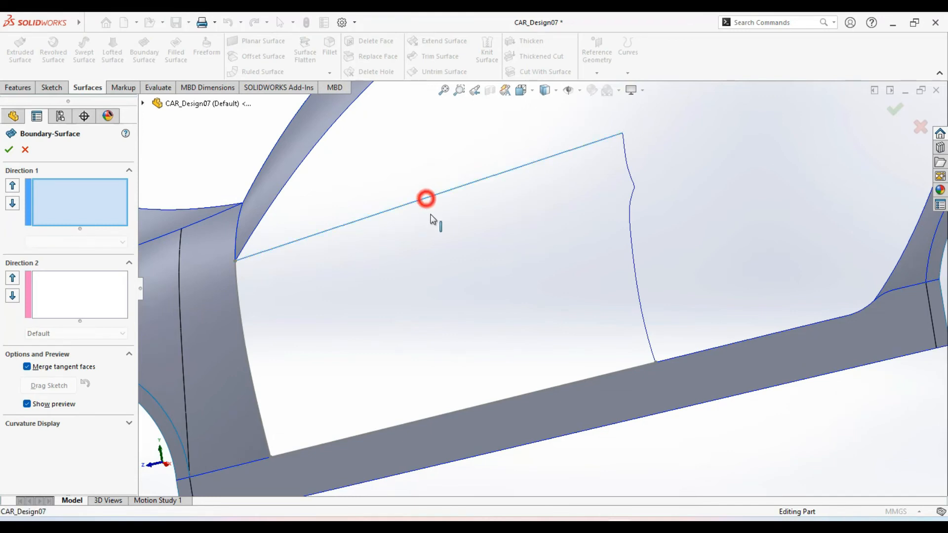
{"action": "middle_click_drag", "start_coordinate": [488, 297], "coordinate": [498, 266], "text": "ctrl"}
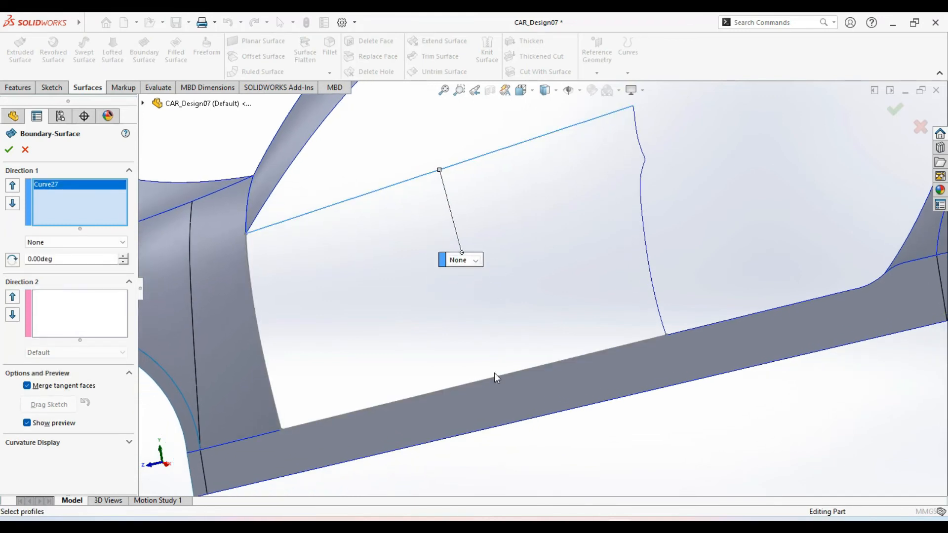
{"action": "left_click", "coordinate": [494, 375]}
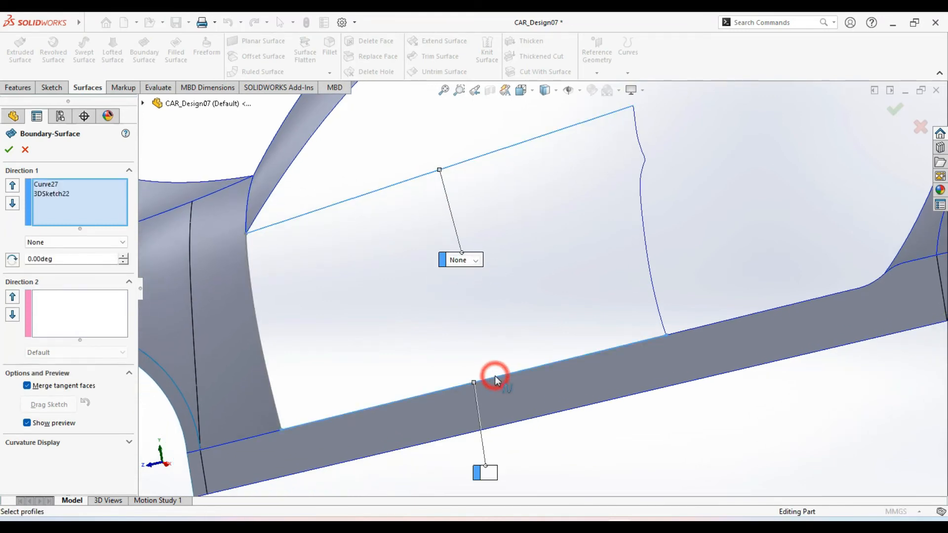
{"action": "right_click", "coordinate": [666, 336]}
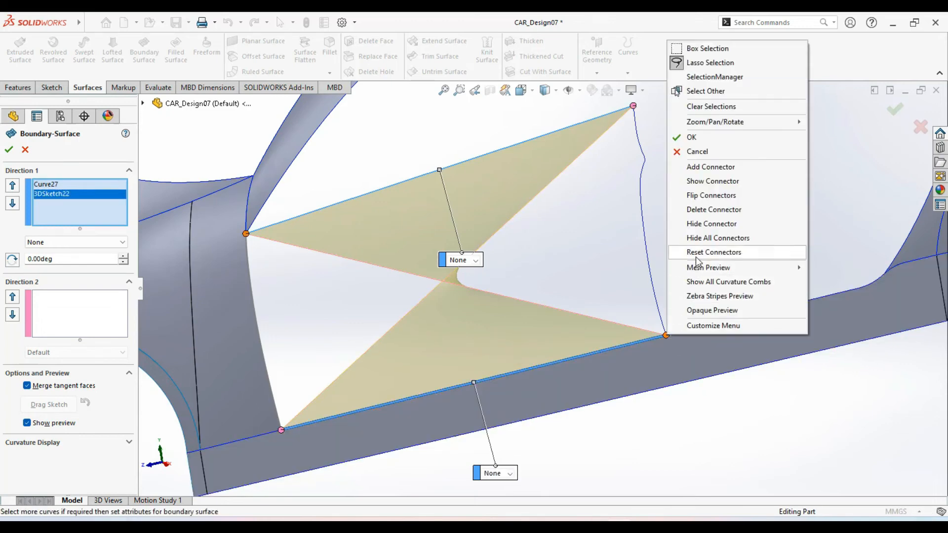
{"action": "left_click", "coordinate": [721, 195]}
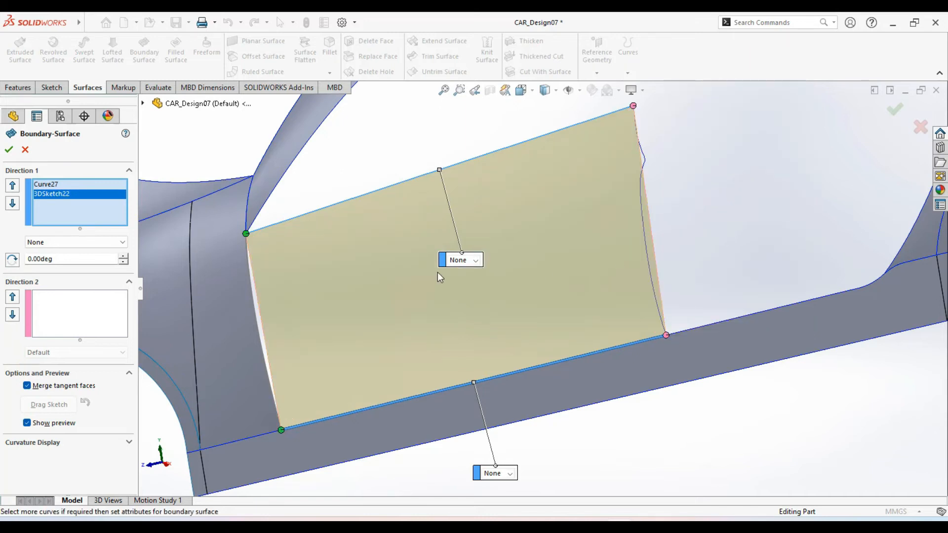
- Add the door's rear-edge curve and the front-edge 3DSketch21 as Direction 2 and create the boundary surface
{"action": "left_click", "coordinate": [91, 309]}
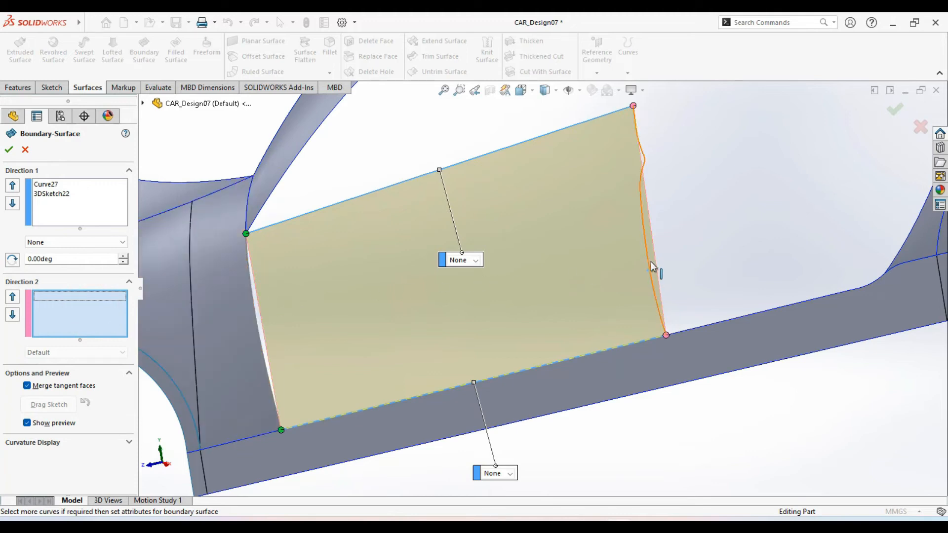
{"action": "scroll", "coordinate": [645, 232], "scroll_direction": "down", "scroll_amount": 3}
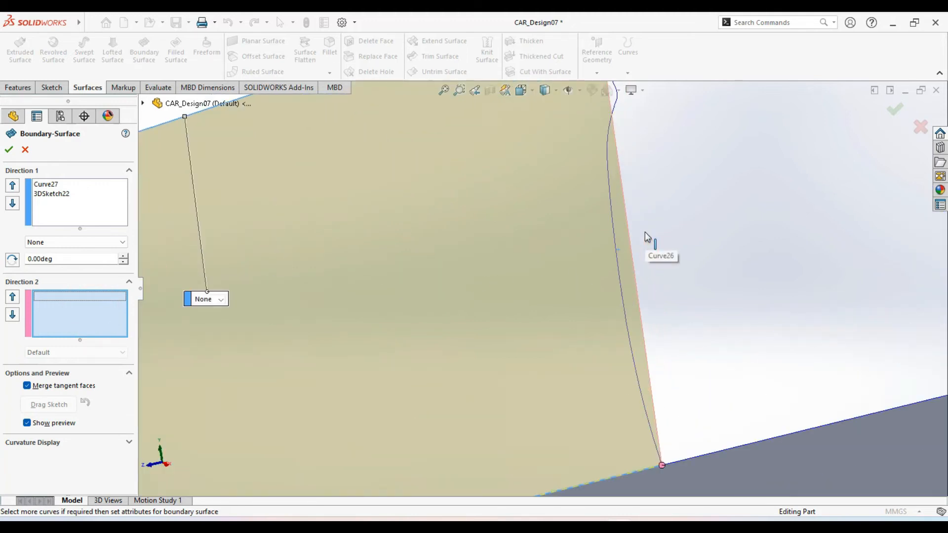
{"action": "left_click", "coordinate": [614, 243]}
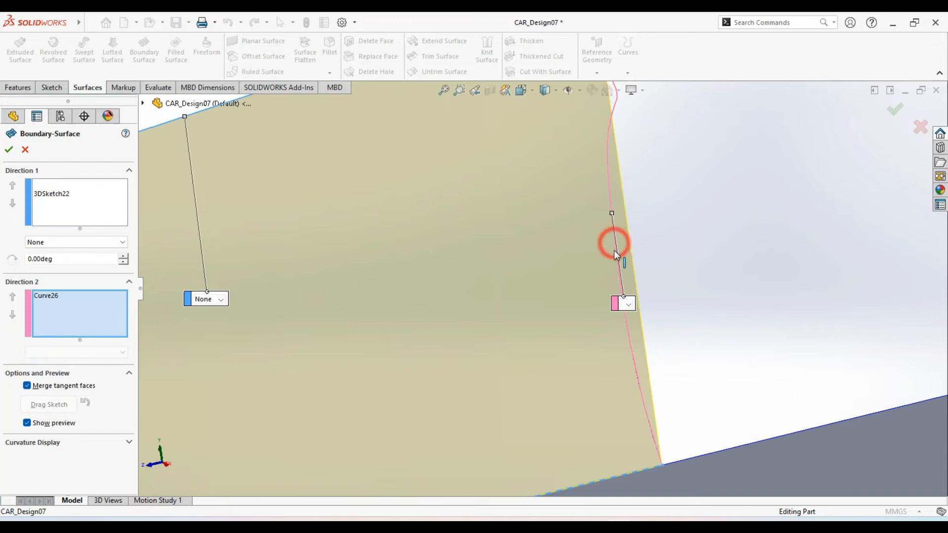
{"action": "scroll", "coordinate": [614, 294], "scroll_direction": "up", "scroll_amount": 5}
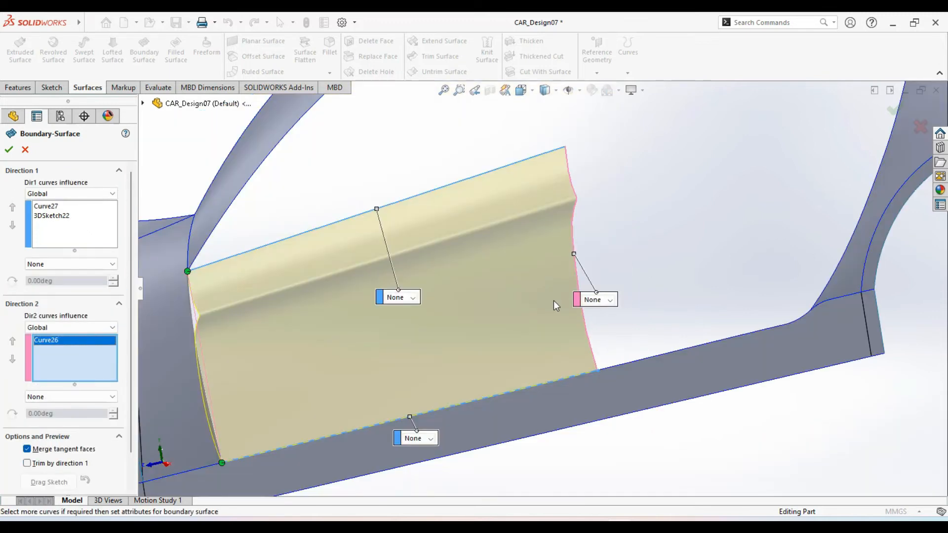
{"action": "scroll", "coordinate": [182, 342], "scroll_direction": "down", "scroll_amount": 3}
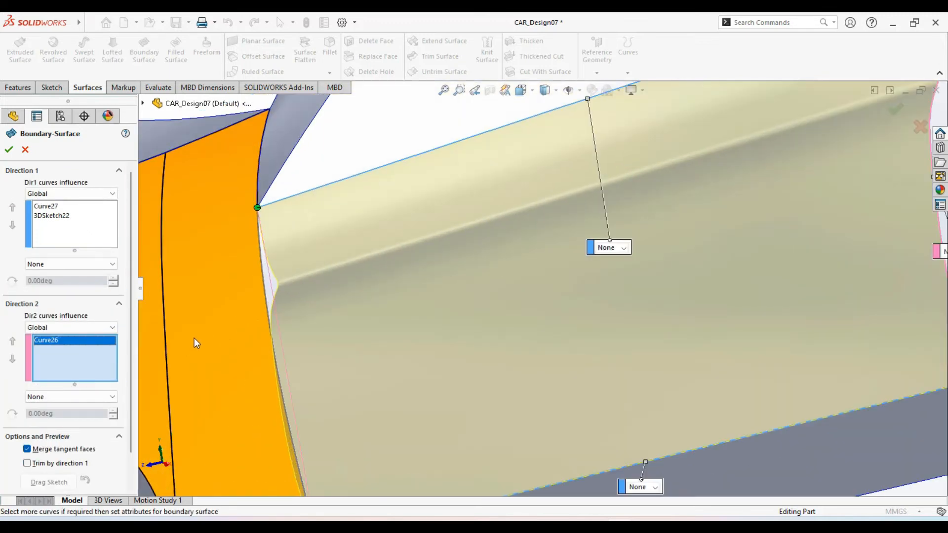
{"action": "left_click", "coordinate": [266, 295]}
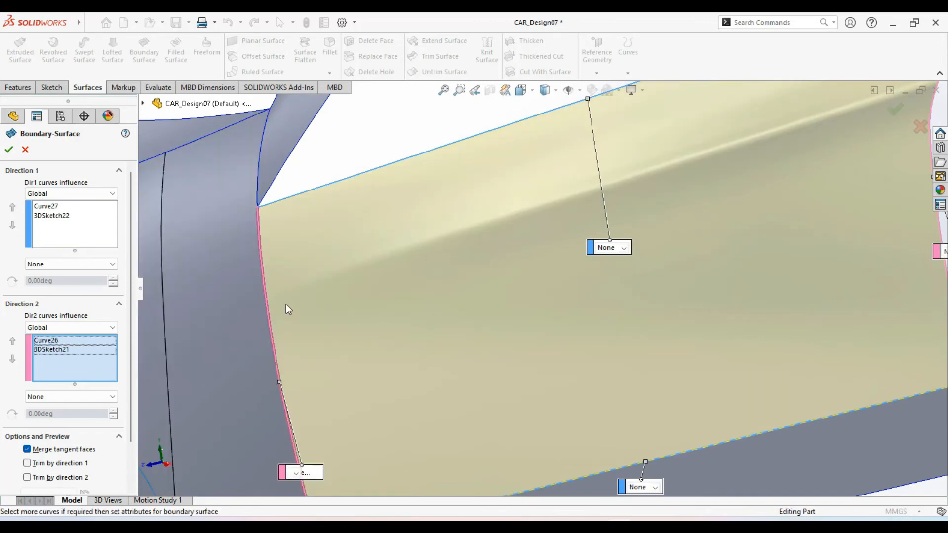
{"action": "scroll", "coordinate": [285, 304], "scroll_direction": "up", "scroll_amount": 5}
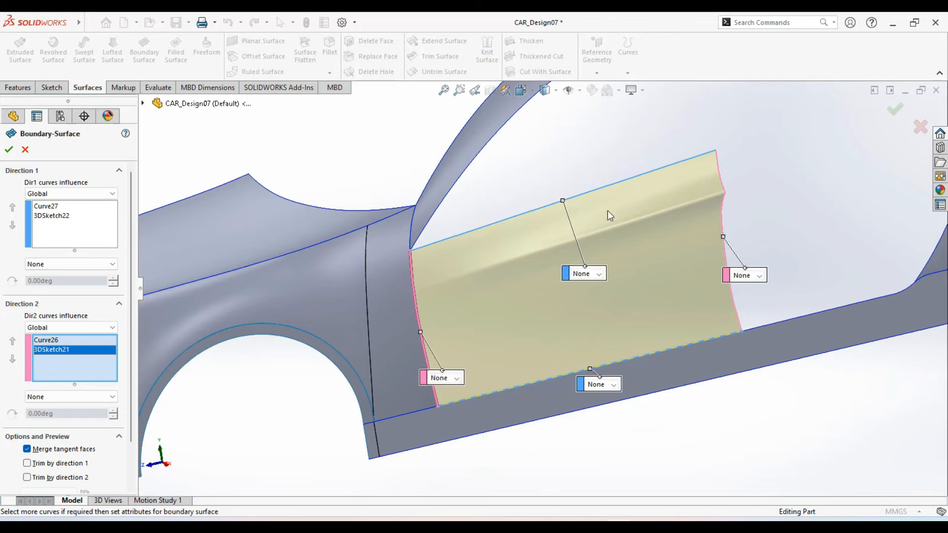
{"action": "scroll", "coordinate": [642, 263], "scroll_direction": "up", "scroll_amount": 6}
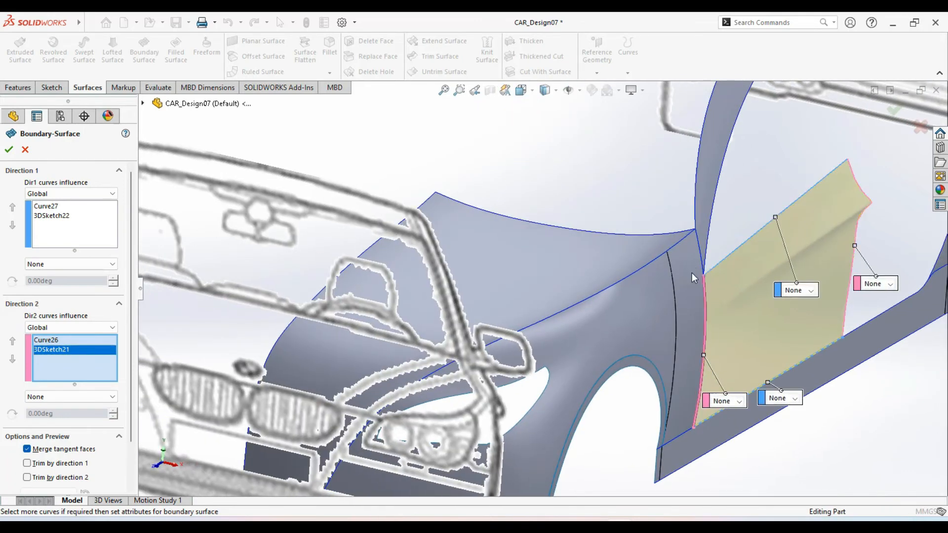
{"action": "scroll", "coordinate": [680, 323], "scroll_direction": "down", "scroll_amount": 6}
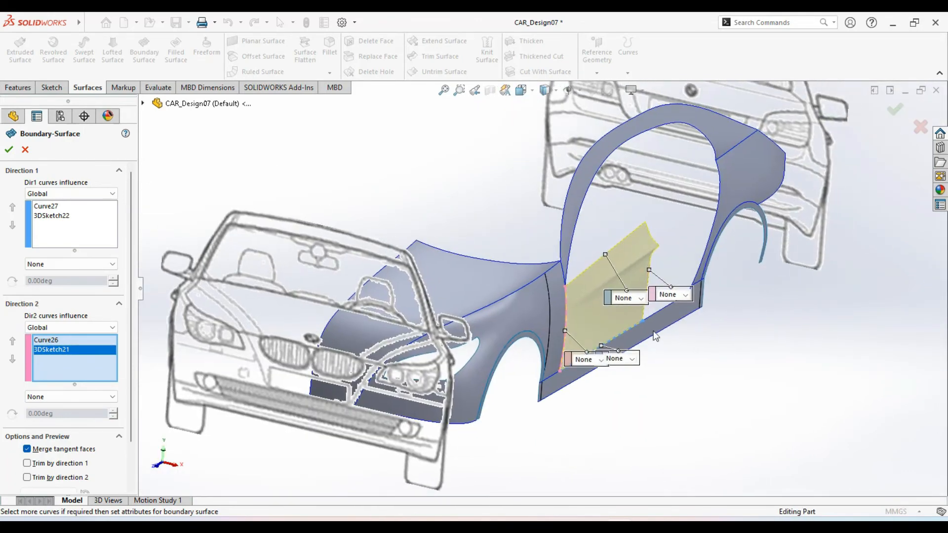
{"action": "middle_click_drag", "start_coordinate": [646, 340], "coordinate": [646, 367], "text": "ctrl"}
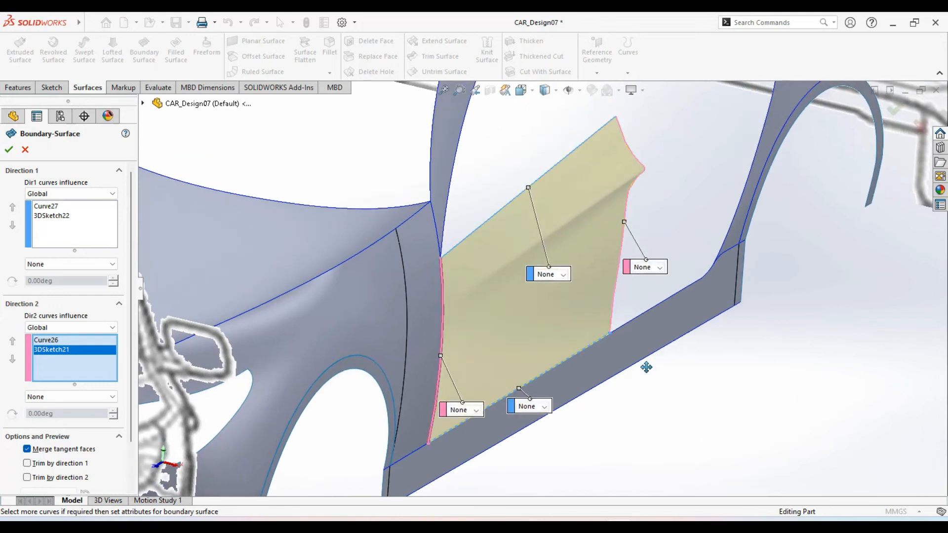
{"action": "left_click", "coordinate": [9, 151]}
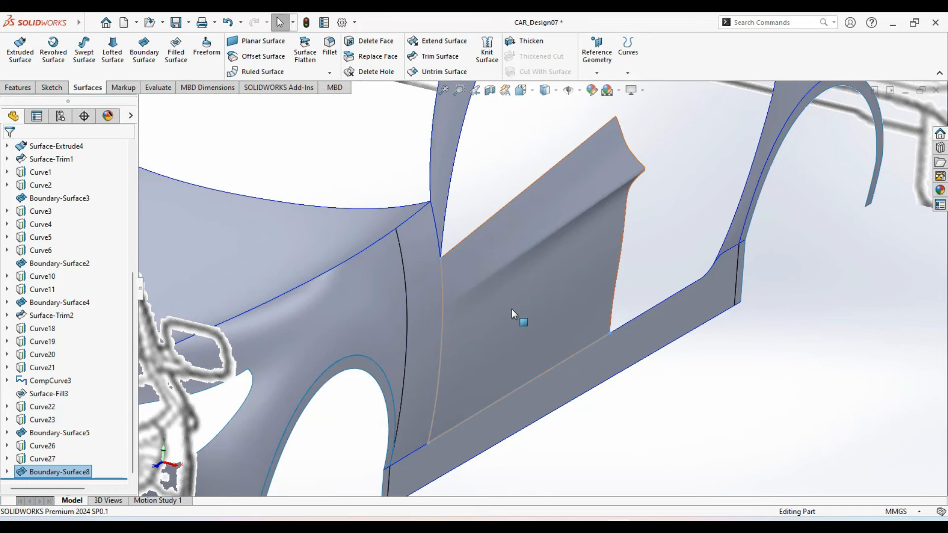
- Show the hidden reference image sketches Sketch2 and Sketch3 from the Images folder
{"action": "scroll", "coordinate": [494, 296], "scroll_direction": "down", "scroll_amount": 3}
{"action": "middle_click_drag", "start_coordinate": [466, 286], "coordinate": [525, 317]}
{"action": "scroll", "coordinate": [434, 293], "scroll_direction": "up", "scroll_amount": 3}
{"action": "middle_click_drag", "start_coordinate": [455, 341], "coordinate": [432, 387]}
{"action": "left_click", "coordinate": [479, 342]}
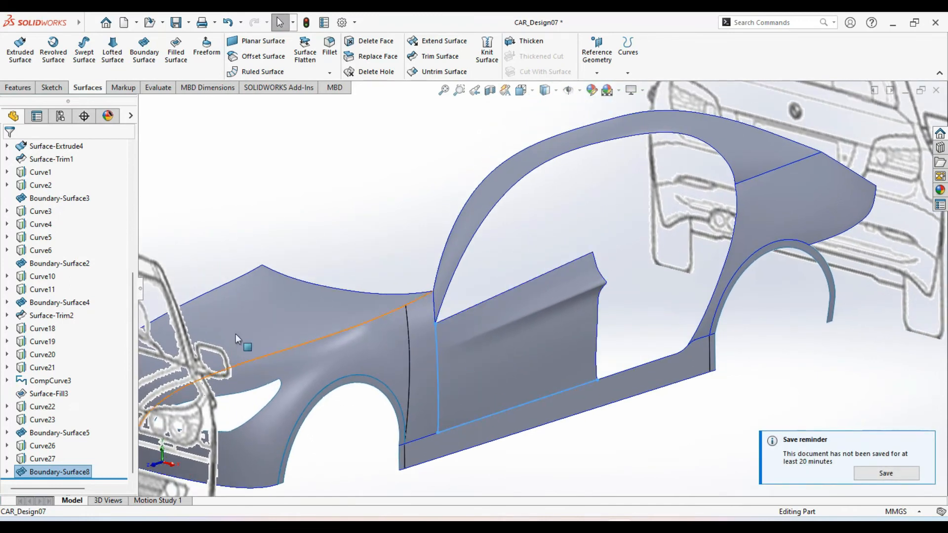
{"action": "scroll", "coordinate": [134, 328], "scroll_direction": "up", "scroll_amount": 5}
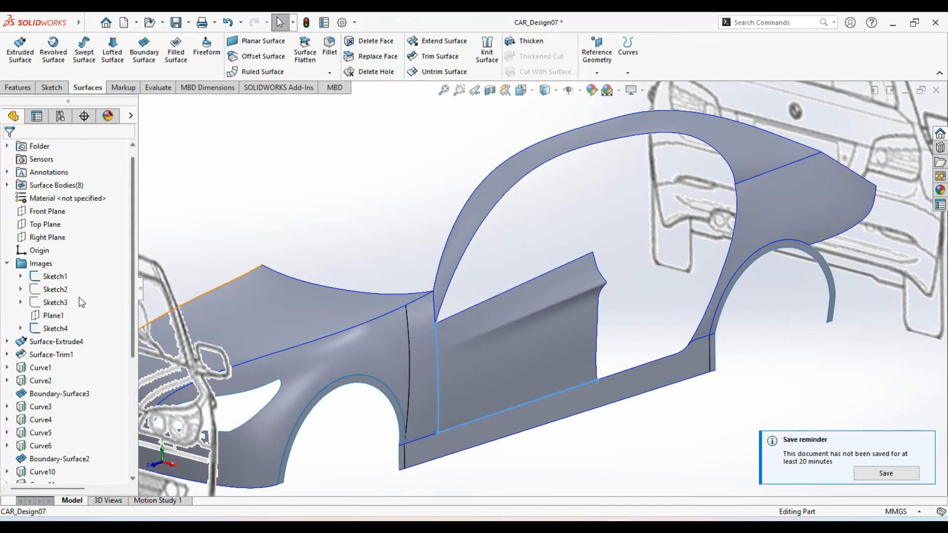
{"action": "left_click", "coordinate": [59, 290]}
{"action": "left_click", "coordinate": [61, 300], "text": "ctrl"}
{"action": "left_click", "coordinate": [67, 284]}
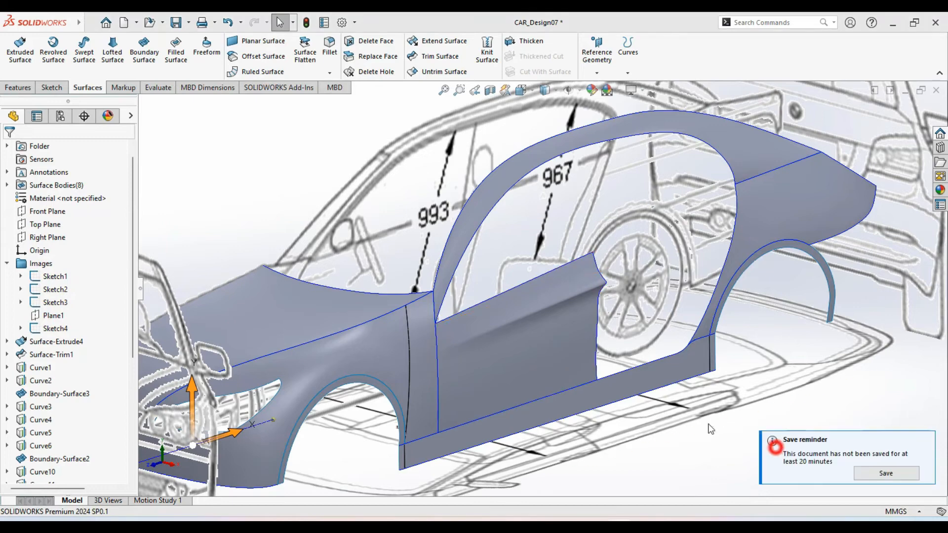
{"action": "left_click", "coordinate": [875, 417]}
- Start a new 3D sketch and switch to the Right view of the car
{"action": "middle_click_drag", "start_coordinate": [701, 427], "coordinate": [653, 429], "text": "ctrl"}
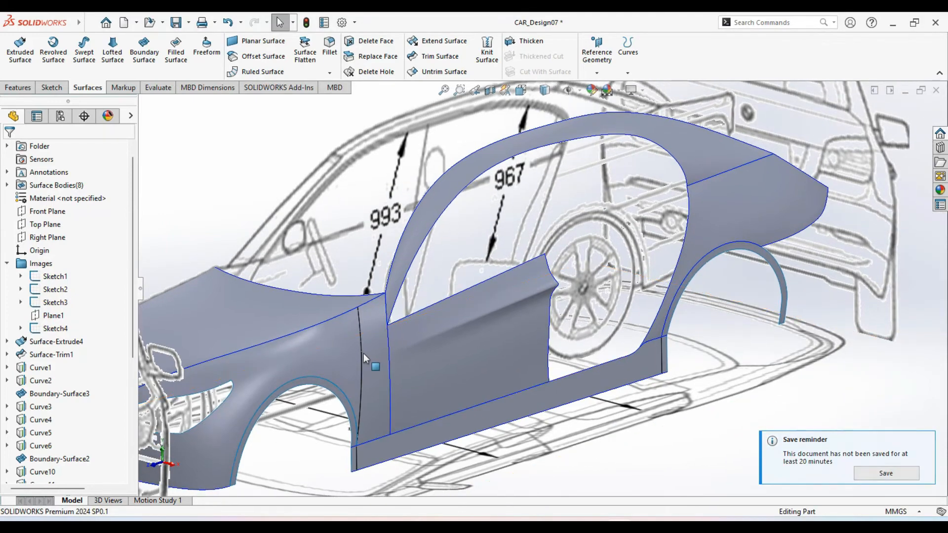
{"action": "scroll", "coordinate": [339, 353], "scroll_direction": "up", "scroll_amount": 3}
{"action": "scroll", "coordinate": [551, 357], "scroll_direction": "up", "scroll_amount": 4}
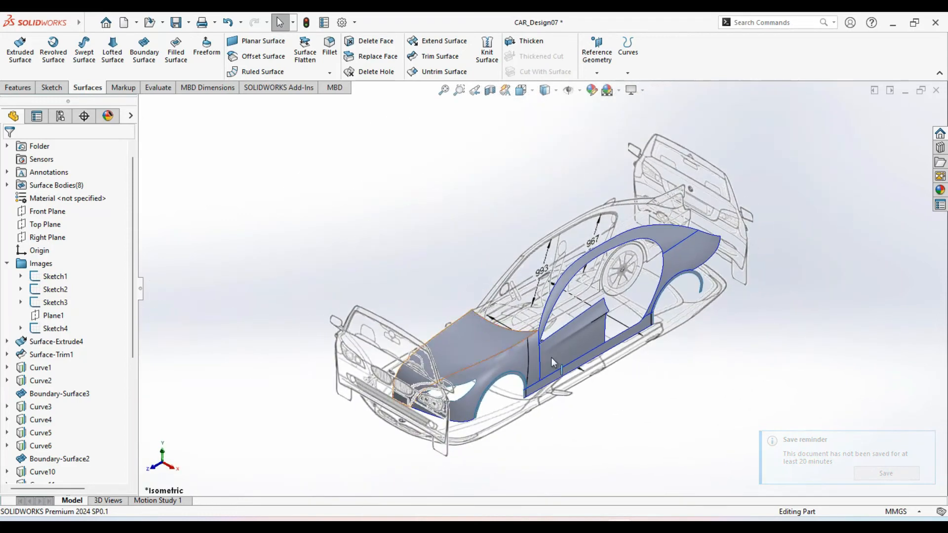
{"action": "left_click", "coordinate": [692, 404]}
{"action": "middle_click_drag", "start_coordinate": [621, 387], "coordinate": [599, 394], "text": "ctrl"}
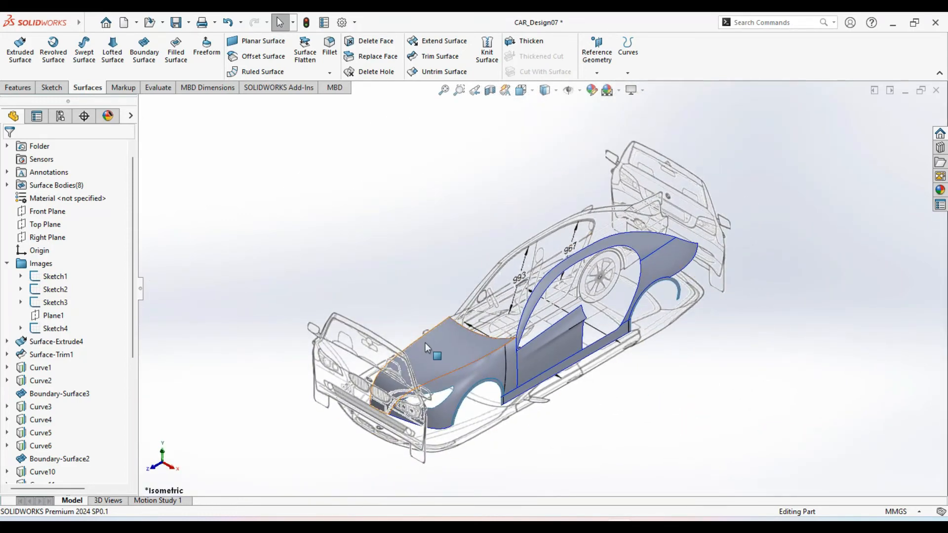
{"action": "left_click", "coordinate": [61, 90]}
{"action": "left_click", "coordinate": [17, 72]}
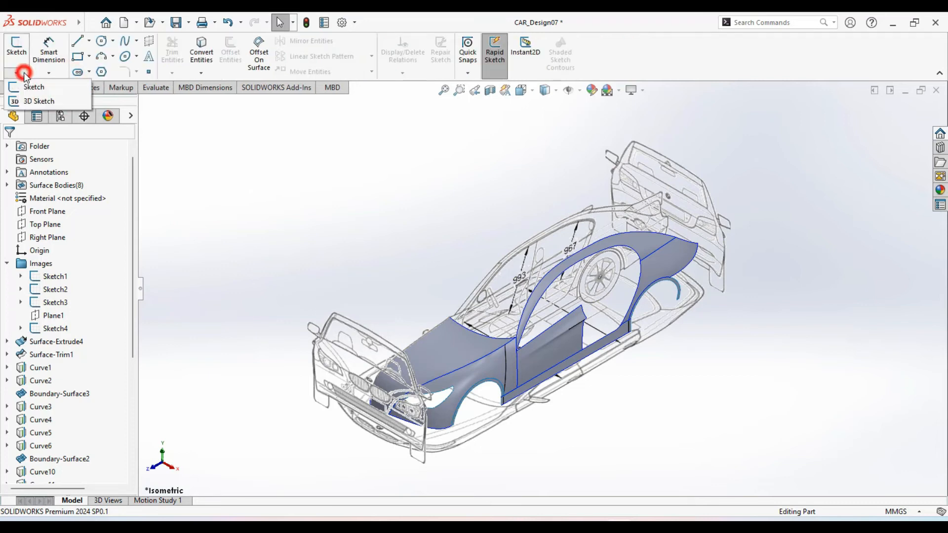
{"action": "left_click", "coordinate": [29, 100]}
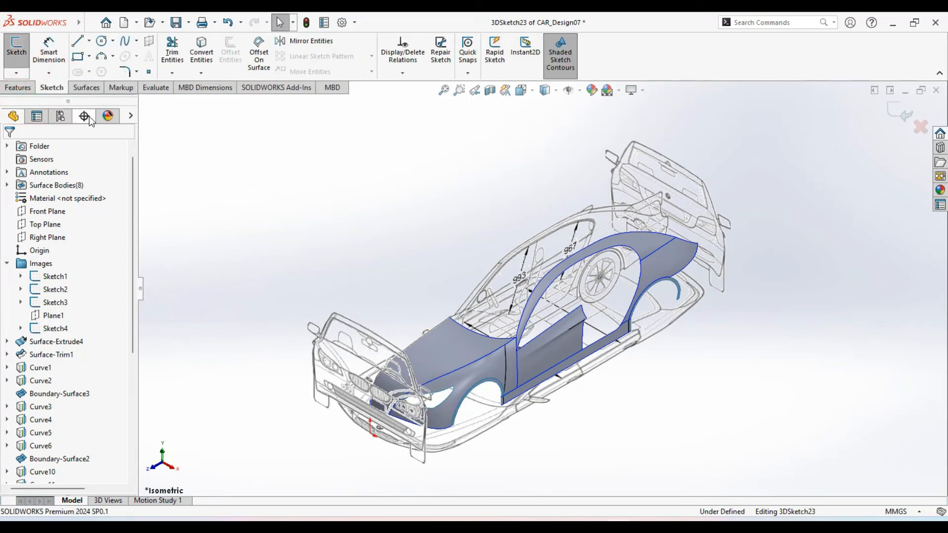
{"action": "middle_click_drag", "start_coordinate": [295, 230], "coordinate": [230, 223], "text": "ctrl"}
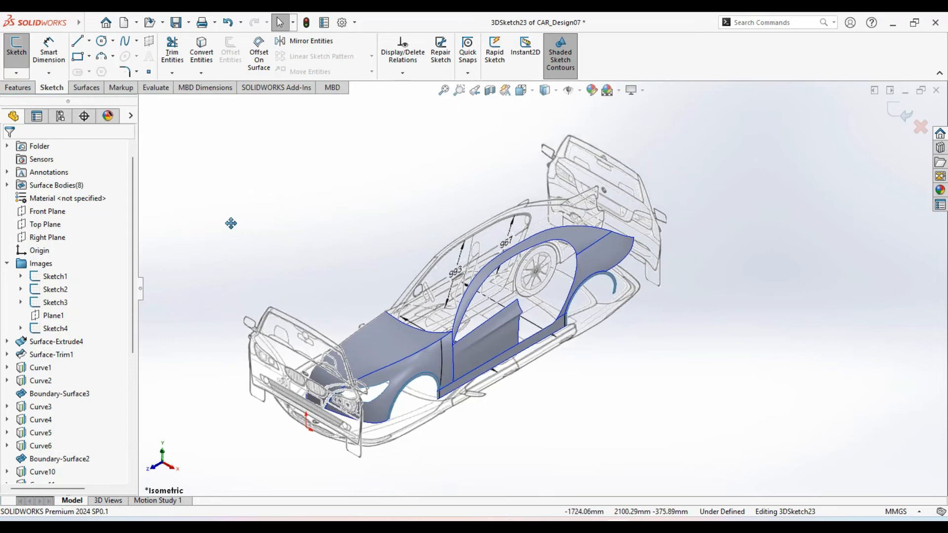
{"action": "left_click", "coordinate": [522, 92]}
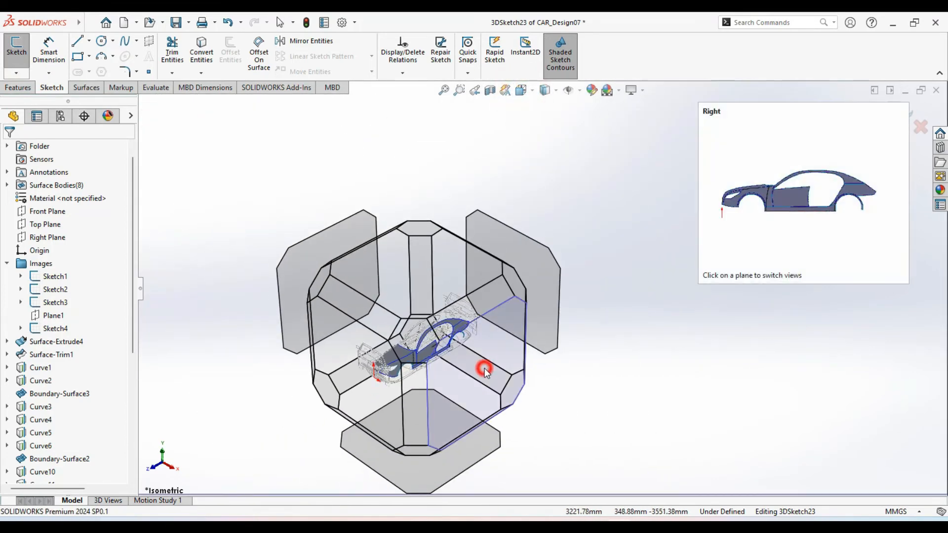
{"action": "left_click", "coordinate": [484, 368]}
- Draw a line from the front door's top rear corner to the body corner at the rear end of the window opening
{"action": "scroll", "coordinate": [592, 279], "scroll_direction": "down", "scroll_amount": 5}
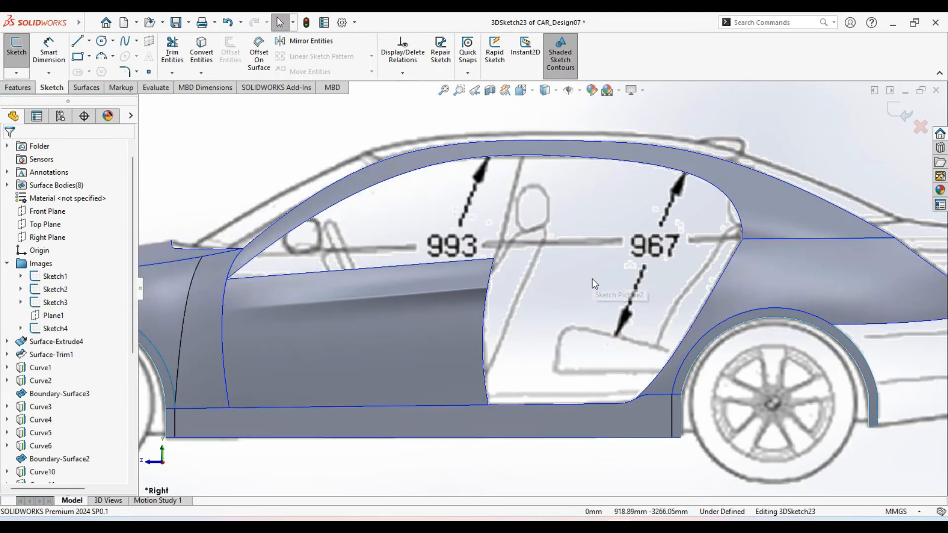
{"action": "scroll", "coordinate": [591, 279], "scroll_direction": "down", "scroll_amount": 3}
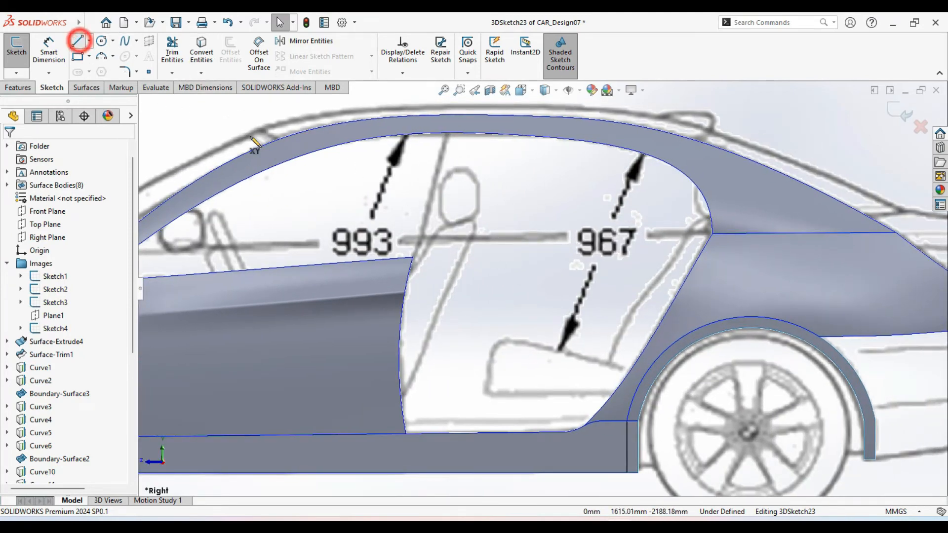
{"action": "left_click", "coordinate": [78, 41]}
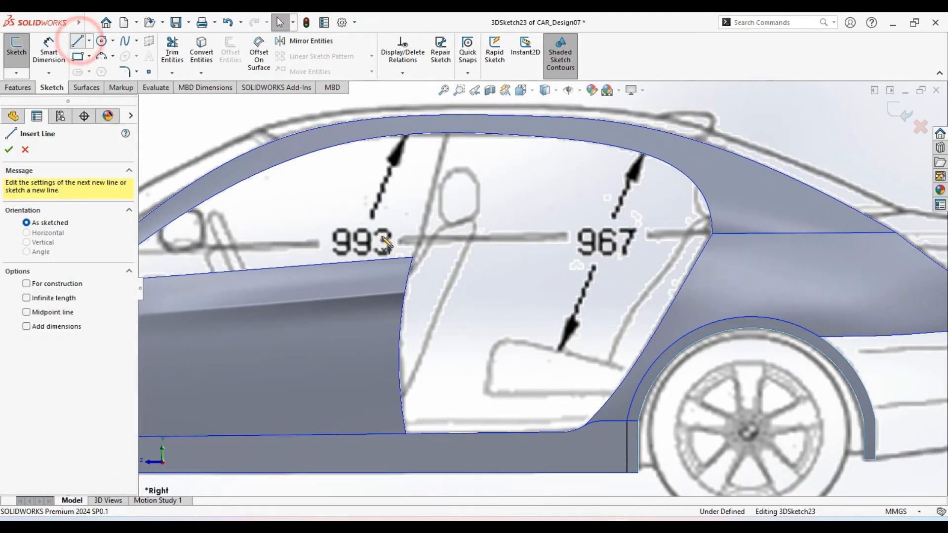
{"action": "left_click", "coordinate": [412, 257]}
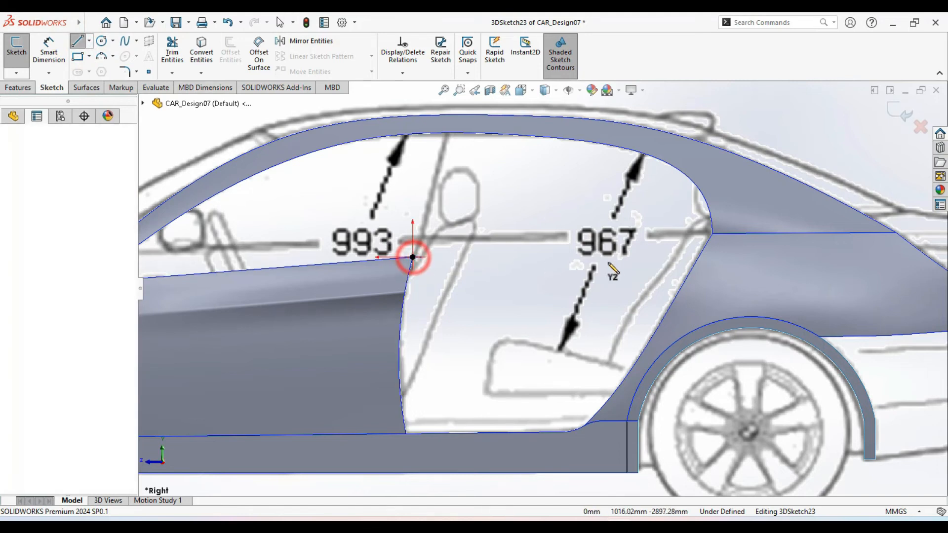
{"action": "left_click", "coordinate": [711, 233]}
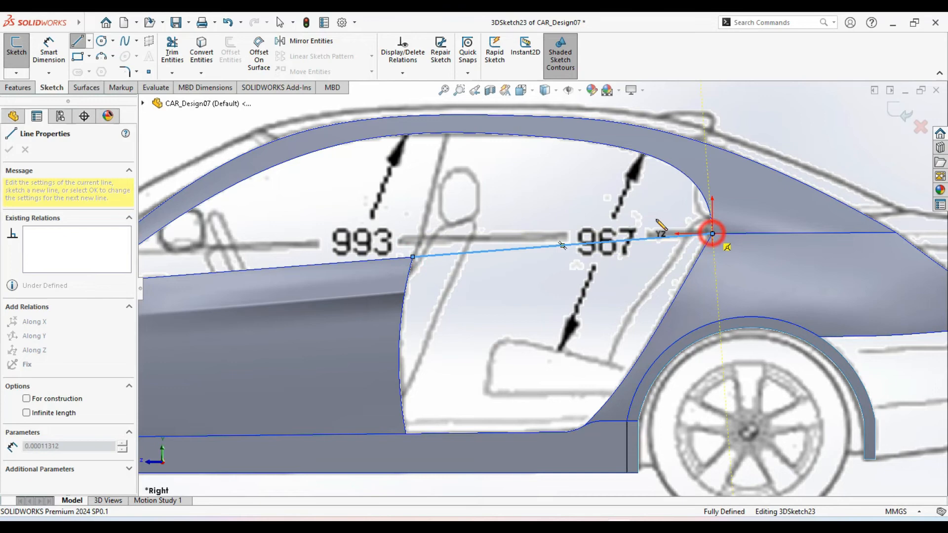
- Finish the line across the top of the rear door opening and exit the 3D sketch
{"action": "right_click", "coordinate": [612, 204]}
{"action": "left_click", "coordinate": [629, 211]}
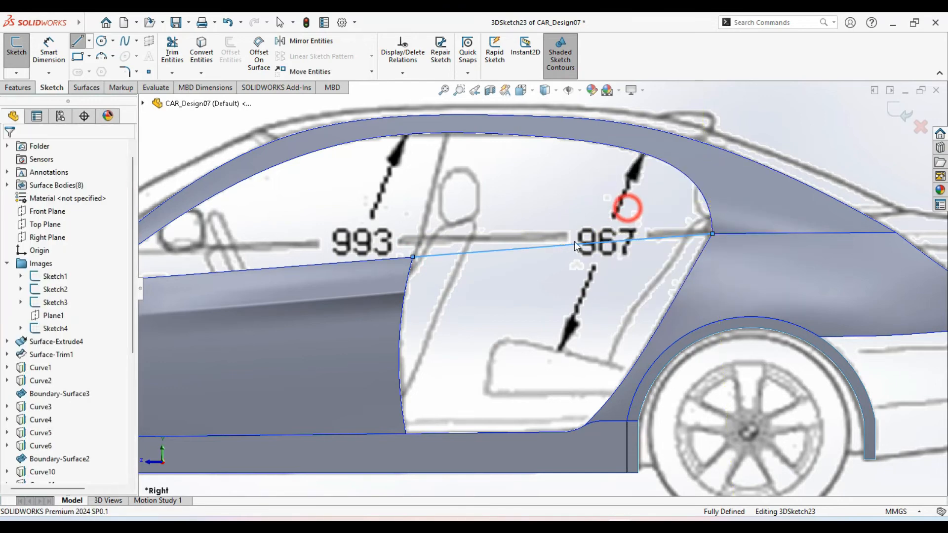
{"action": "middle_click_drag", "start_coordinate": [515, 302], "coordinate": [519, 333]}
{"action": "left_click", "coordinate": [899, 118]}
{"action": "left_click", "coordinate": [769, 384]}
{"action": "middle_click_drag", "start_coordinate": [522, 389], "coordinate": [519, 333]}
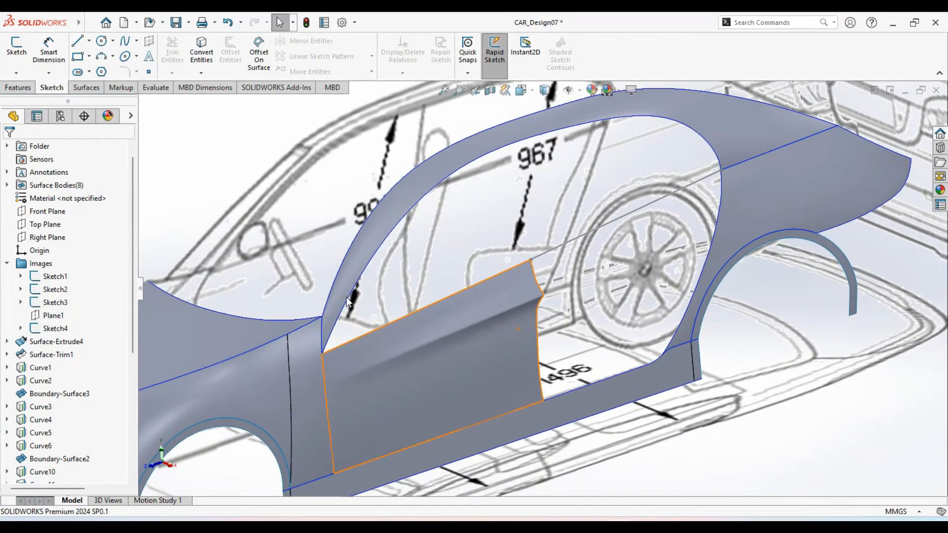
- Start a new 3D sketch and convert the sill's upper edge below the doors into sketch entities
{"action": "middle_click_drag", "start_coordinate": [176, 161], "coordinate": [222, 195], "text": "ctrl"}
{"action": "scroll", "coordinate": [203, 177], "scroll_direction": "up", "scroll_amount": 1}
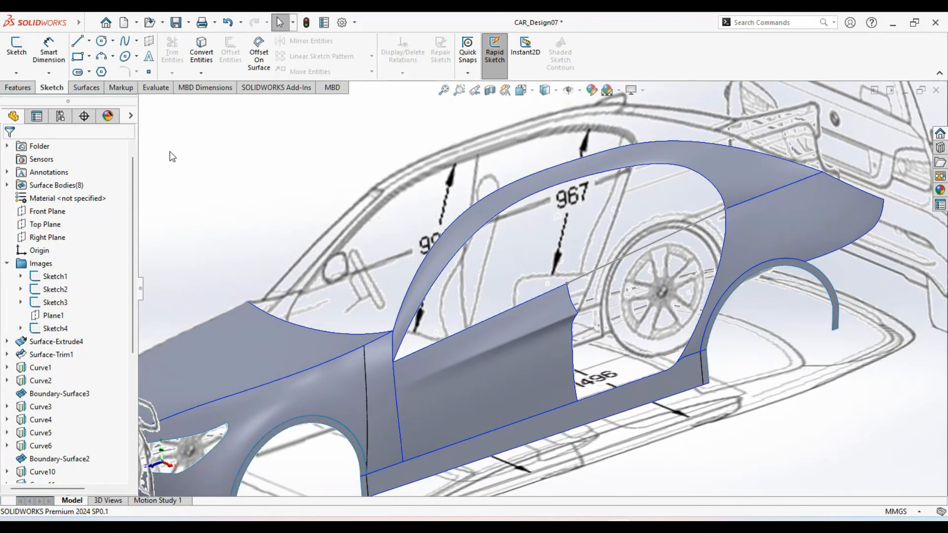
{"action": "left_click", "coordinate": [20, 74]}
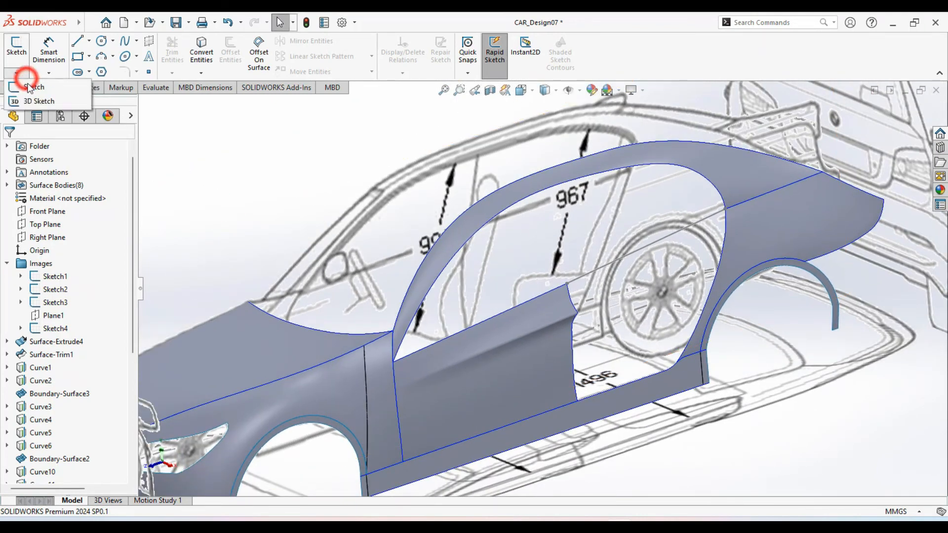
{"action": "left_click", "coordinate": [30, 97]}
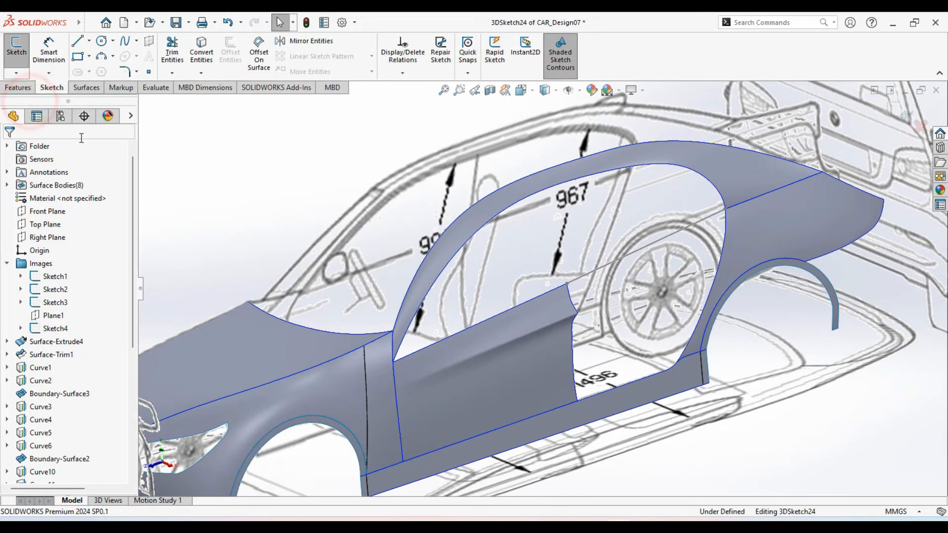
{"action": "middle_click_drag", "start_coordinate": [357, 278], "coordinate": [334, 269], "text": "ctrl"}
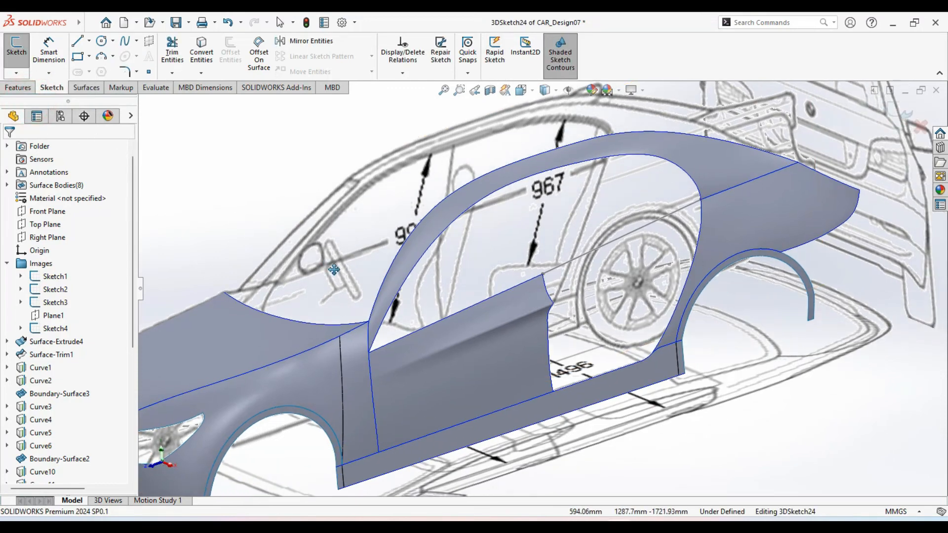
{"action": "left_click", "coordinate": [202, 55]}
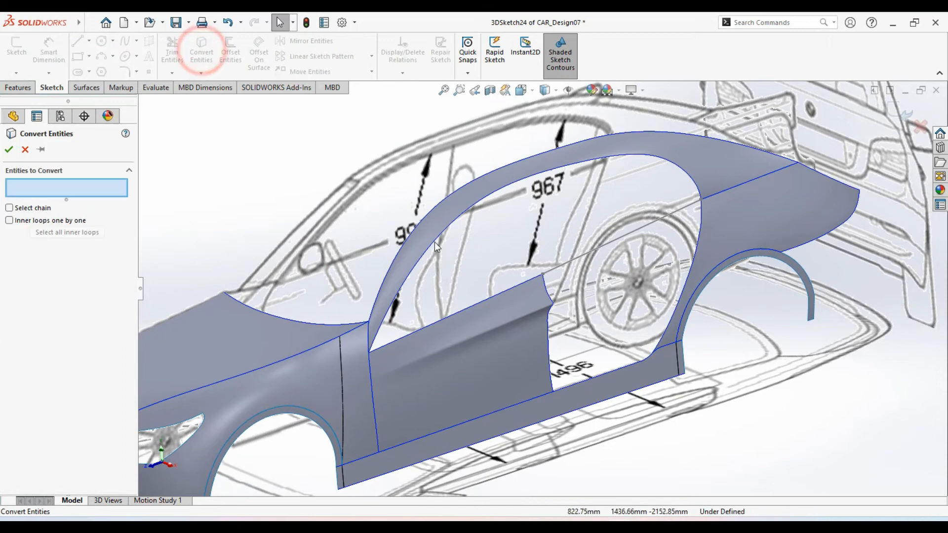
{"action": "left_click", "coordinate": [597, 376]}
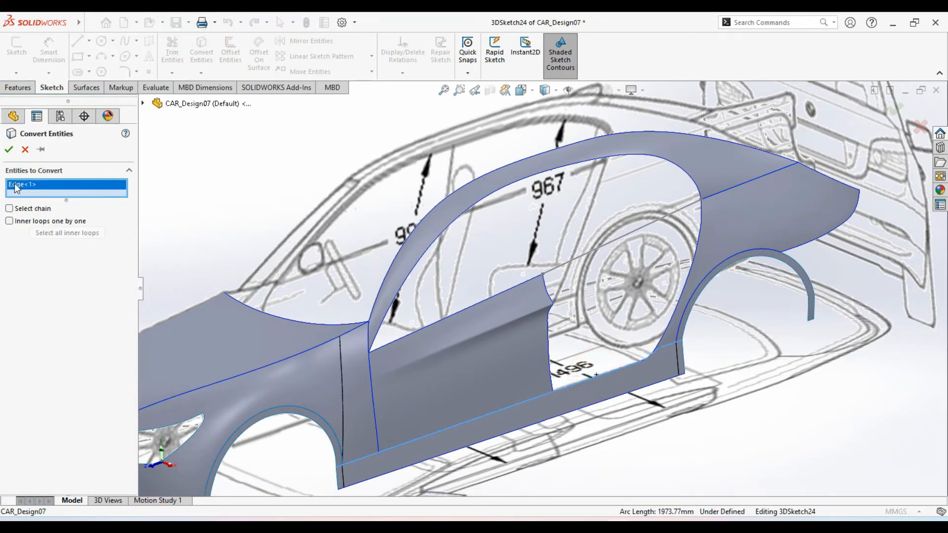
{"action": "left_click", "coordinate": [8, 149]}
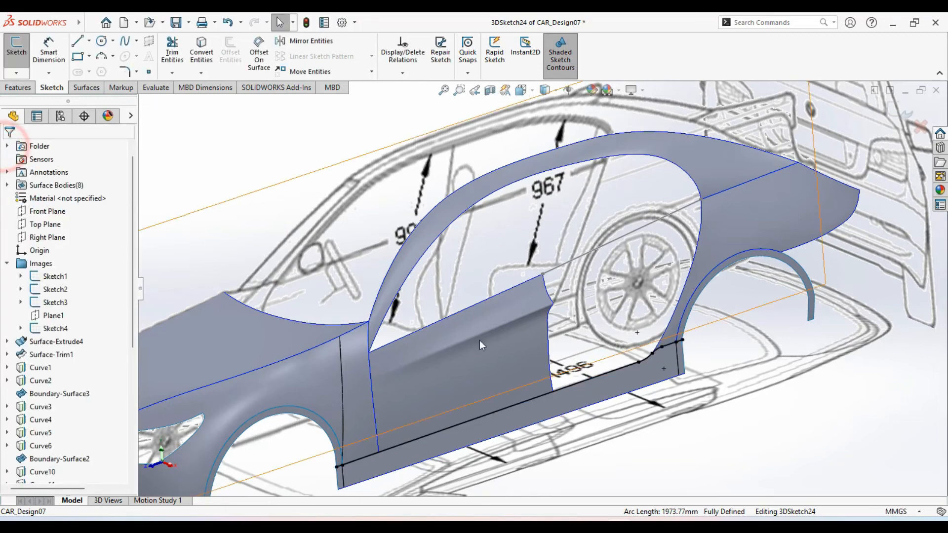
- Trim the converted sill edge's short end segment at the front wheel arch and its rear segments beyond the rear door opening's lower corner
{"action": "middle_click_drag", "start_coordinate": [598, 386], "coordinate": [578, 379], "text": "ctrl"}
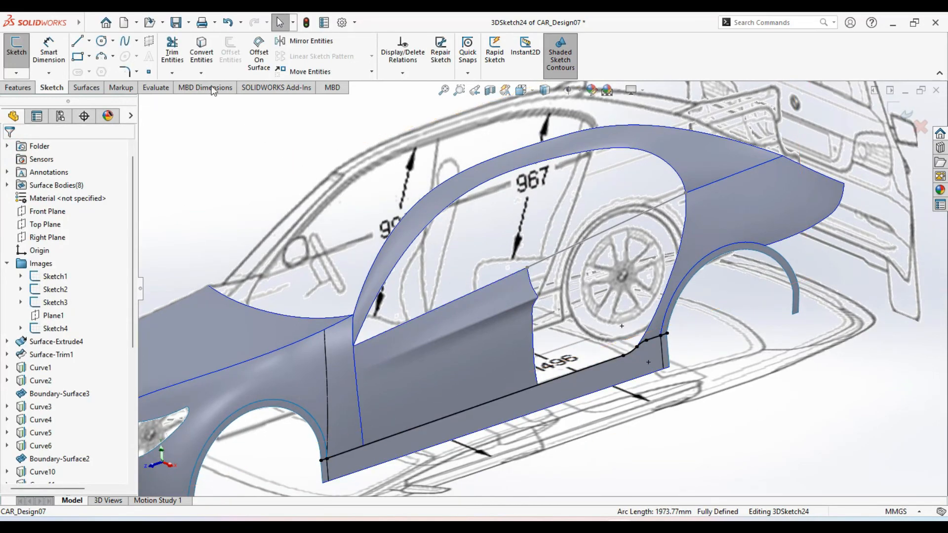
{"action": "left_click", "coordinate": [171, 56]}
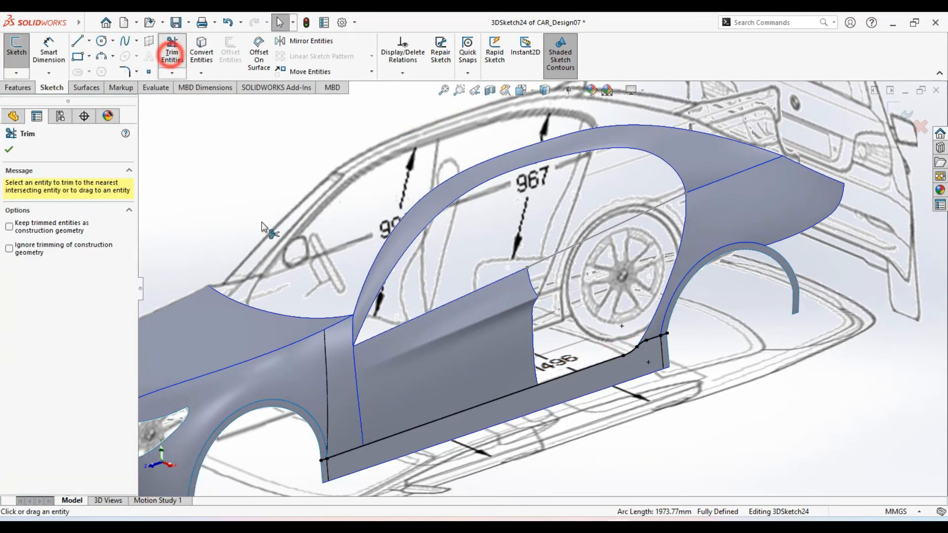
{"action": "left_click", "coordinate": [324, 461]}
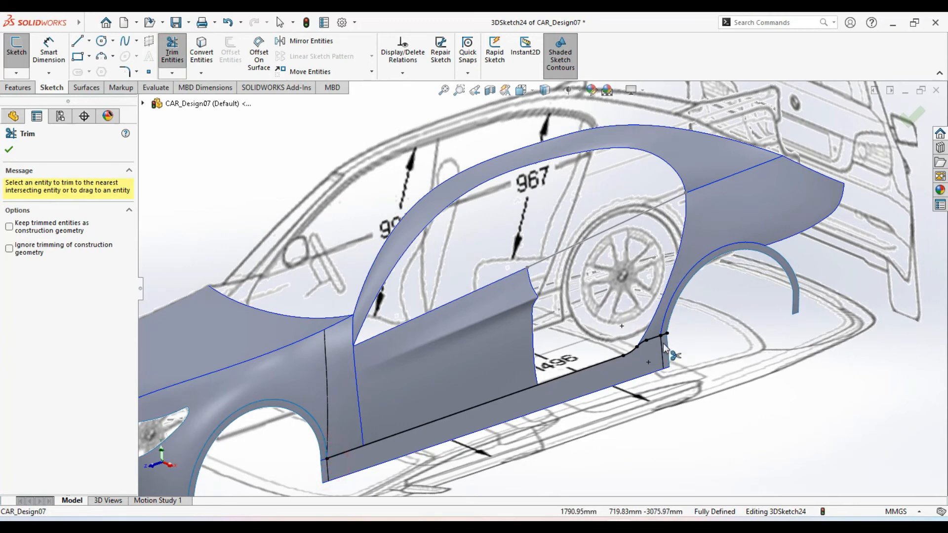
{"action": "left_click", "coordinate": [666, 336]}
{"action": "scroll", "coordinate": [664, 334], "scroll_direction": "down", "scroll_amount": 4}
{"action": "left_click", "coordinate": [616, 327]}
{"action": "left_click", "coordinate": [591, 339]}
{"action": "scroll", "coordinate": [575, 369], "scroll_direction": "up", "scroll_amount": 2}
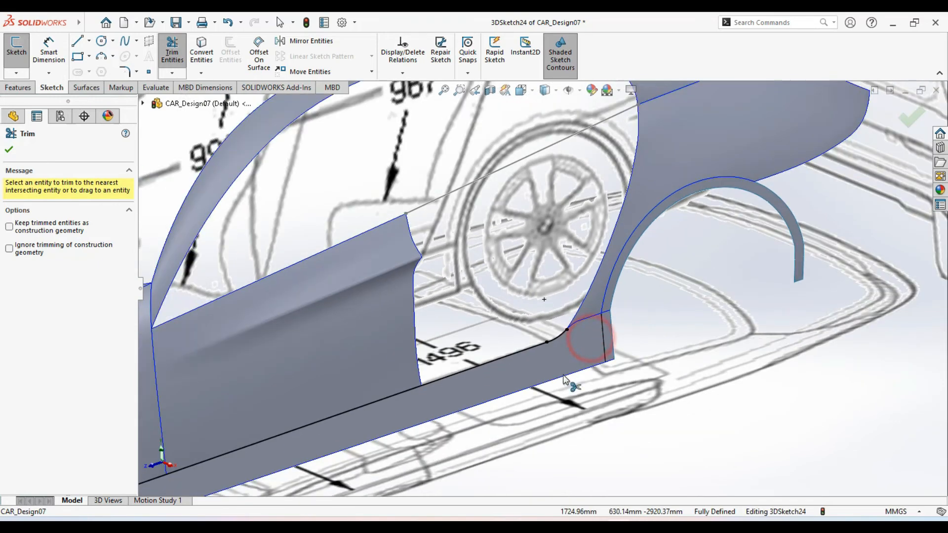
{"action": "middle_click_drag", "start_coordinate": [562, 377], "coordinate": [690, 347], "text": "ctrl"}
{"action": "right_click", "coordinate": [637, 451]}
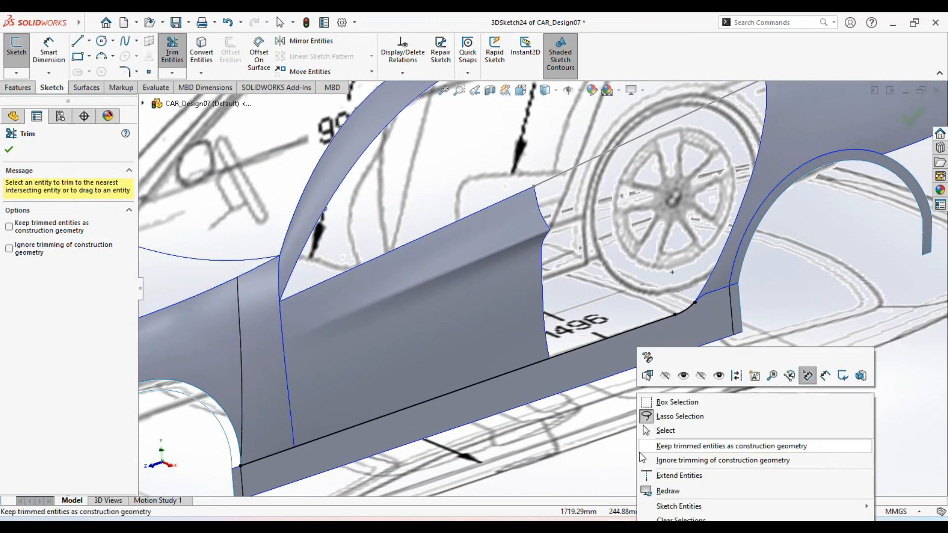
{"action": "left_click", "coordinate": [658, 429]}
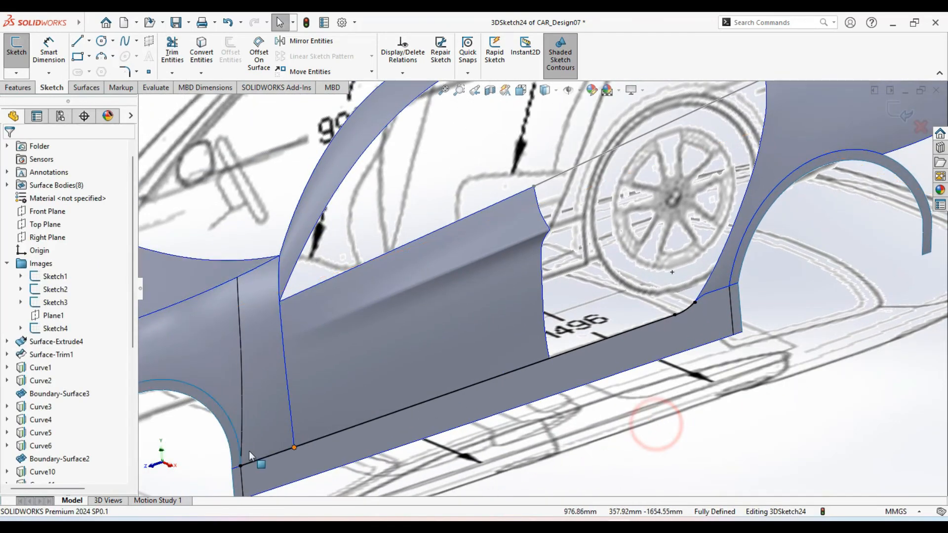
- Shorten the sill line by making its front endpoint coincident with the front door's rear edge, and exit the 3D sketch
{"action": "left_click", "coordinate": [240, 466]}
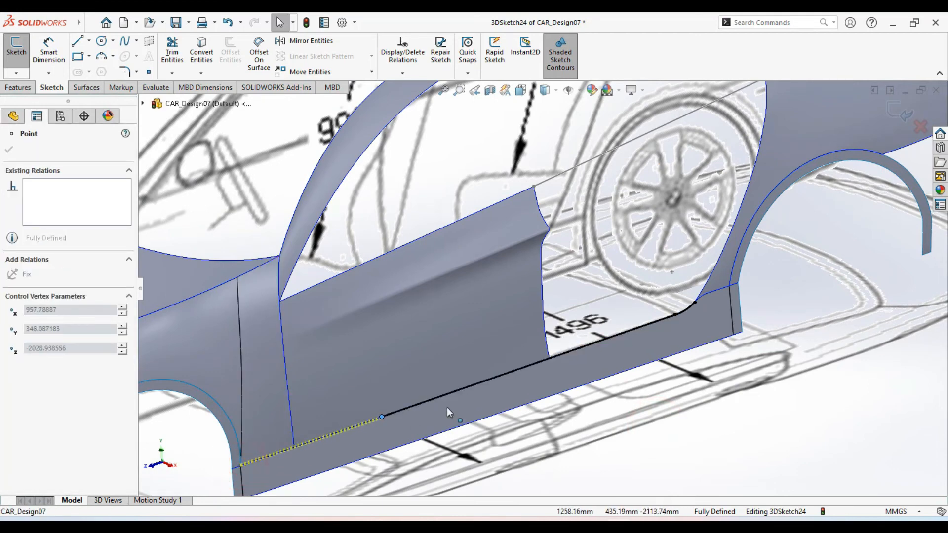
{"action": "left_click", "coordinate": [470, 385]}
{"action": "scroll", "coordinate": [548, 348], "scroll_direction": "down", "scroll_amount": 4}
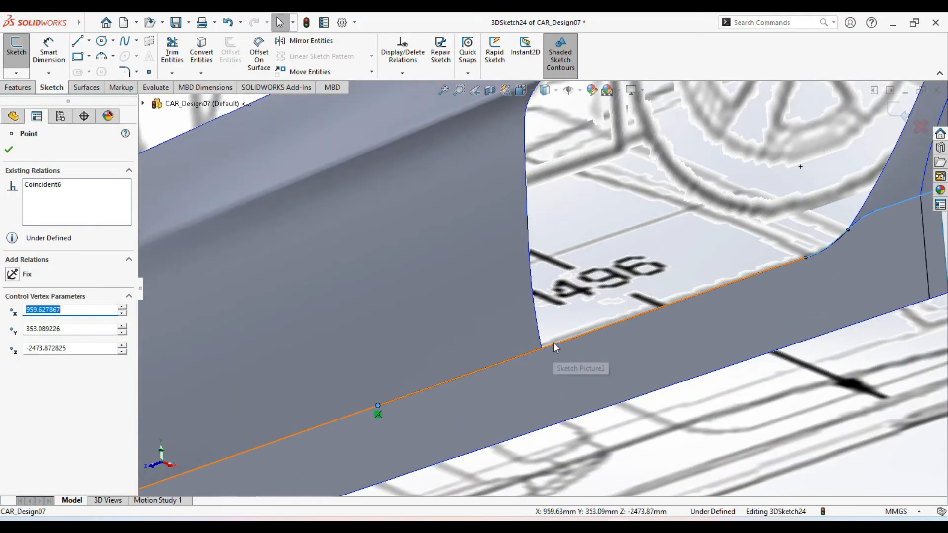
{"action": "left_click", "coordinate": [540, 335], "text": "ctrl"}
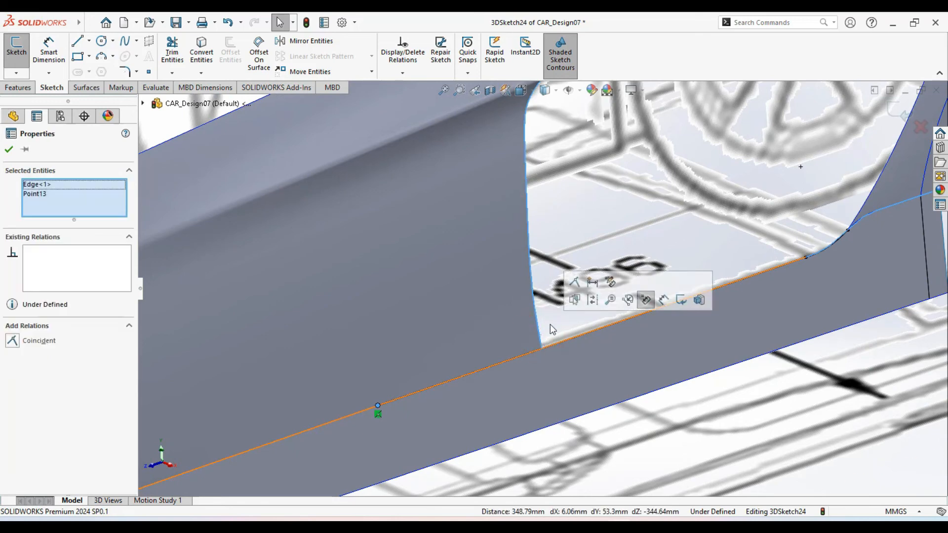
{"action": "left_click", "coordinate": [573, 284]}
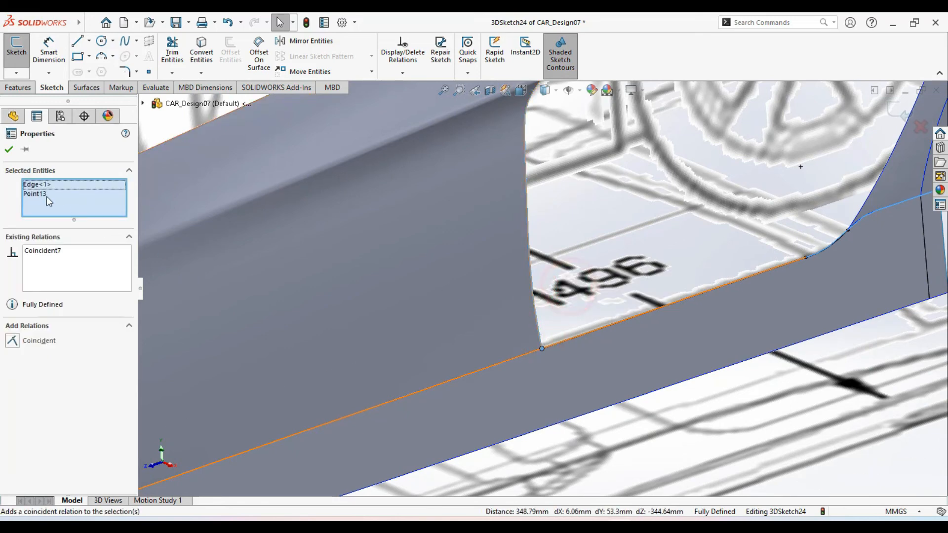
{"action": "left_click", "coordinate": [10, 150]}
{"action": "scroll", "coordinate": [541, 305], "scroll_direction": "up", "scroll_amount": 5}
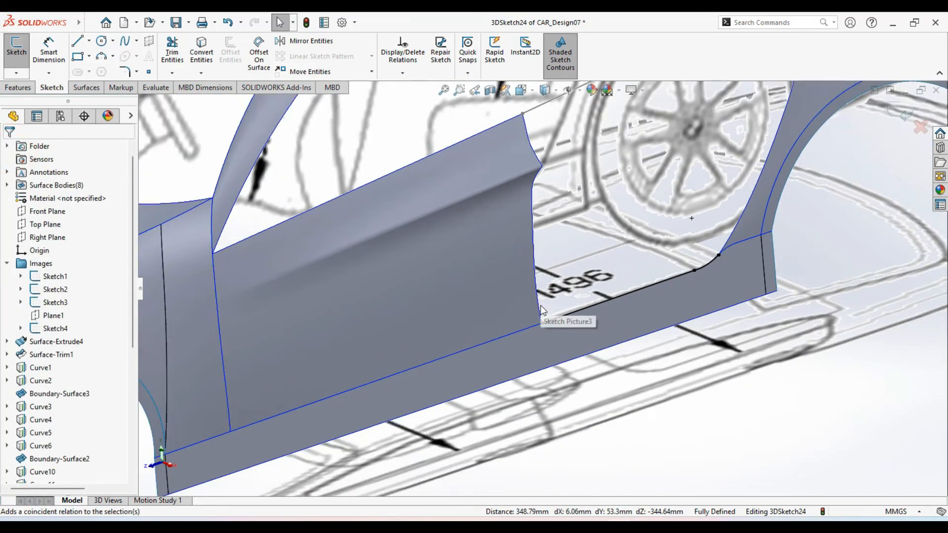
{"action": "middle_click_drag", "start_coordinate": [560, 232], "coordinate": [506, 350], "text": "ctrl"}
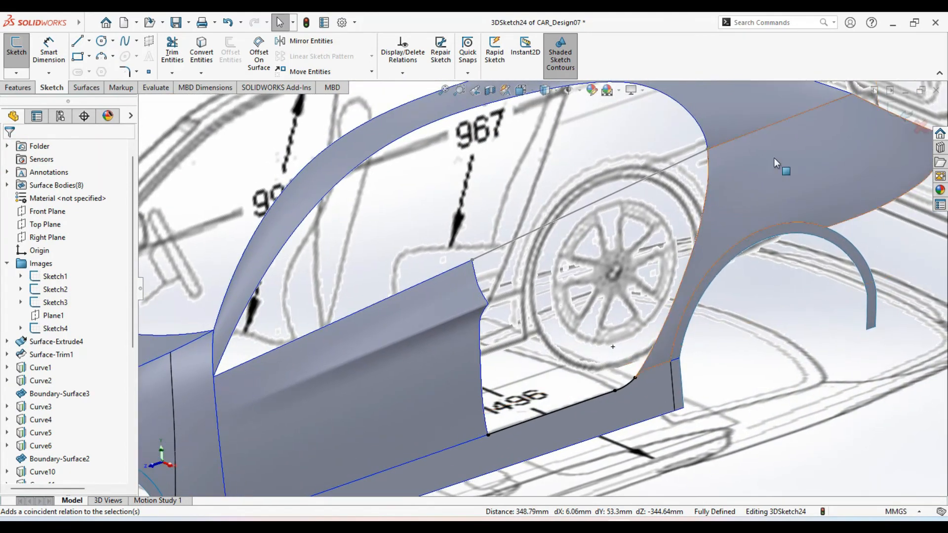
{"action": "scroll", "coordinate": [708, 197], "scroll_direction": "up", "scroll_amount": 3}
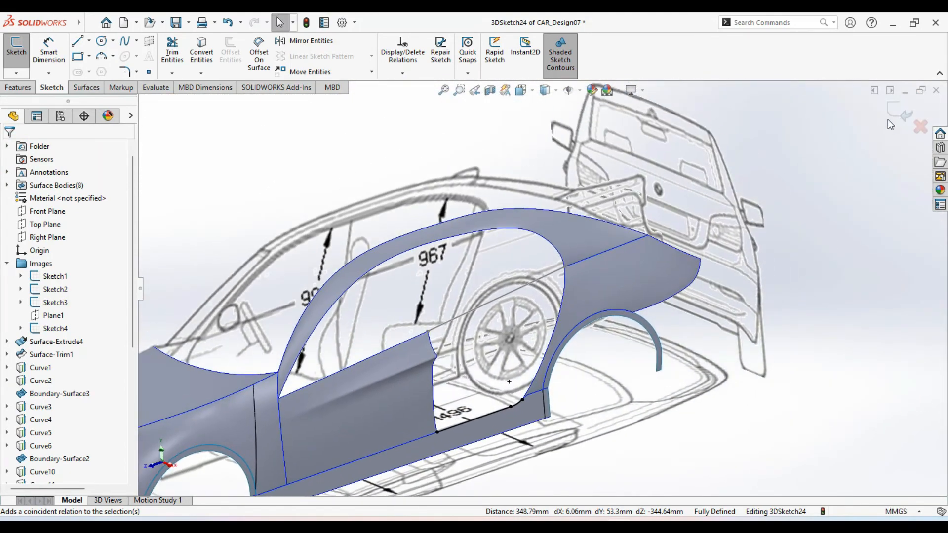
{"action": "left_click", "coordinate": [899, 115]}
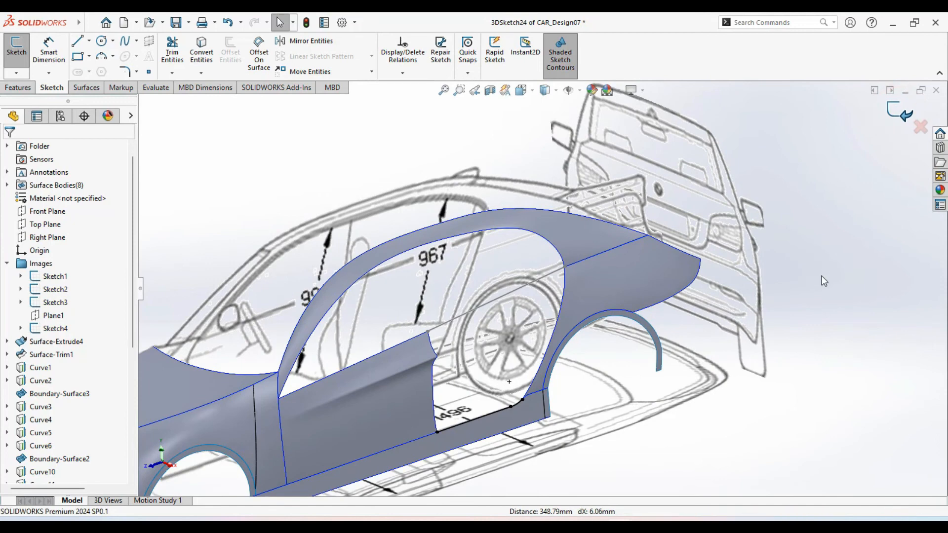
- Start a boundary surface for the rear door with 3DSketch23 and 3DSketch24 as Direction 1 and flip the connectors
{"action": "mouse_move", "coordinate": [830, 301]}
{"action": "middle_mouse_down"}
{"action": "mouse_move", "coordinate": [586, 404]}
{"action": "mouse_move", "coordinate": [562, 406]}
{"action": "mouse_move", "coordinate": [484, 368]}
{"action": "middle_mouse_up"}
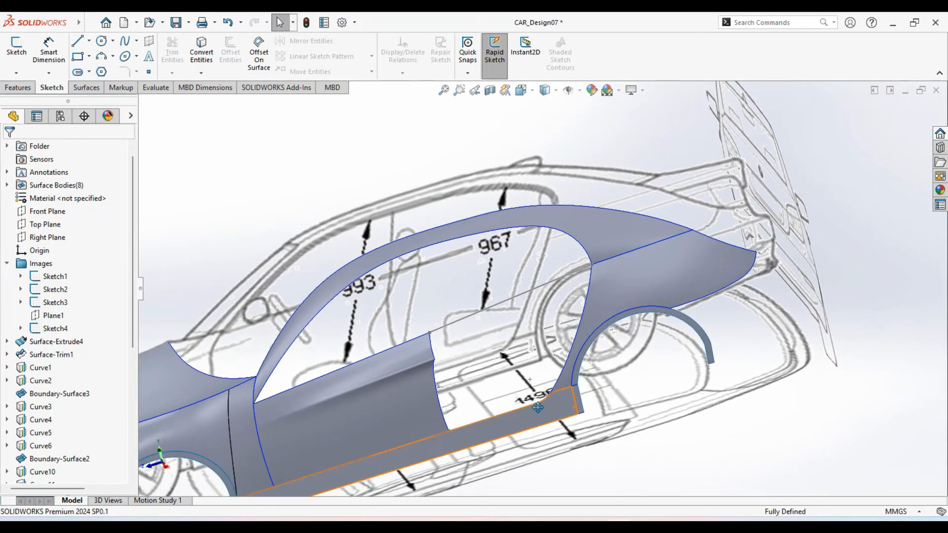
{"action": "left_click", "coordinate": [88, 89]}
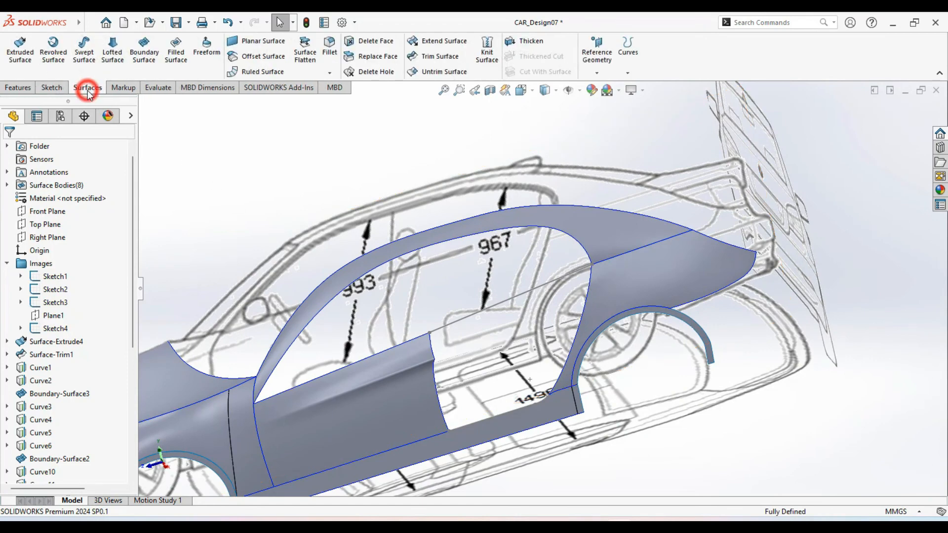
{"action": "left_click", "coordinate": [145, 64]}
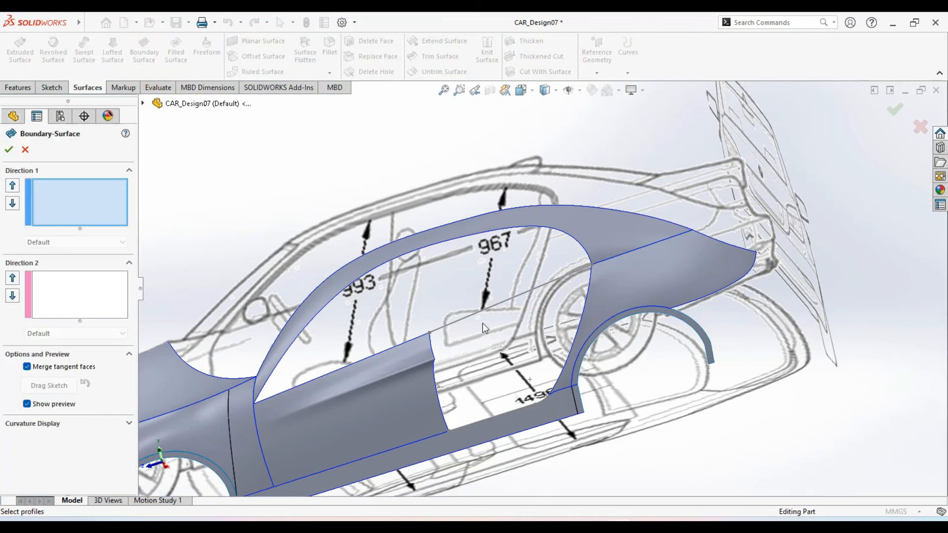
{"action": "left_click", "coordinate": [471, 314]}
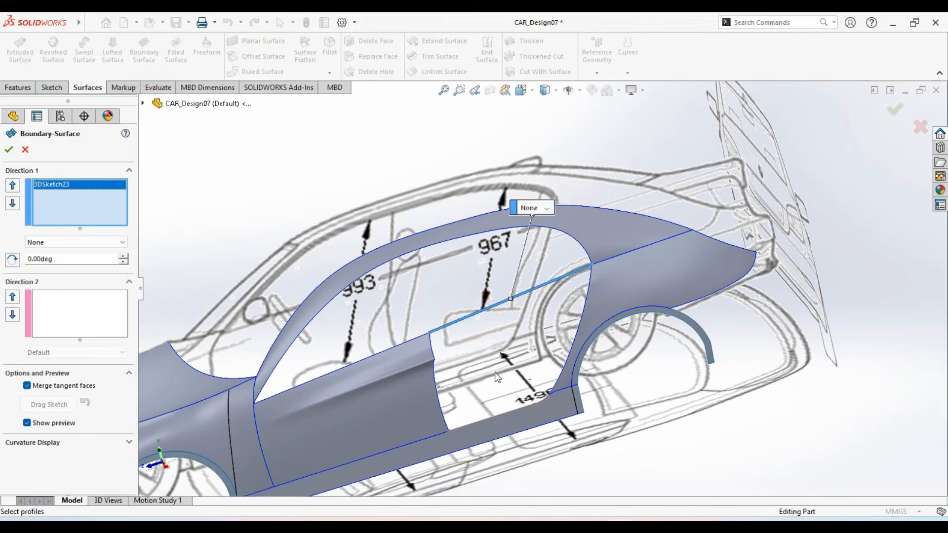
{"action": "left_click", "coordinate": [502, 414]}
{"action": "right_click", "coordinate": [551, 398]}
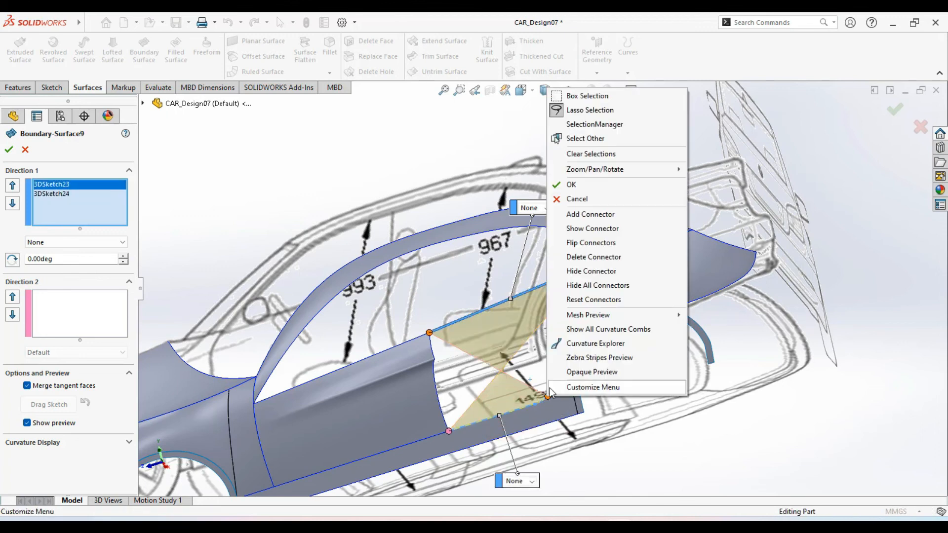
{"action": "left_click", "coordinate": [591, 243]}
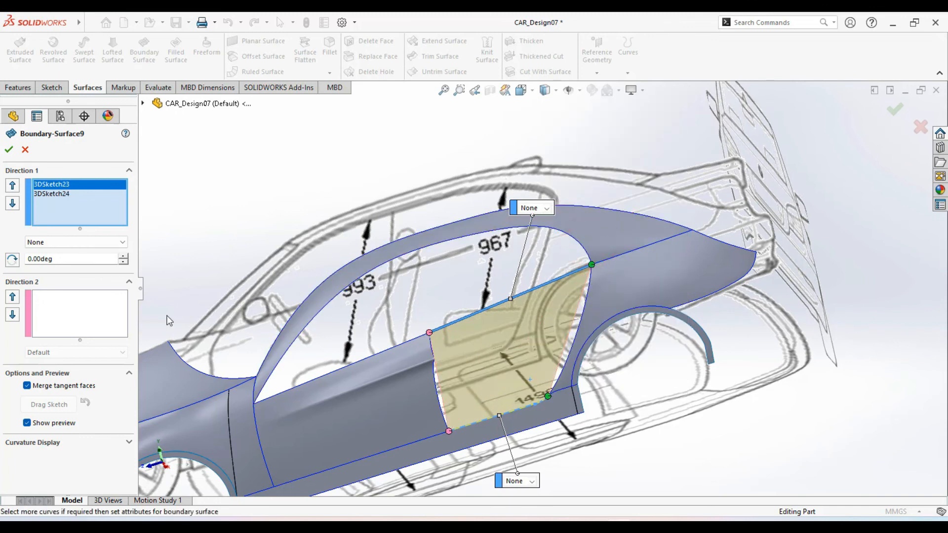
- Add the rear door opening's rear curve Curve18 and the front door's rear-edge curve Curve26 as Direction 2 and create the boundary surface
{"action": "left_click", "coordinate": [104, 312]}
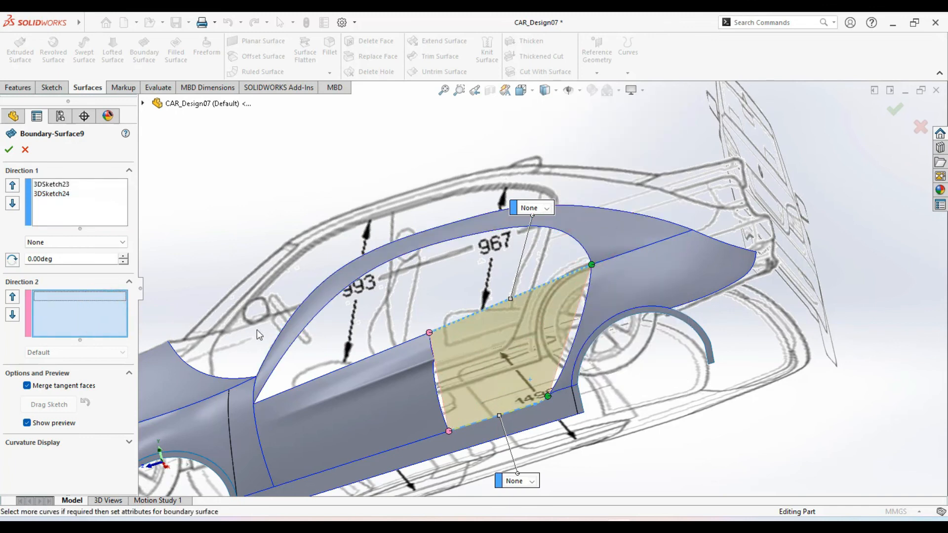
{"action": "left_click", "coordinate": [566, 374]}
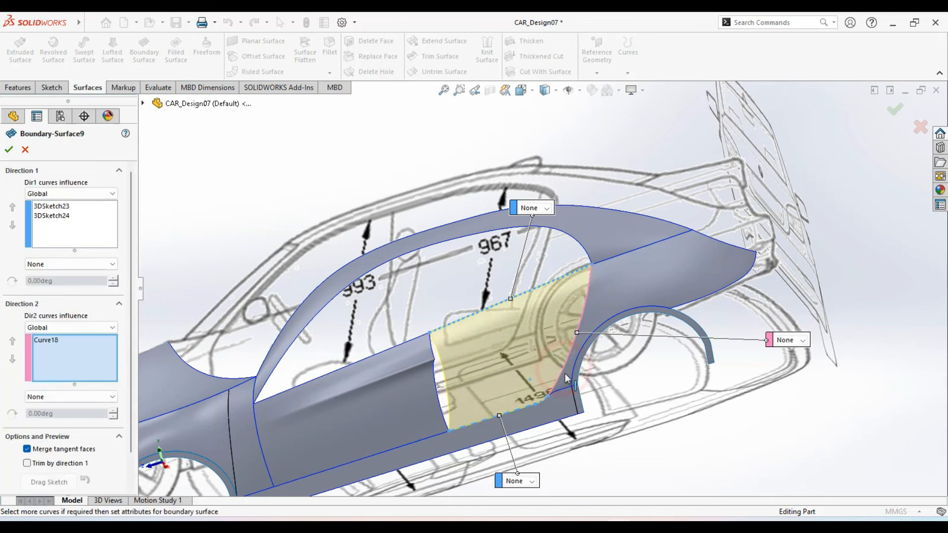
{"action": "left_click", "coordinate": [437, 399]}
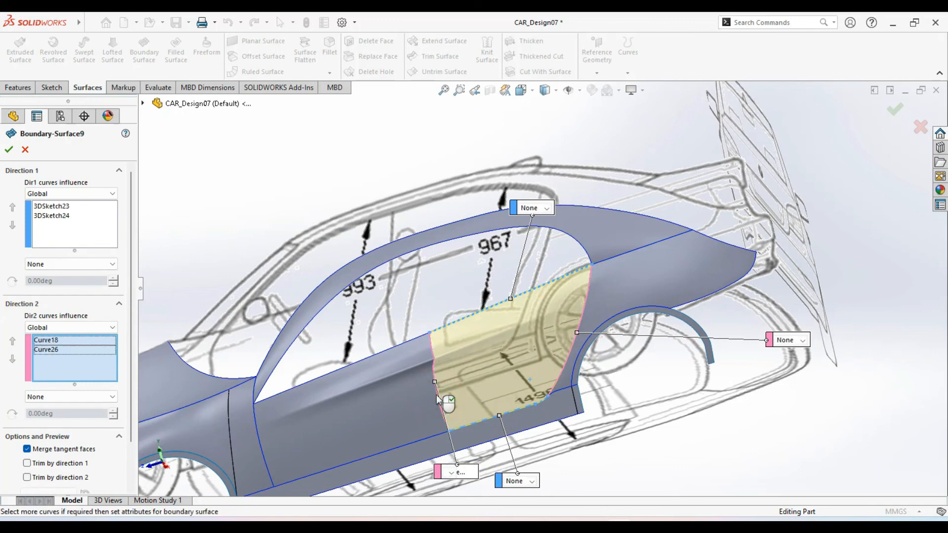
{"action": "middle_click_drag", "start_coordinate": [472, 398], "coordinate": [500, 382], "text": "ctrl"}
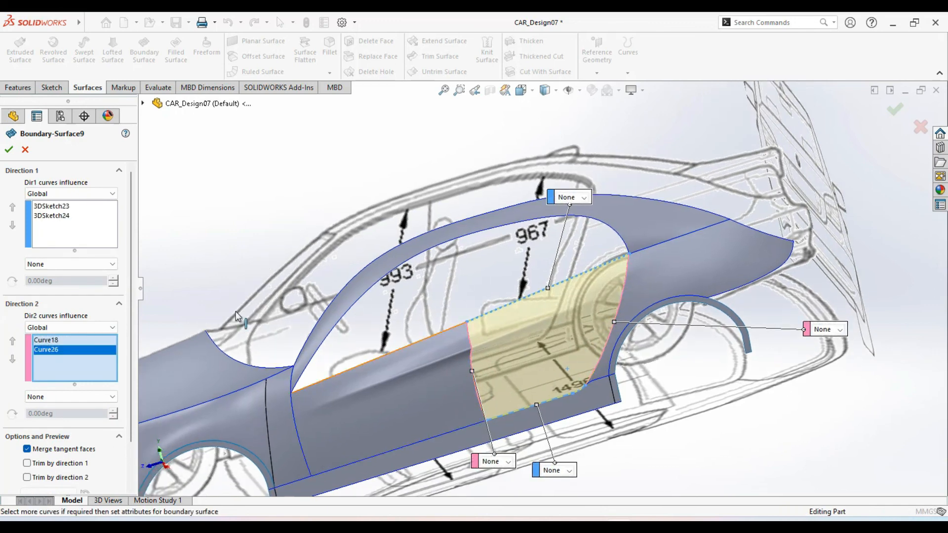
{"action": "middle_click_drag", "start_coordinate": [338, 321], "coordinate": [385, 295]}
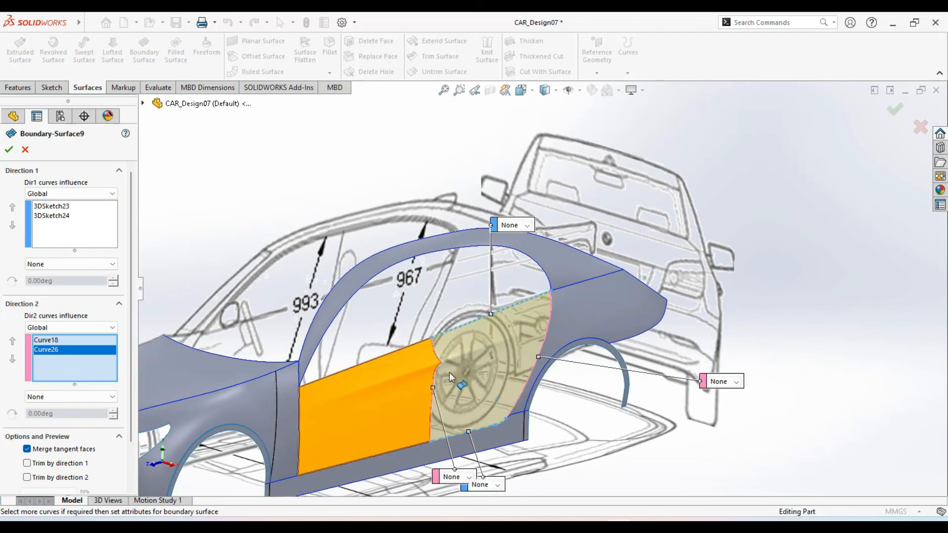
{"action": "left_click", "coordinate": [11, 151]}
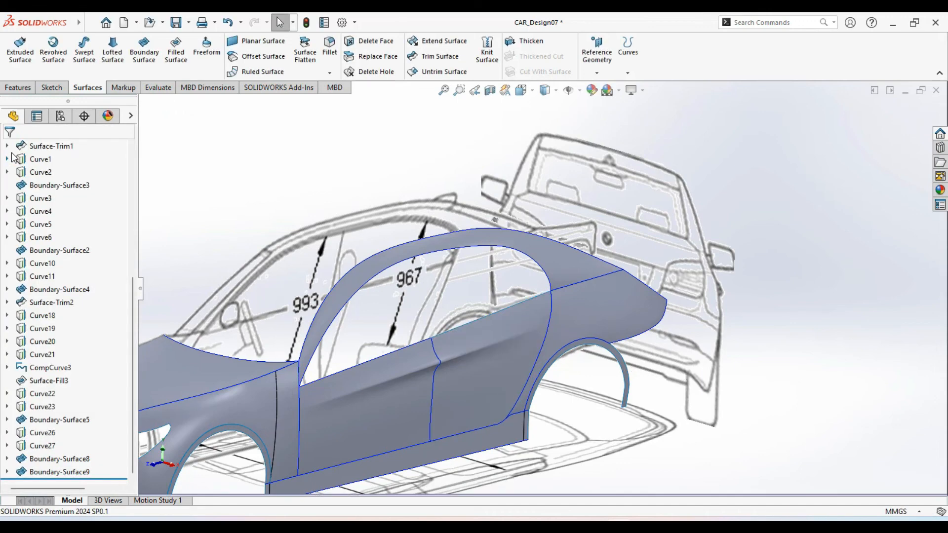
- Inspect the front and rear door surfaces against the side blueprint in the Right view, and review the whole body in the Isometric view
{"action": "left_click", "coordinate": [815, 224]}
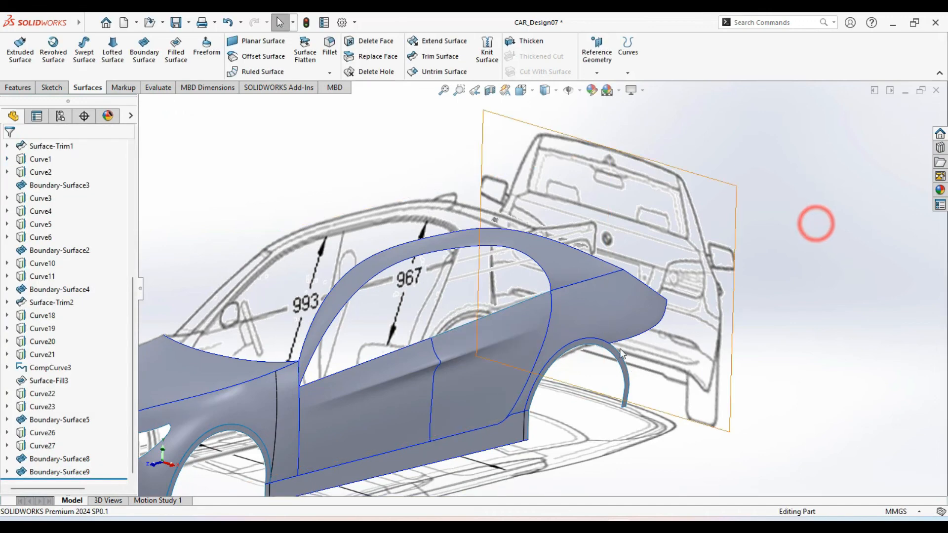
{"action": "middle_click_drag", "start_coordinate": [499, 380], "coordinate": [534, 391]}
{"action": "scroll", "coordinate": [482, 387], "scroll_direction": "up", "scroll_amount": 2}
{"action": "left_click", "coordinate": [521, 90]}
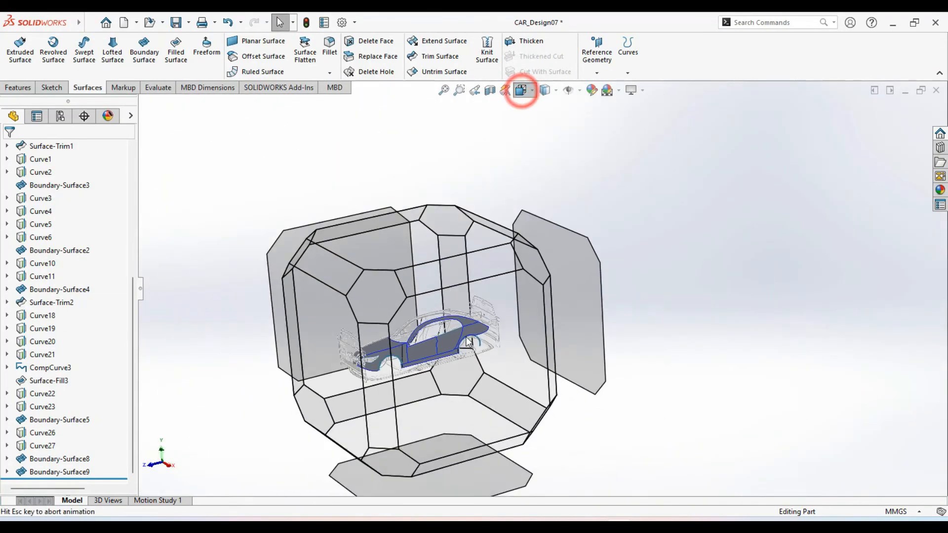
{"action": "left_click", "coordinate": [449, 374]}
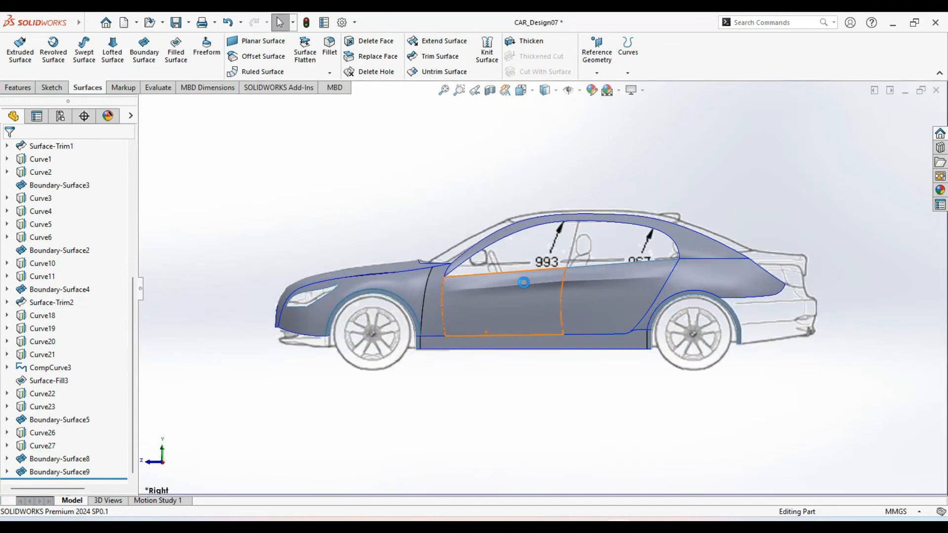
{"action": "scroll", "coordinate": [528, 306], "scroll_direction": "down", "scroll_amount": 6}
{"action": "scroll", "coordinate": [573, 344], "scroll_direction": "up", "scroll_amount": 2}
{"action": "left_click", "coordinate": [608, 452]}
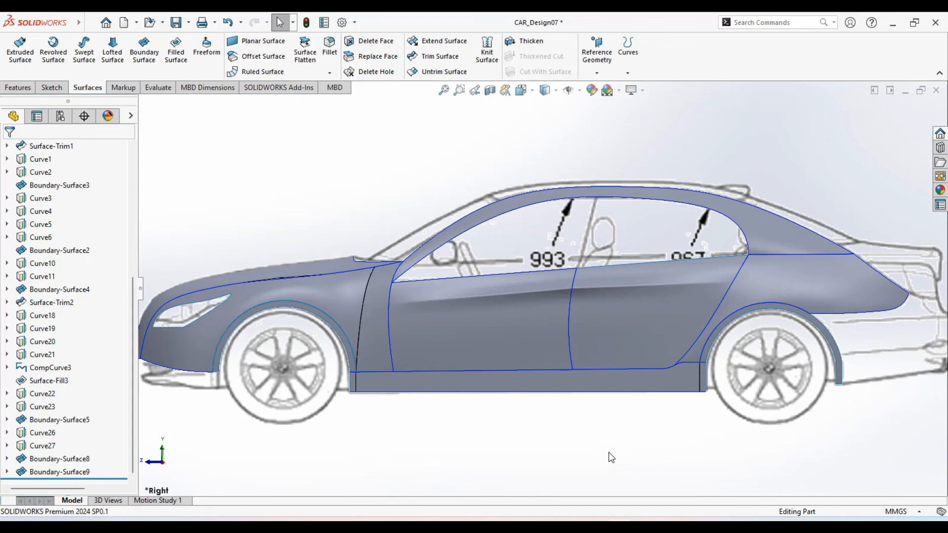
{"action": "middle_click_drag", "start_coordinate": [525, 454], "coordinate": [543, 504]}
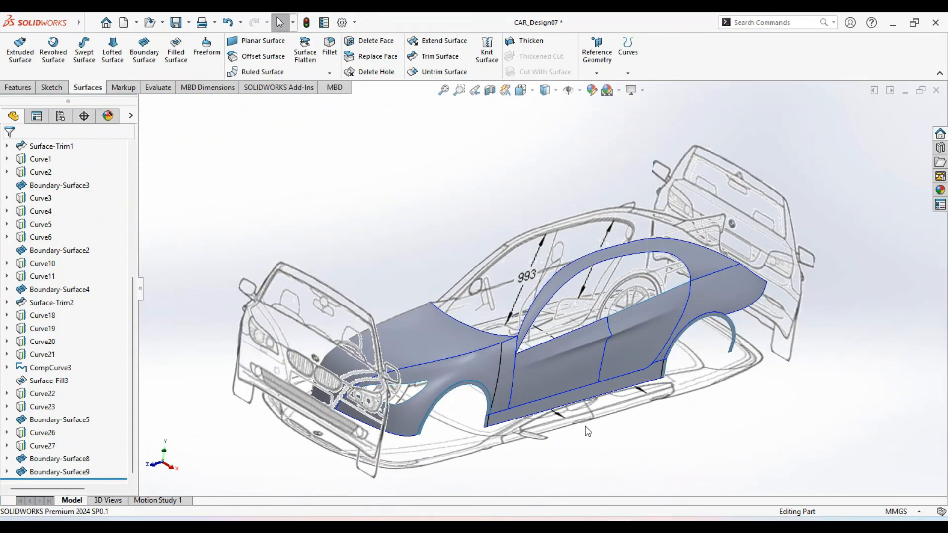
{"action": "key", "text": "ctrl+7"}
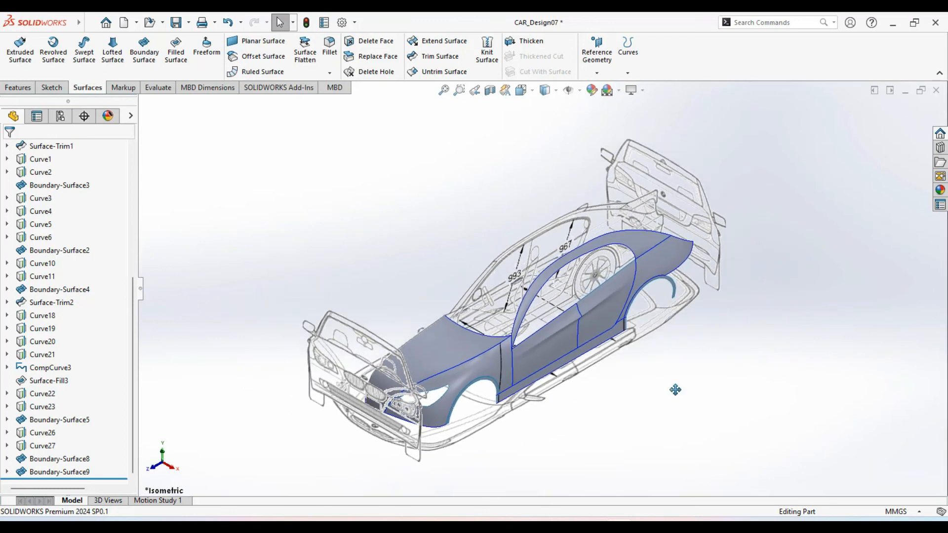